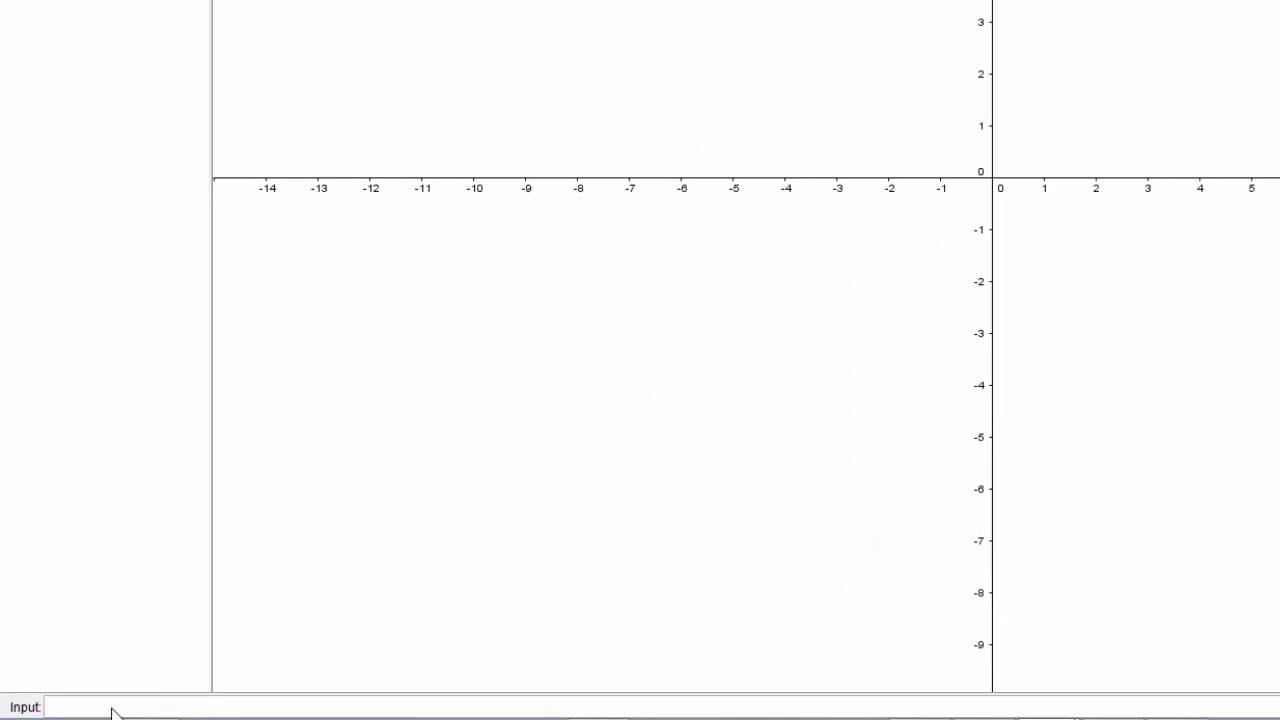
Plot the function f(x) = 1/2 x^2 + 1.
{"action": "type", "text": "x"}
{"action": "key", "text": "Right"}
{"action": "type", "text": "= 1/2 x^2 + 1"}
{"action": "key", "text": "Return"}
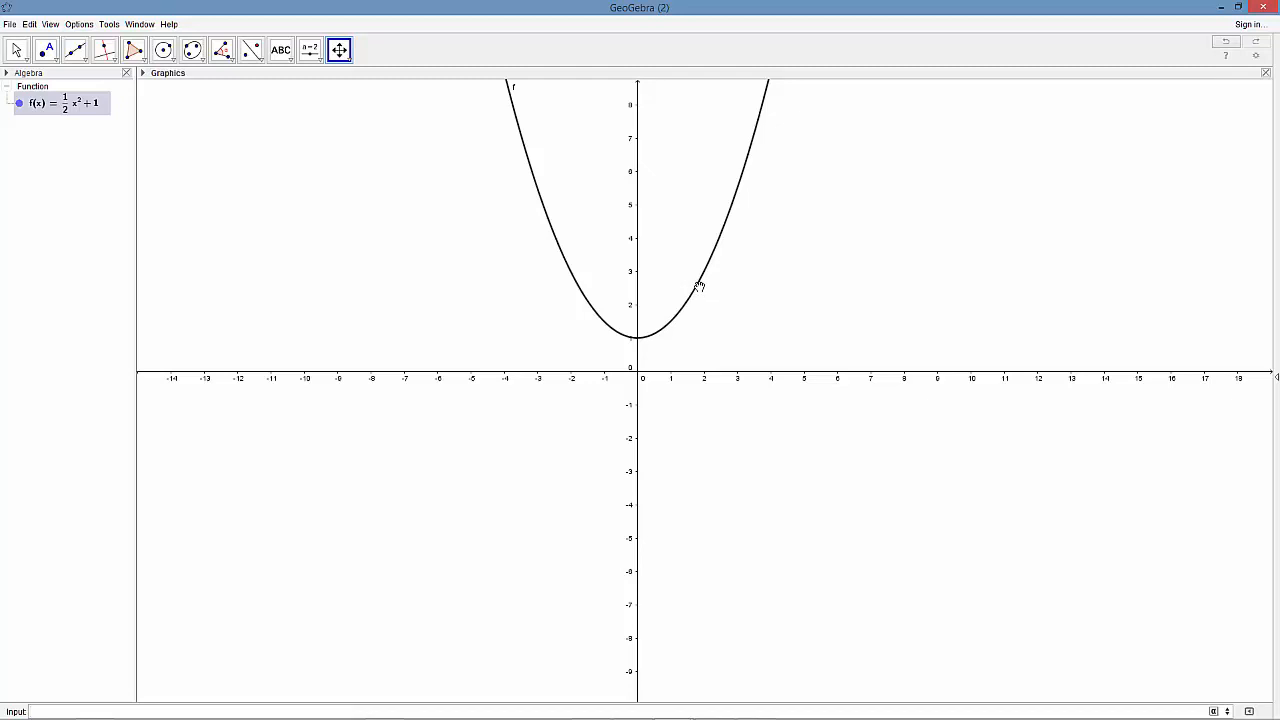
Hide the label of function f and colour its graph dark blue (0, 0, 204).
{"action": "right_click", "coordinate": [80, 105]}
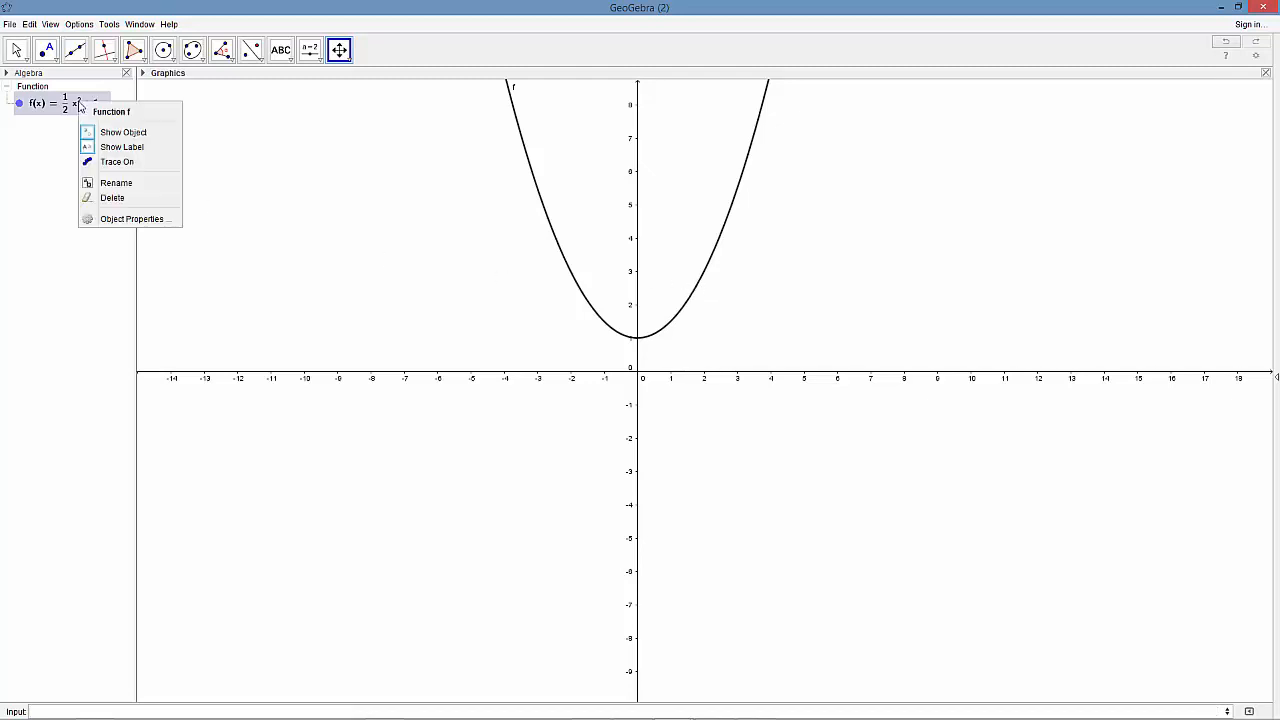
{"action": "left_click", "coordinate": [115, 219]}
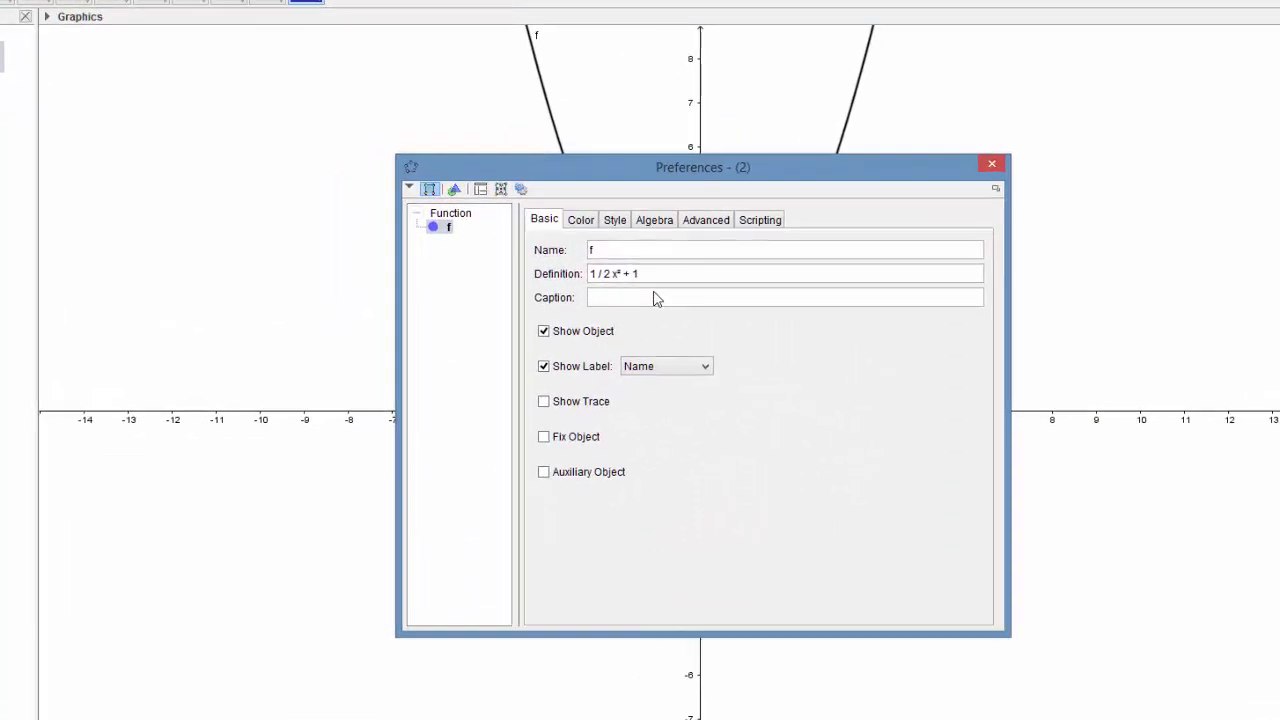
{"action": "left_click", "coordinate": [545, 368]}
{"action": "left_click", "coordinate": [580, 222]}
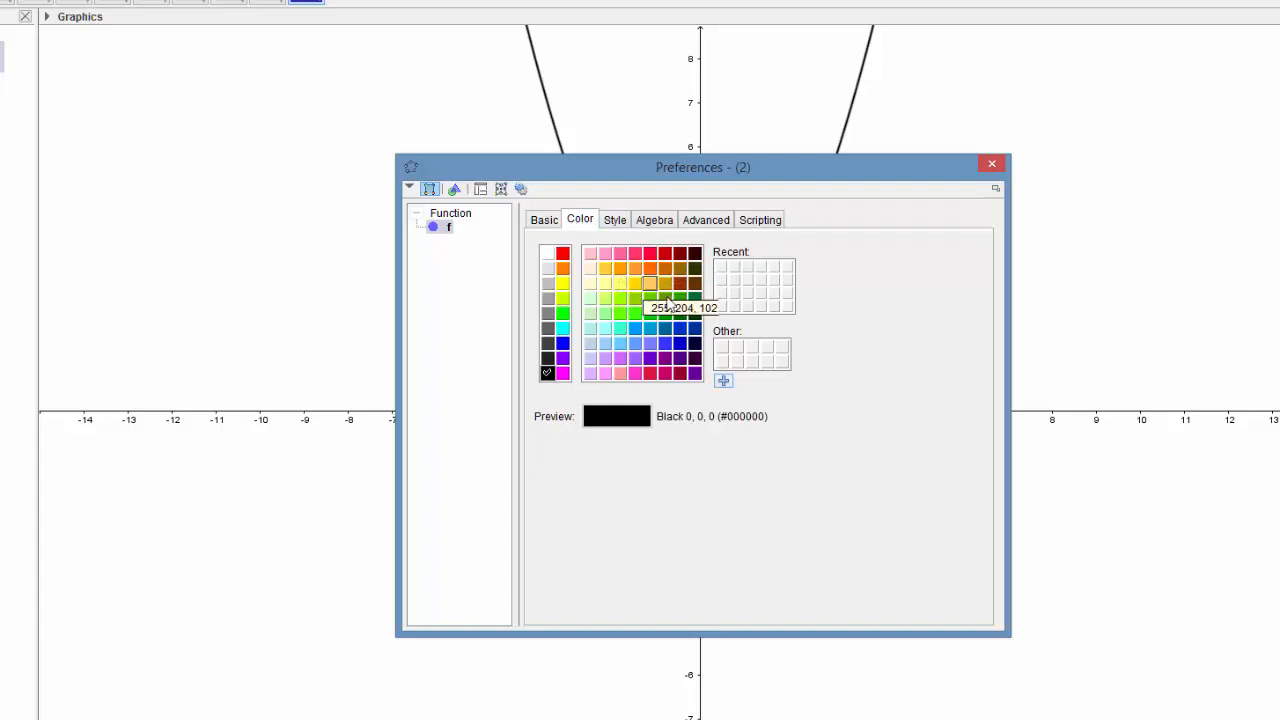
{"action": "left_click", "coordinate": [681, 345]}
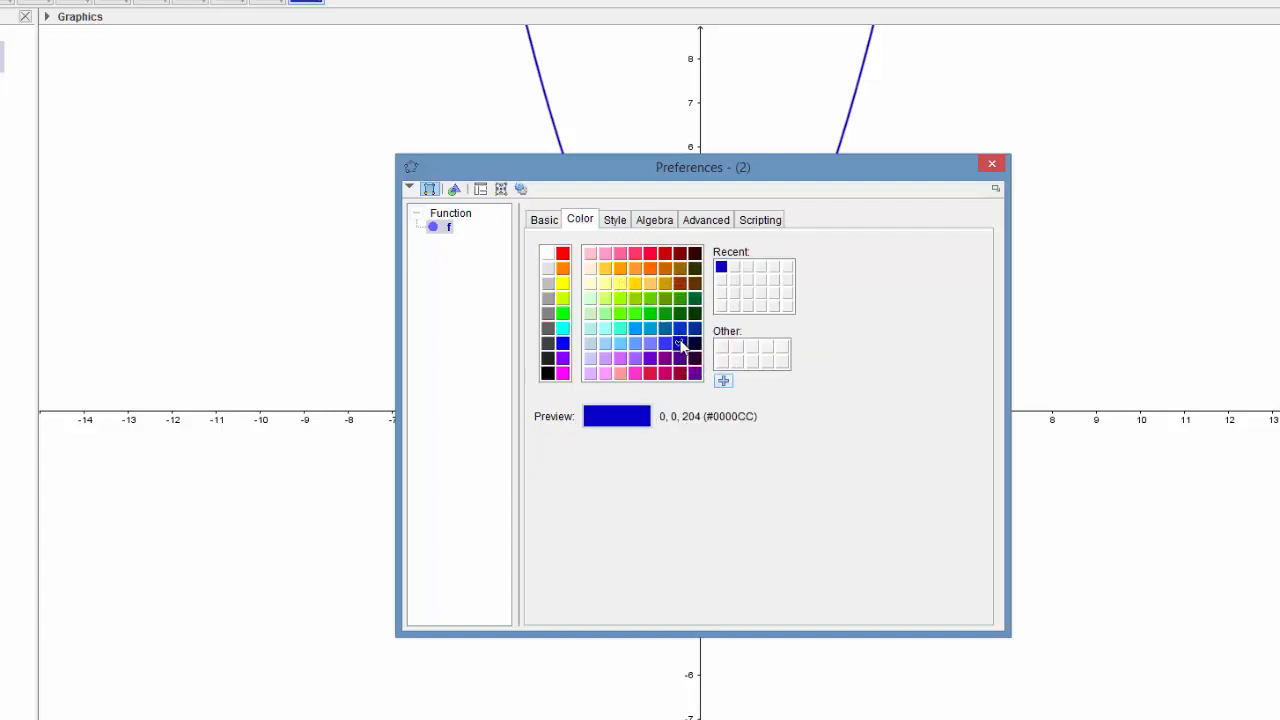
Set the line thickness of the parabola to 5 and close its properties.
{"action": "left_click", "coordinate": [615, 219]}
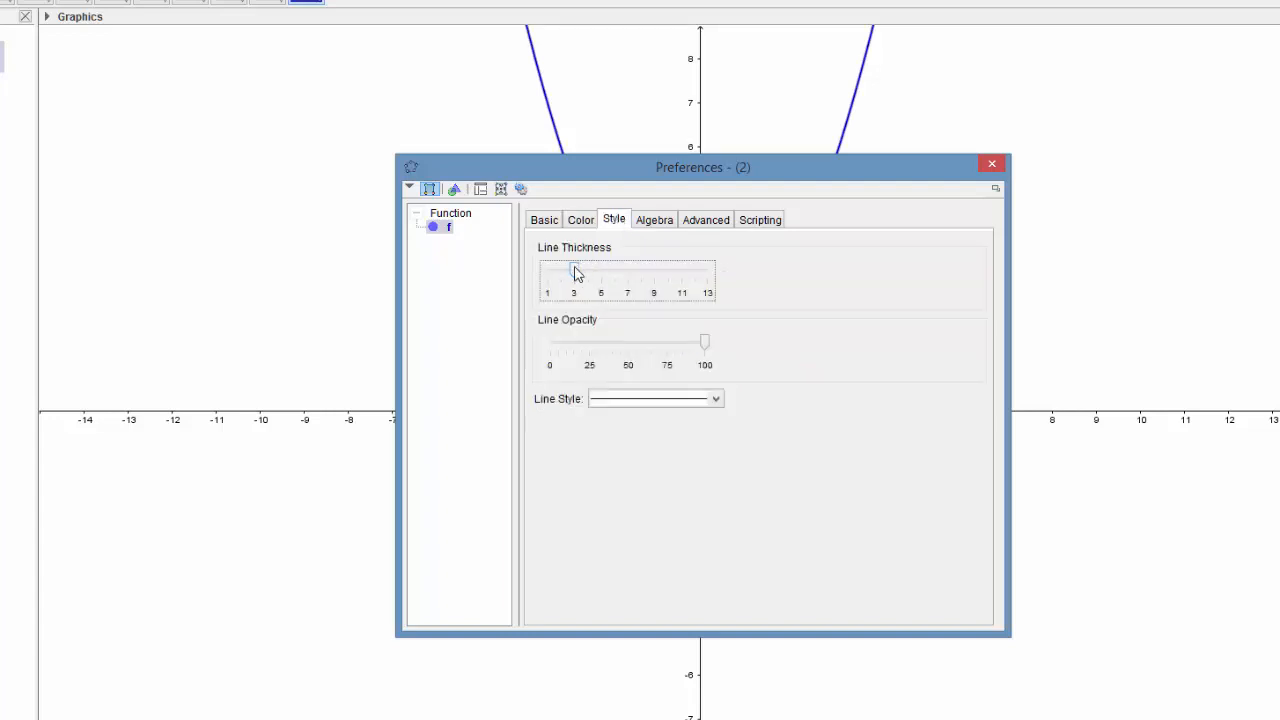
{"action": "left_click_drag", "start_coordinate": [600, 275], "coordinate": [603, 277]}
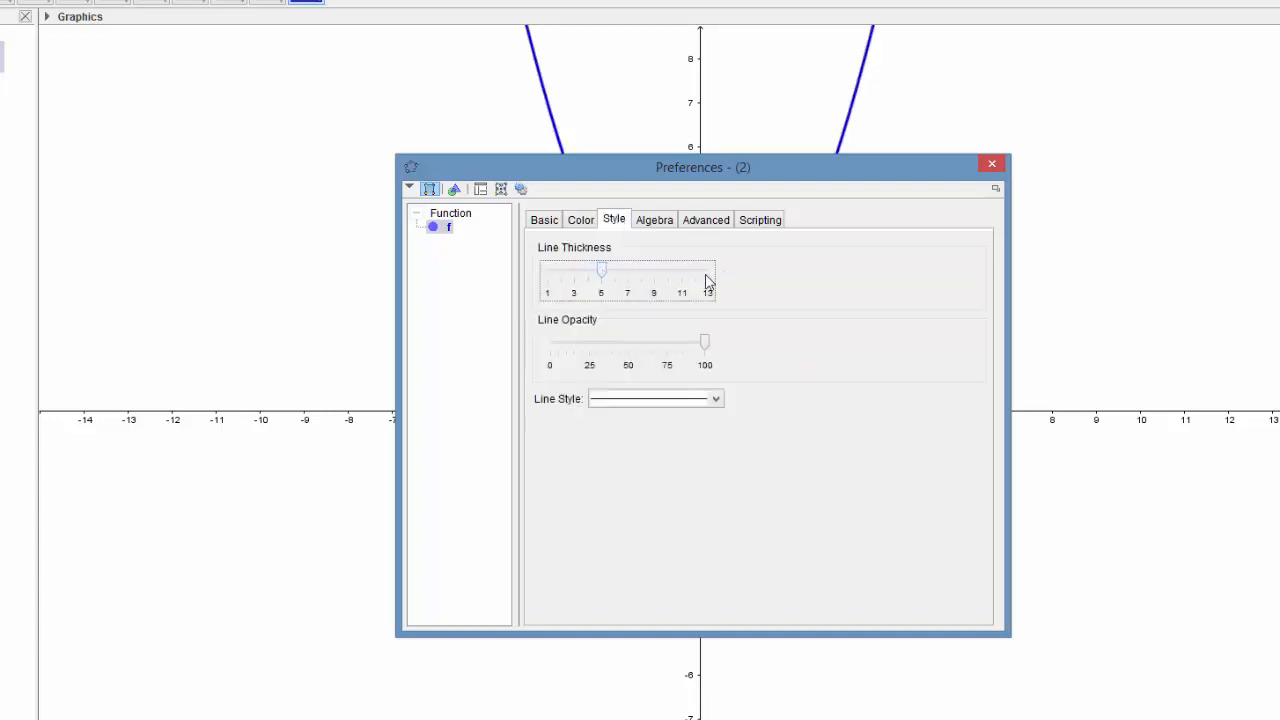
{"action": "left_click", "coordinate": [993, 166]}
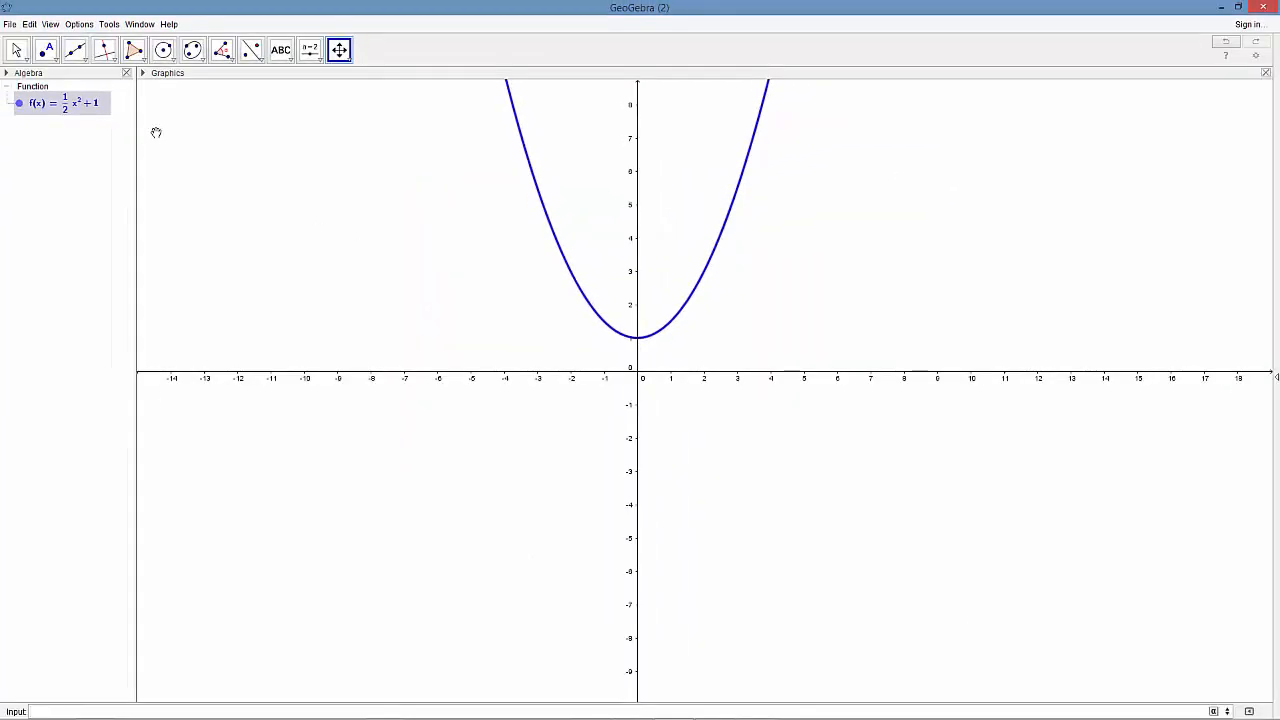
Place a point on the right branch of the parabola and move it along the curve to (2, 3).
{"action": "left_click", "coordinate": [47, 51]}
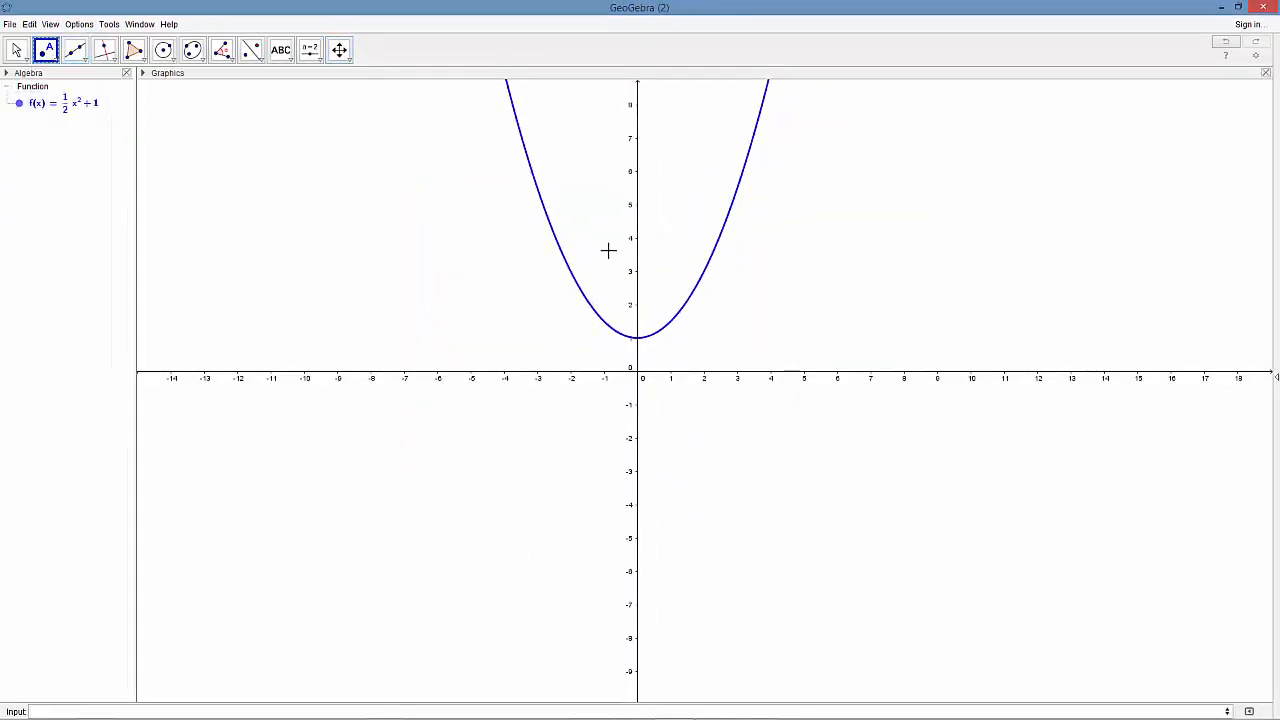
{"action": "left_click", "coordinate": [719, 241]}
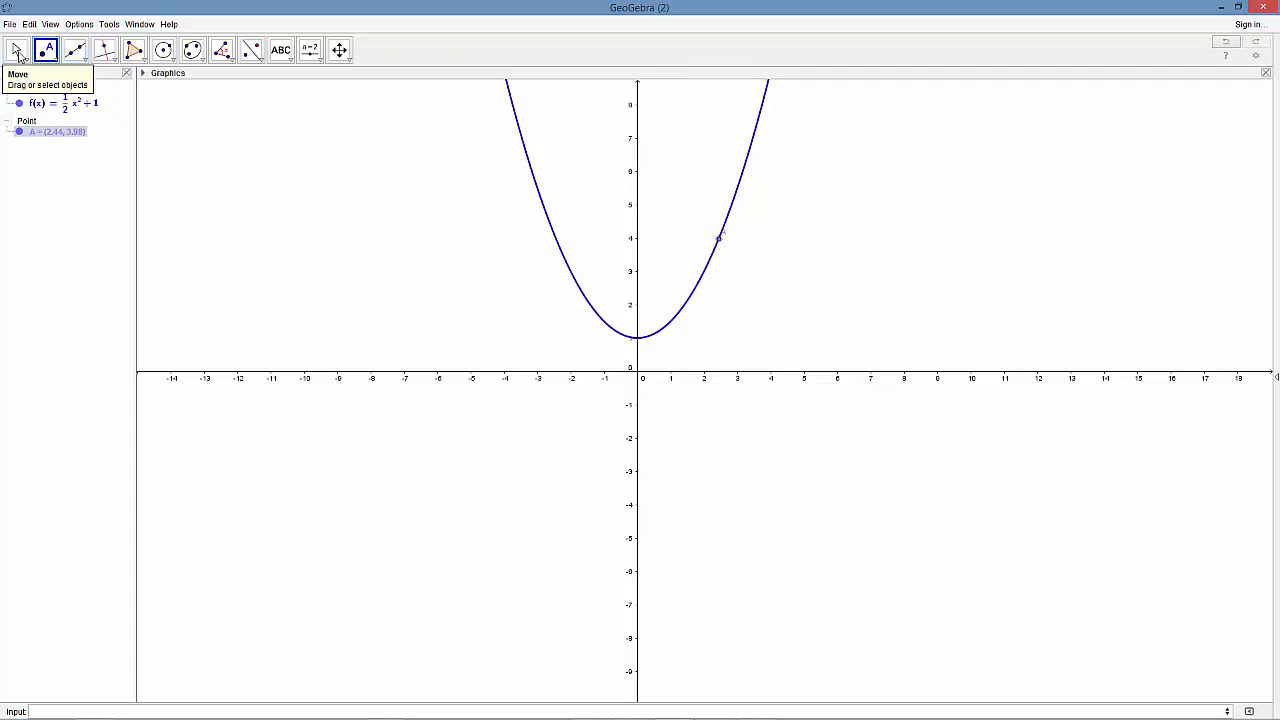
{"action": "left_click", "coordinate": [17, 54]}
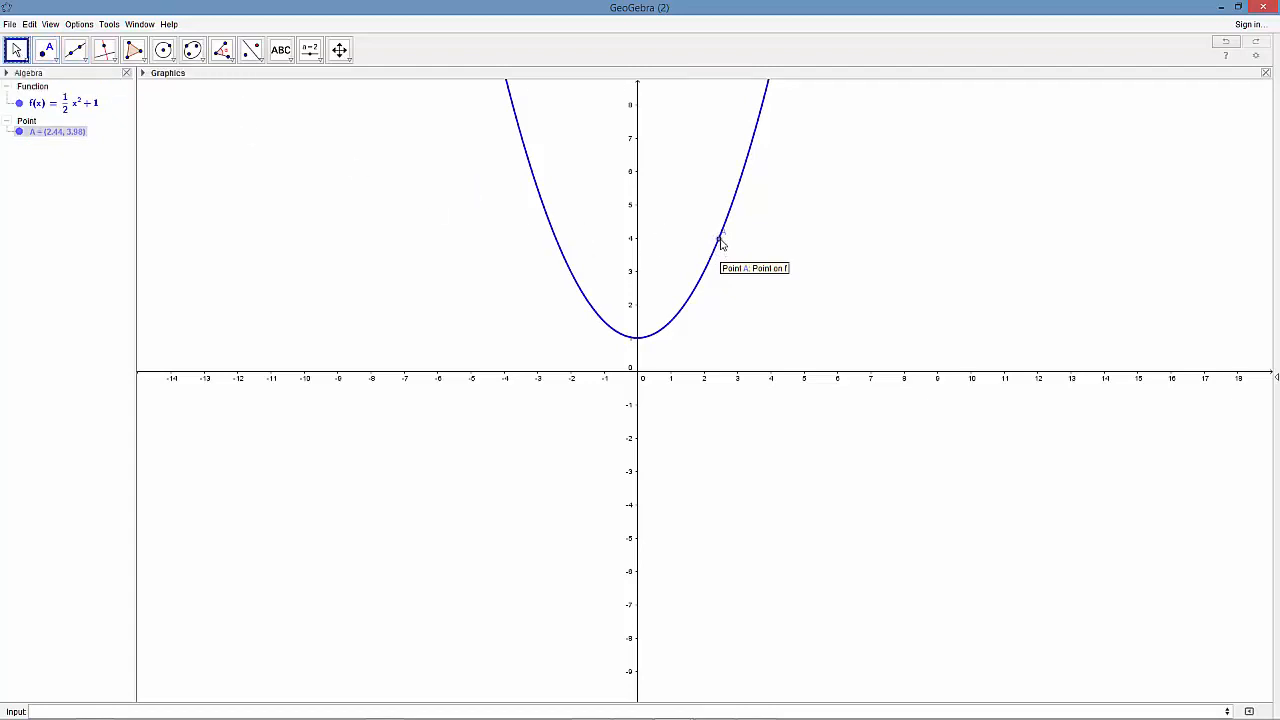
{"action": "left_click_drag", "start_coordinate": [721, 243], "coordinate": [707, 311]}
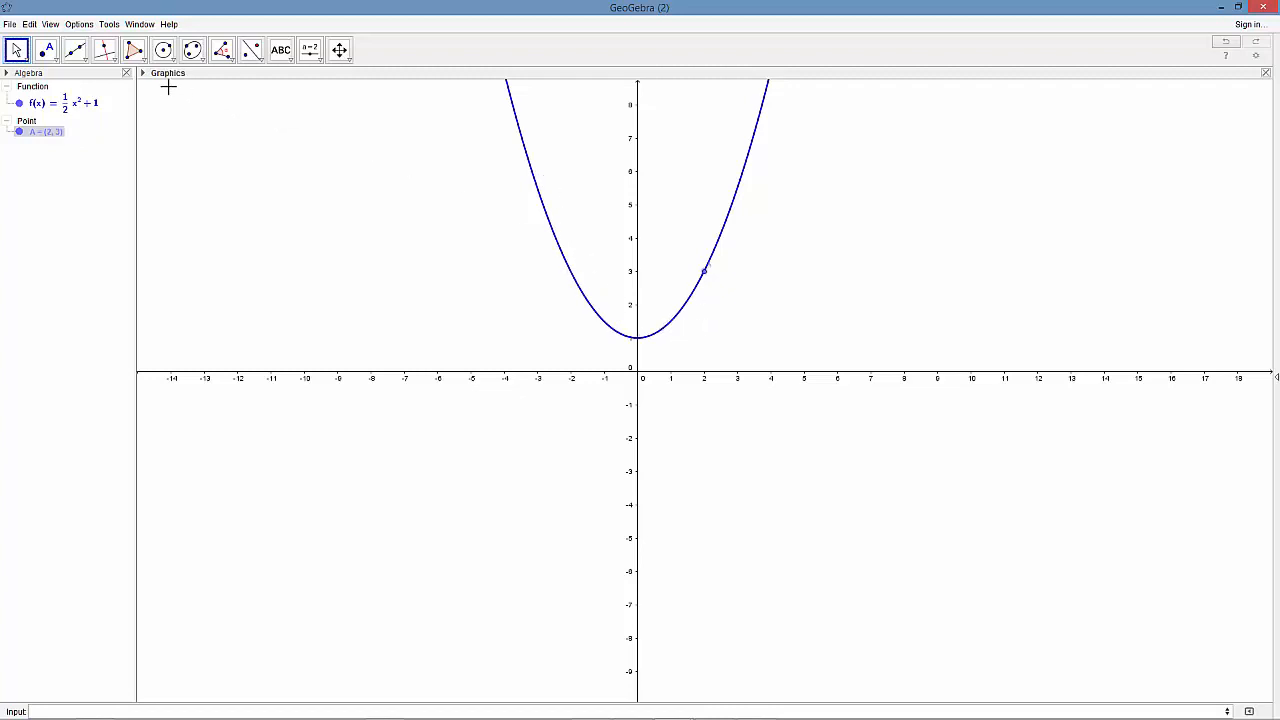
Construct the tangent to the parabola at point A with the Tangents tool.
{"action": "left_click", "coordinate": [117, 62]}
{"action": "mouse_move", "coordinate": [113, 61]}
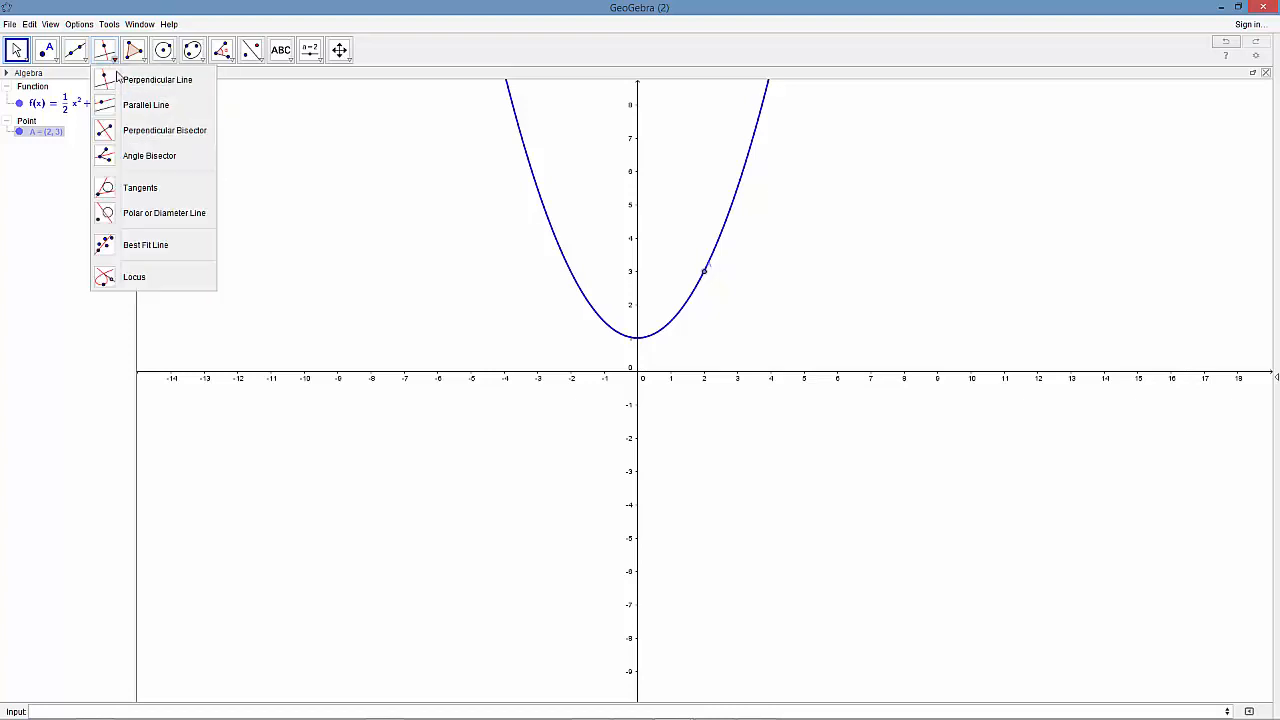
{"action": "left_click", "coordinate": [145, 190]}
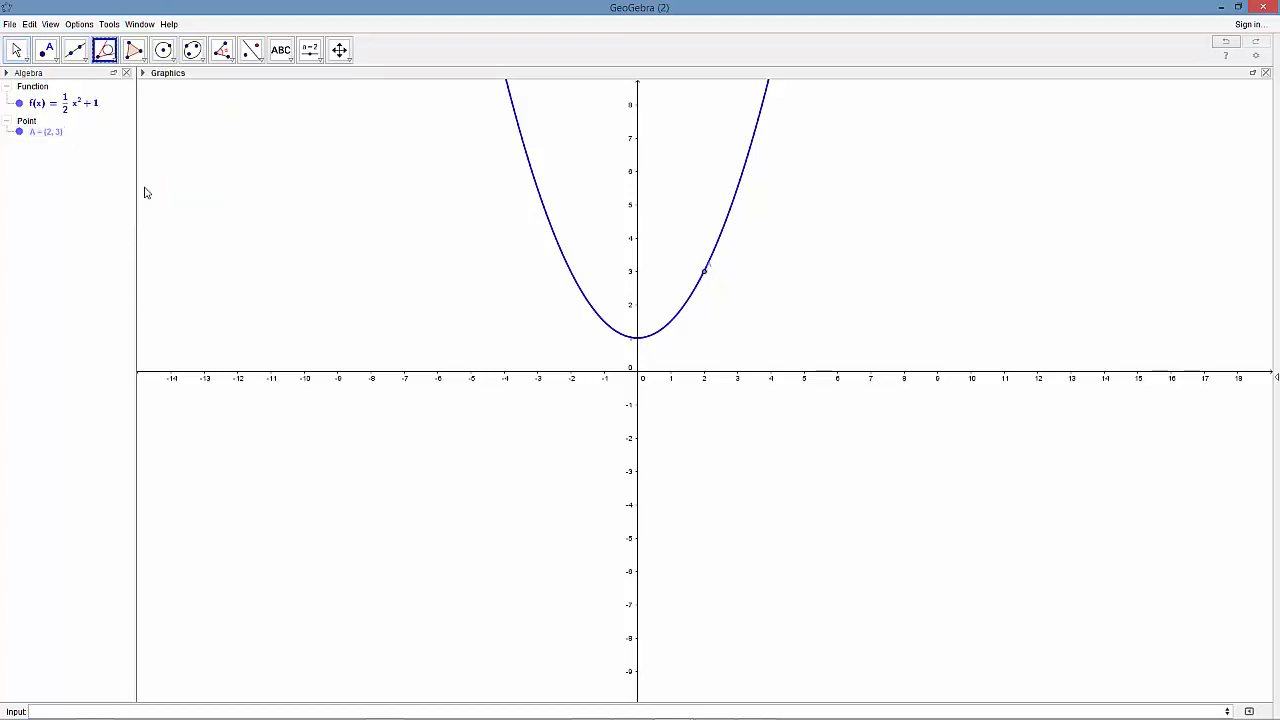
{"action": "left_click", "coordinate": [704, 273]}
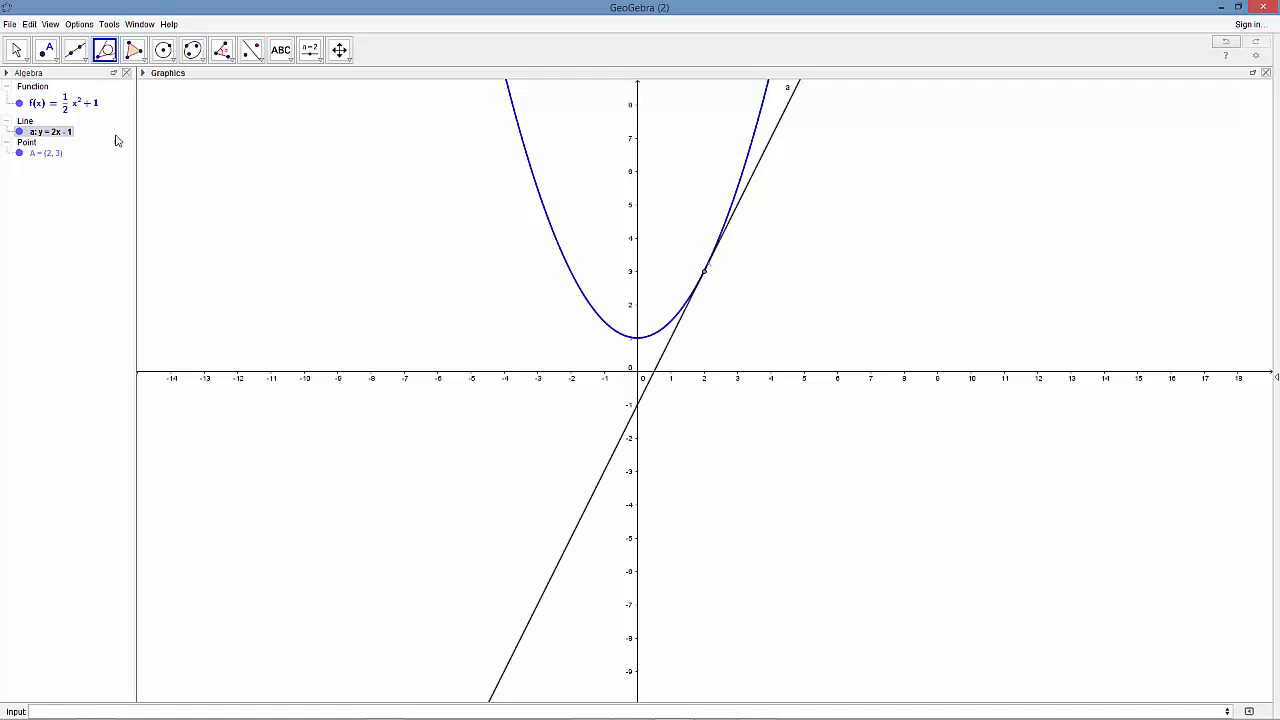
Hide the tangent line's label and colour the line red (255, 0, 0).
{"action": "right_click", "coordinate": [56, 135]}
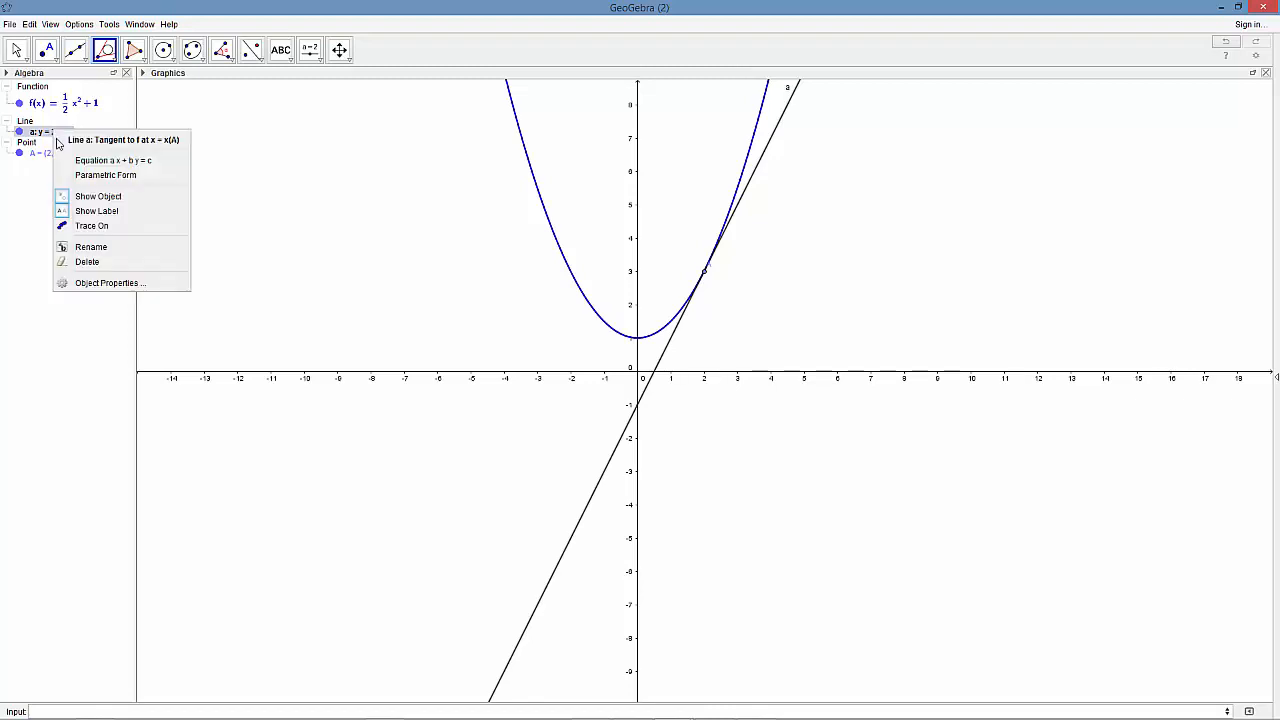
{"action": "left_click", "coordinate": [107, 284]}
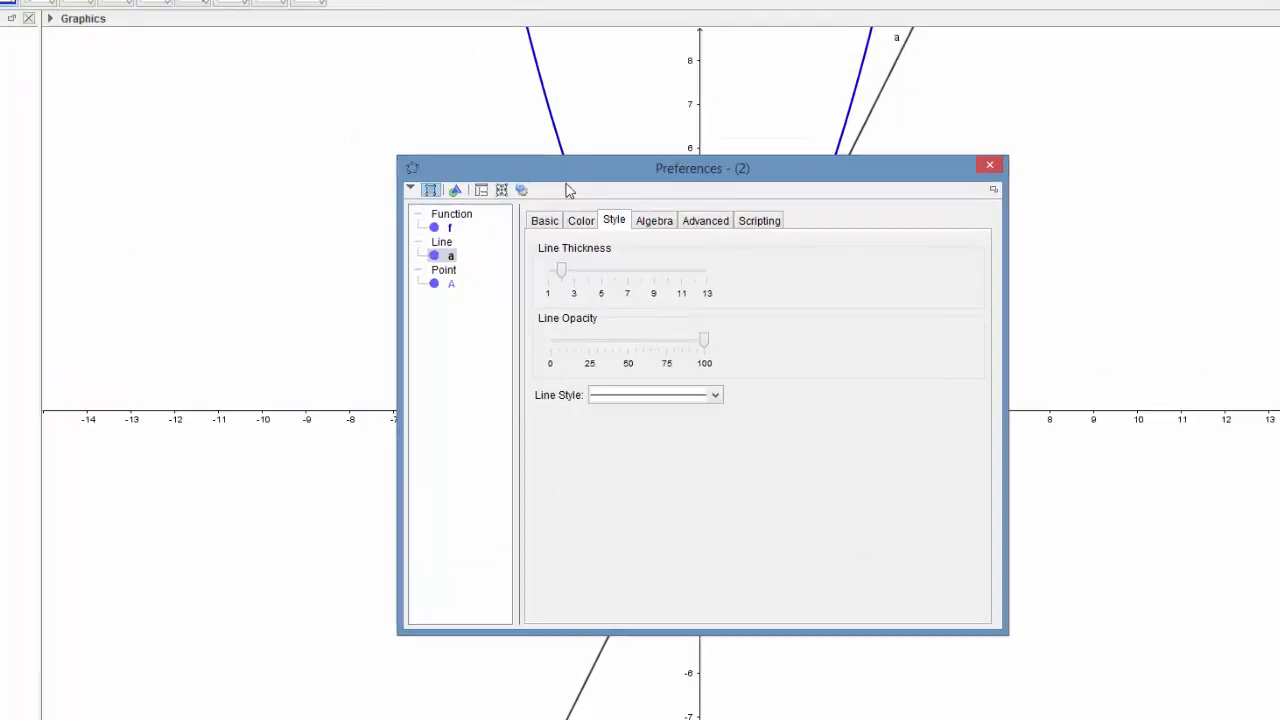
{"action": "left_click", "coordinate": [556, 218]}
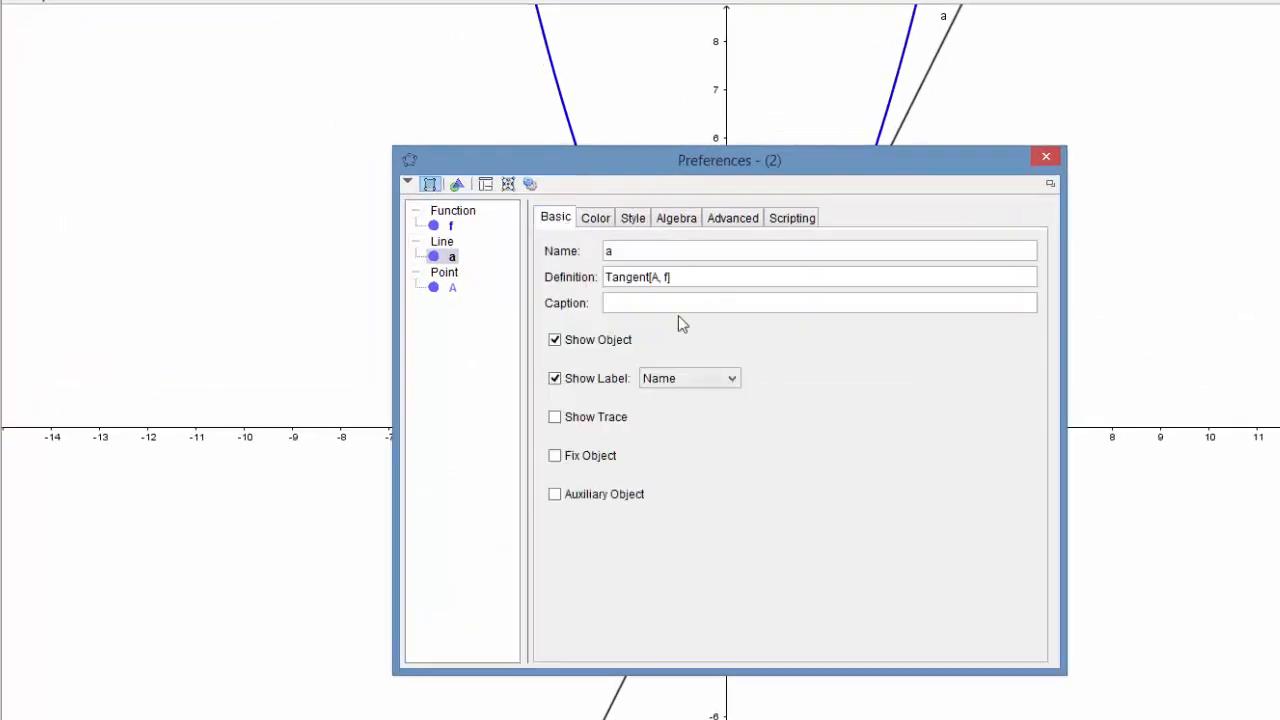
{"action": "left_click", "coordinate": [555, 379]}
{"action": "left_click", "coordinate": [600, 219]}
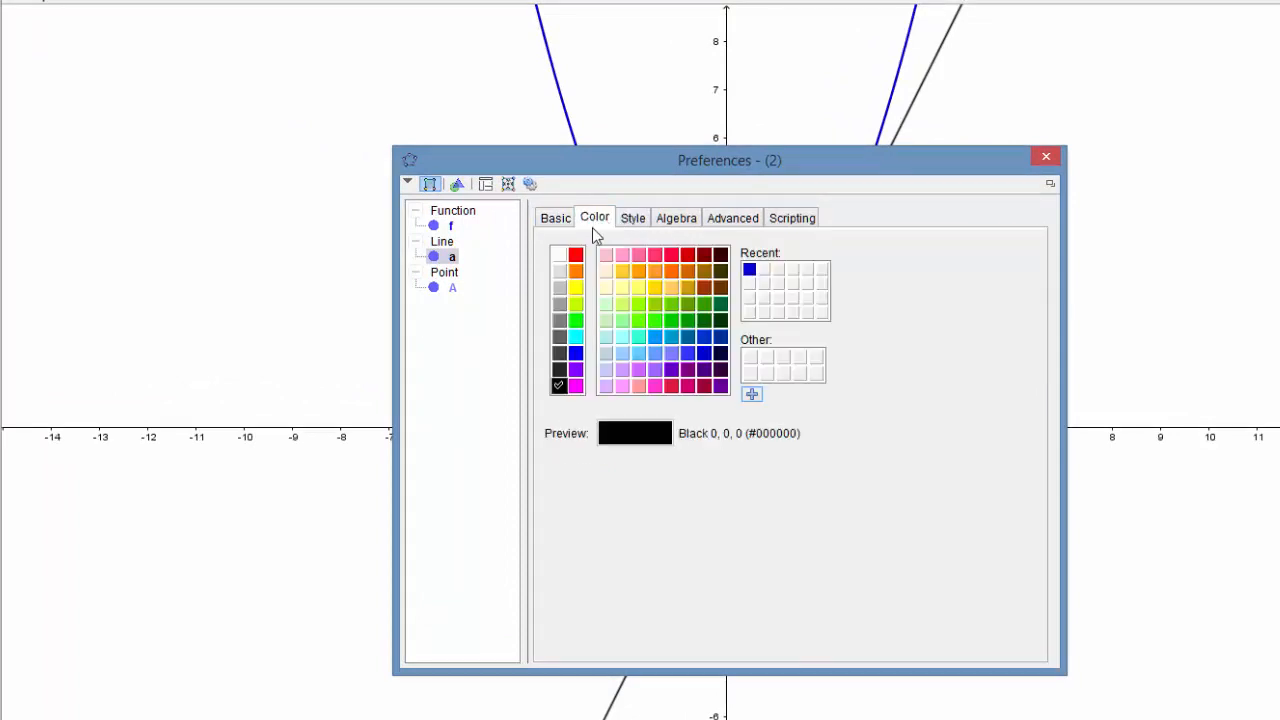
{"action": "left_click", "coordinate": [576, 255]}
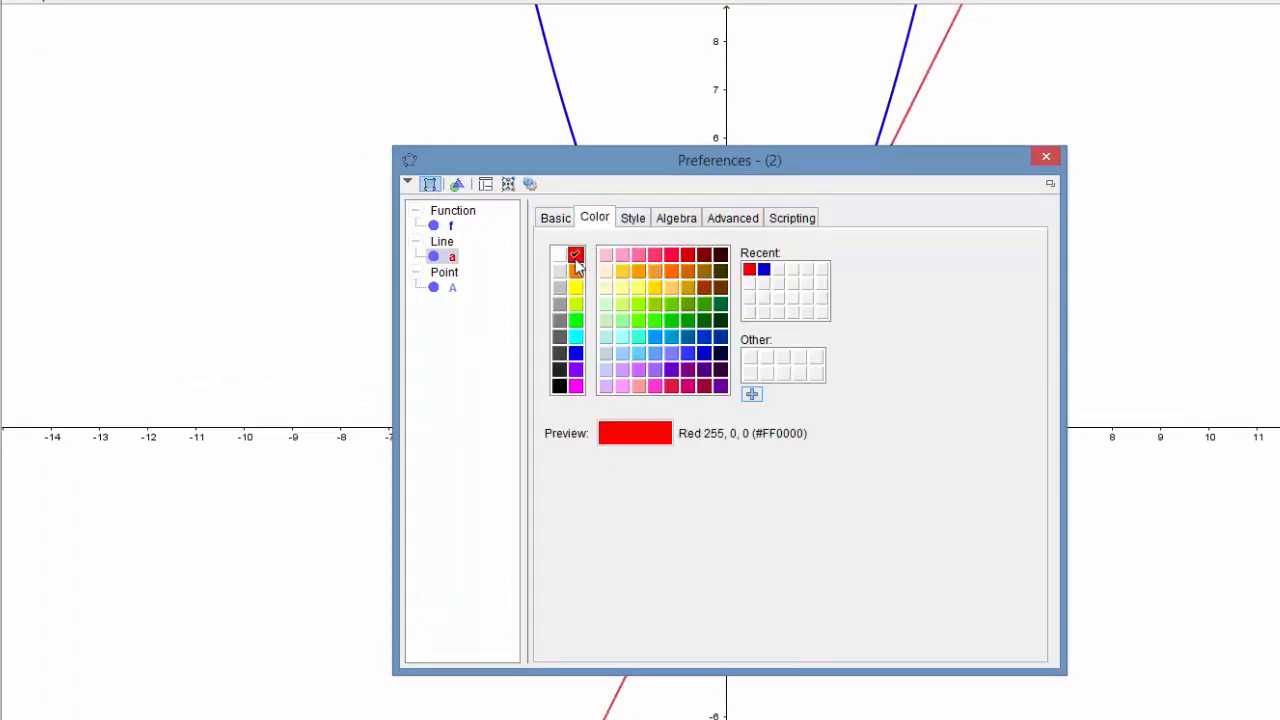
Set the tangent line's thickness to 5 and close its properties.
{"action": "left_click", "coordinate": [632, 218]}
{"action": "left_click_drag", "start_coordinate": [573, 276], "coordinate": [634, 277]}
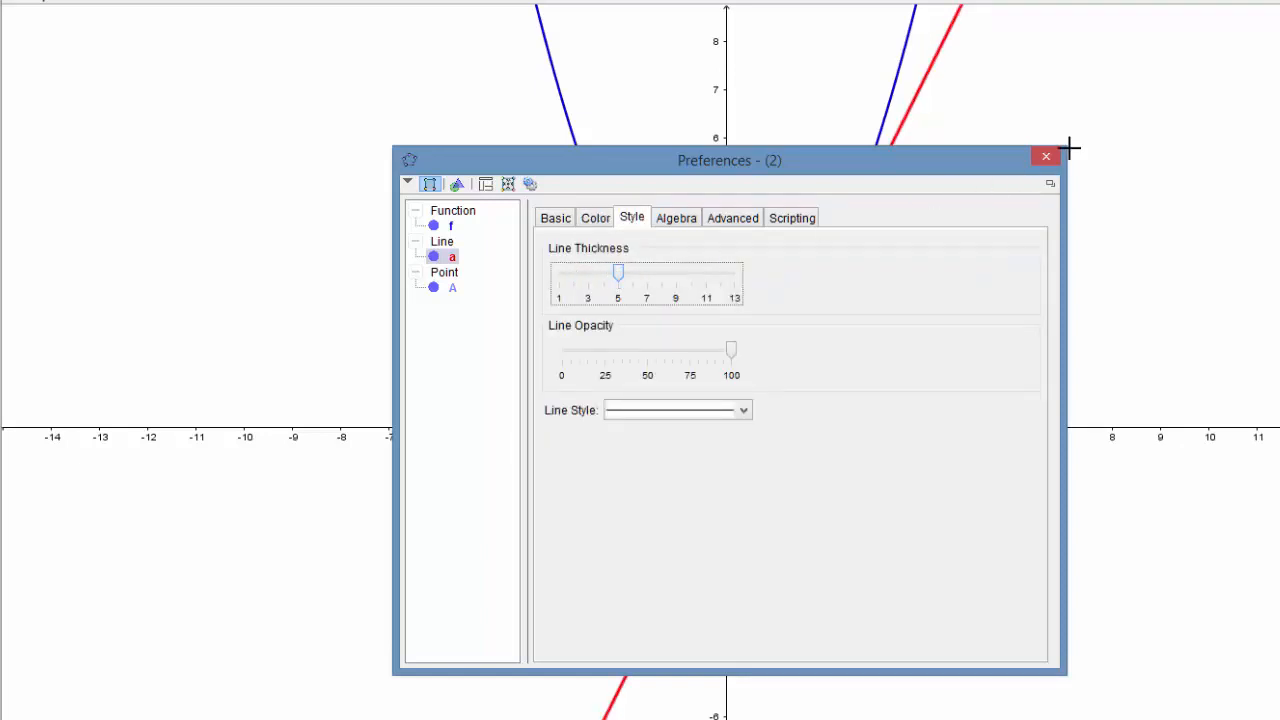
{"action": "left_click", "coordinate": [1046, 156]}
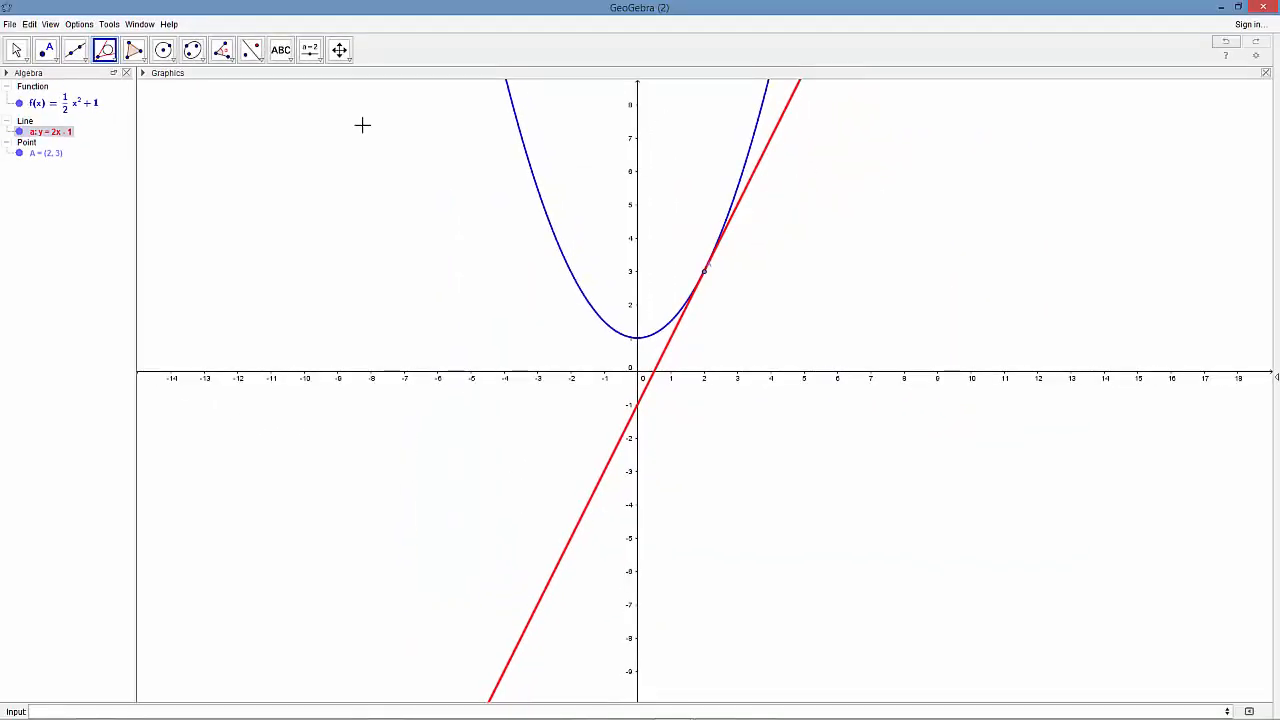
Add a slope triangle to the tangent line and move point A along the parabola to about (1.86, 2.73).
{"action": "left_click", "coordinate": [224, 52]}
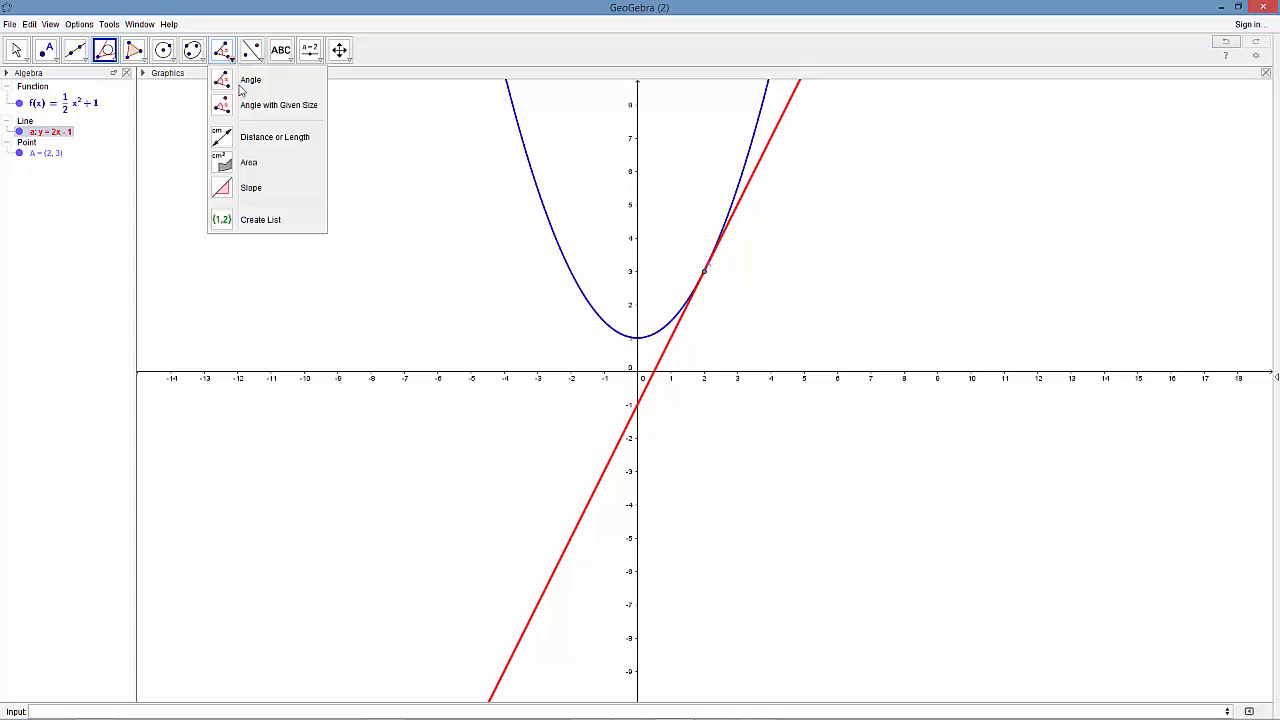
{"action": "left_click", "coordinate": [248, 188]}
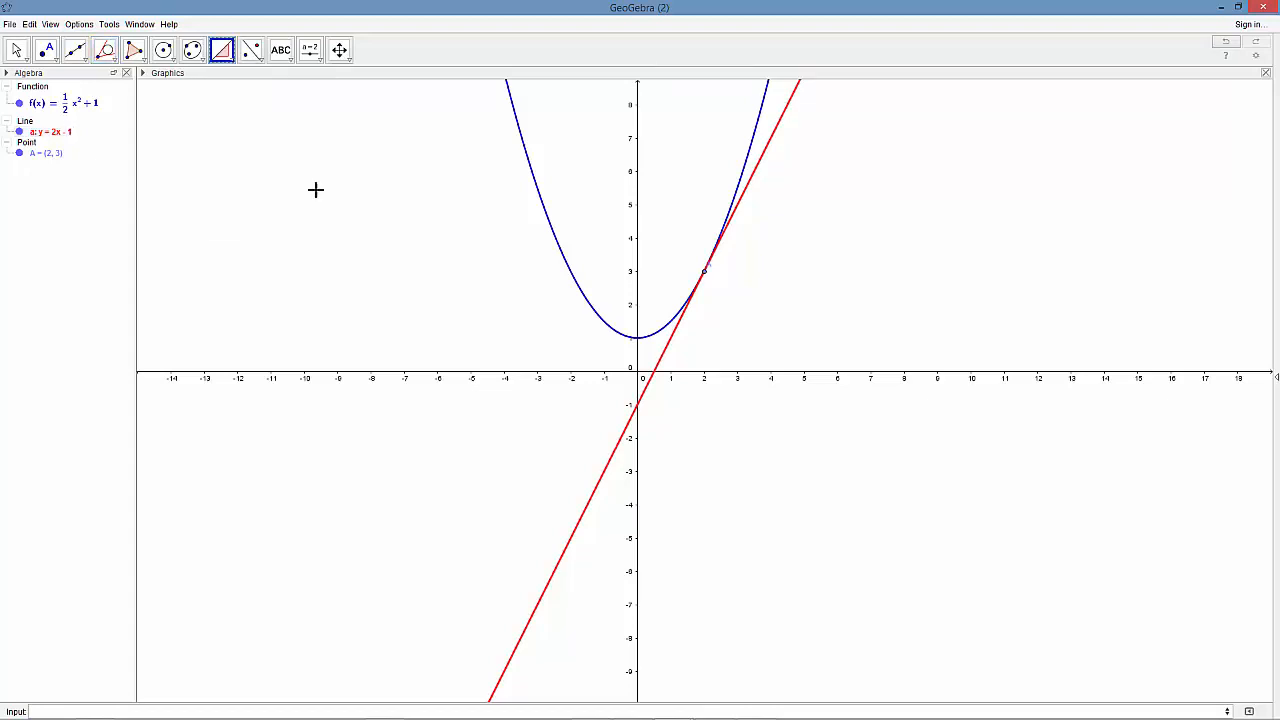
{"action": "left_click", "coordinate": [673, 343]}
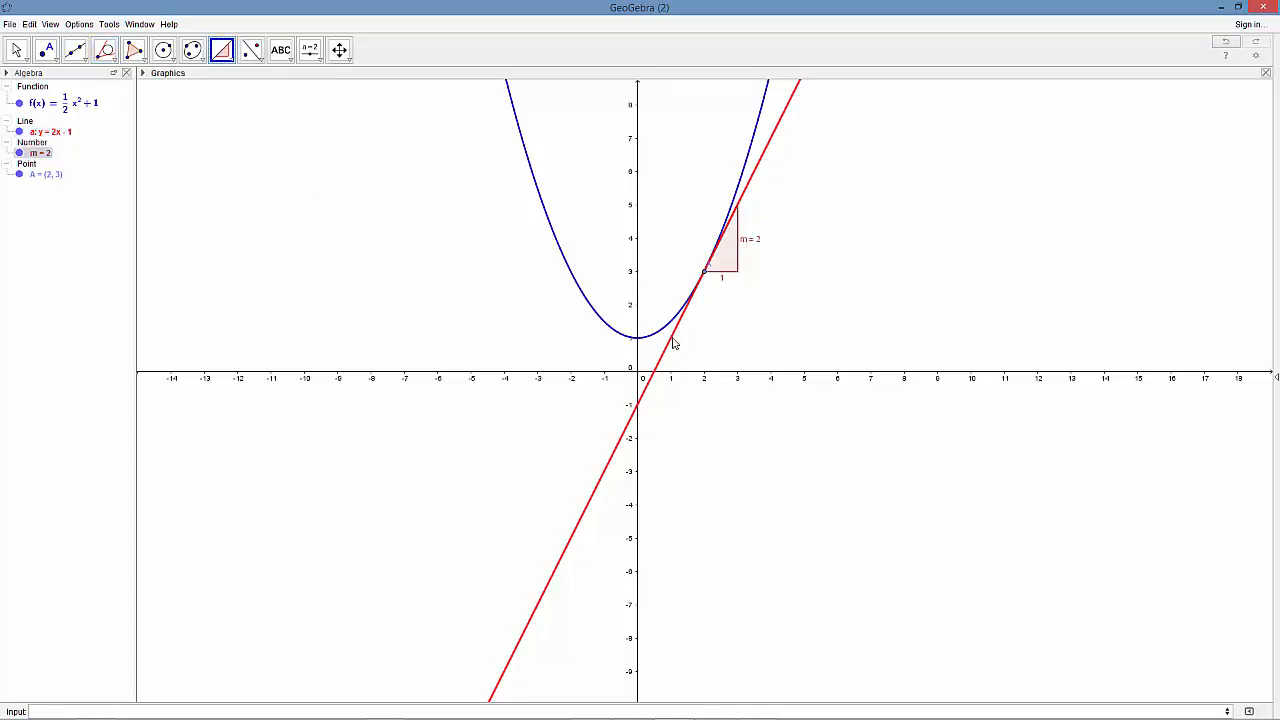
{"action": "left_click", "coordinate": [18, 50]}
{"action": "mouse_move", "coordinate": [706, 280]}
{"action": "left_mouse_down"}
{"action": "mouse_move", "coordinate": [646, 340]}
{"action": "mouse_move", "coordinate": [606, 316]}
{"action": "mouse_move", "coordinate": [552, 216]}
{"action": "mouse_move", "coordinate": [640, 314]}
{"action": "mouse_move", "coordinate": [690, 300]}
{"action": "mouse_move", "coordinate": [716, 258]}
{"action": "mouse_move", "coordinate": [671, 334]}
{"action": "mouse_move", "coordinate": [606, 322]}
{"action": "mouse_move", "coordinate": [574, 274]}
{"action": "mouse_move", "coordinate": [610, 320]}
{"action": "mouse_move", "coordinate": [651, 336]}
{"action": "mouse_move", "coordinate": [678, 330]}
{"action": "mouse_move", "coordinate": [709, 286]}
{"action": "mouse_move", "coordinate": [701, 298]}
{"action": "left_mouse_up"}
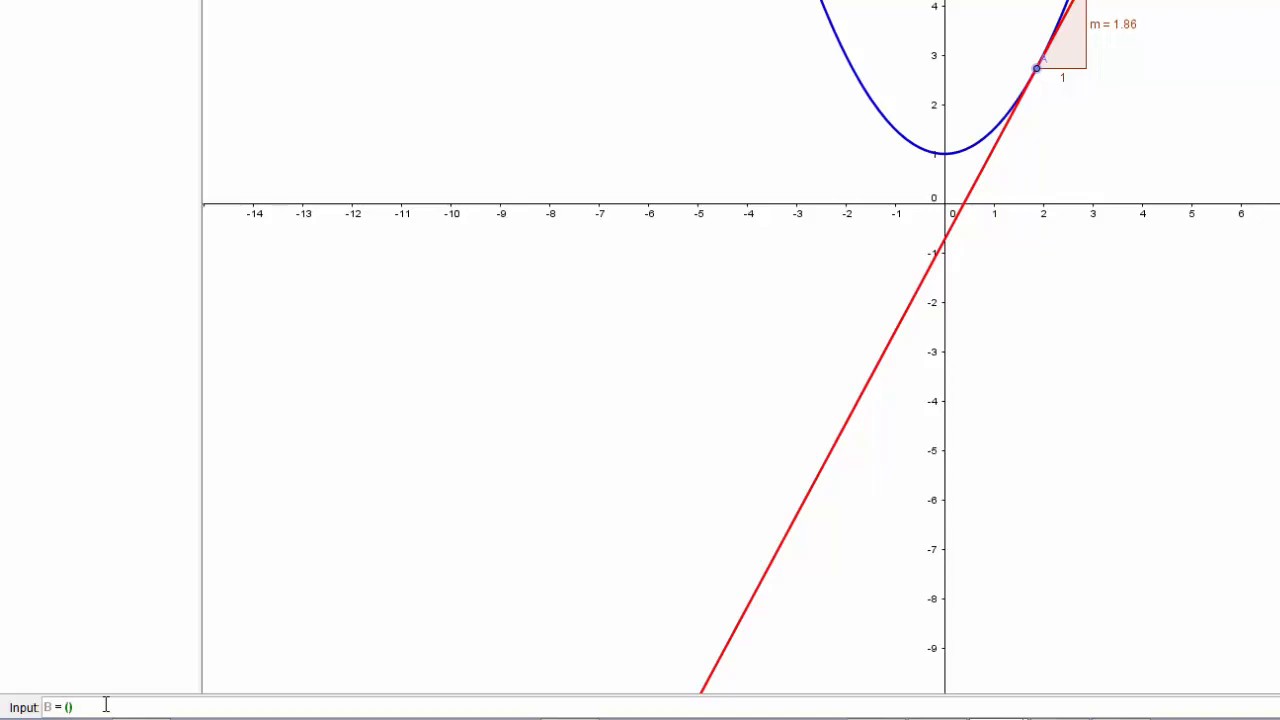
Define a new point as (x(A), m) and draw a segment from point A to it.
{"action": "type", "text": "x(A"}
{"action": "key", "text": "Return"}
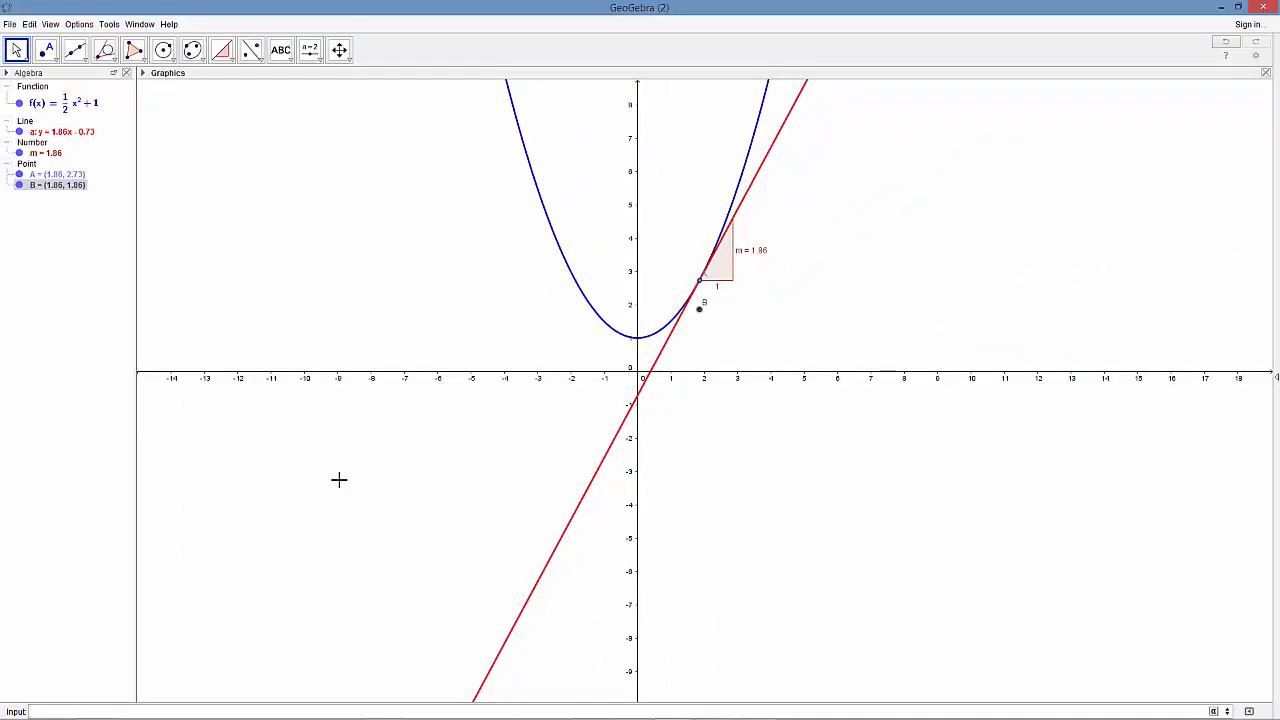
{"action": "left_click", "coordinate": [86, 62]}
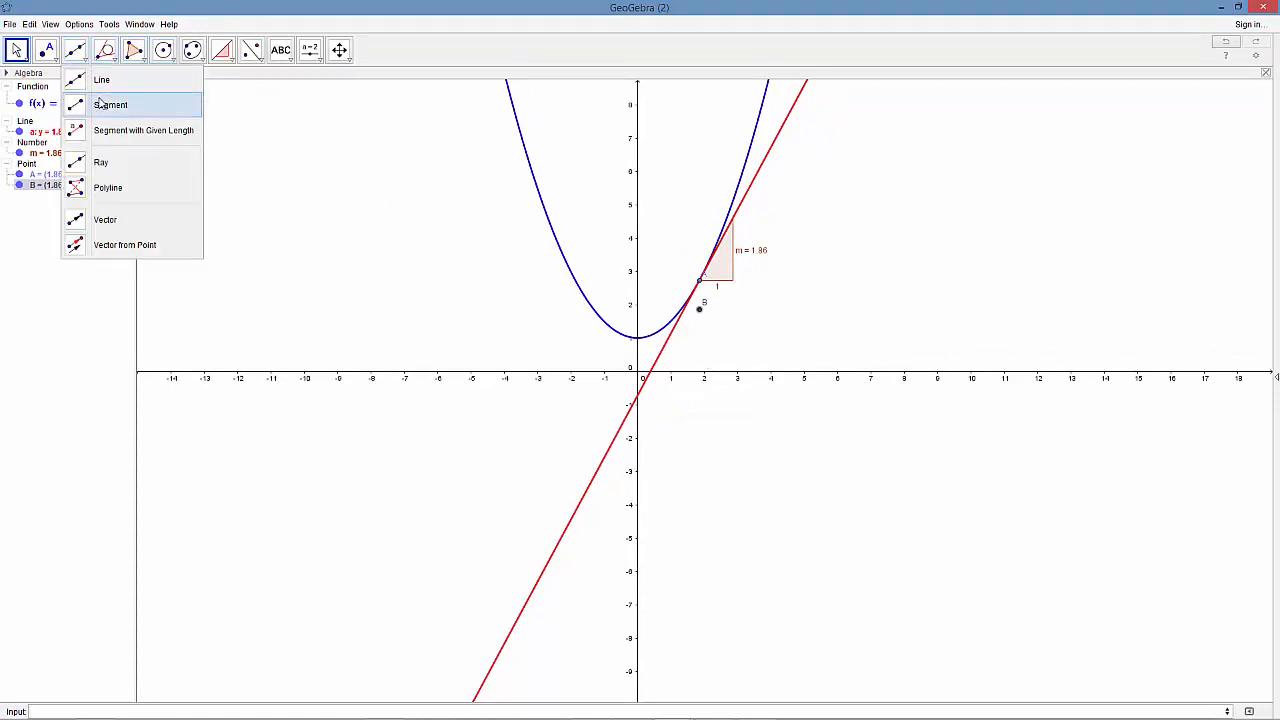
{"action": "left_click", "coordinate": [100, 104]}
{"action": "left_click", "coordinate": [699, 280]}
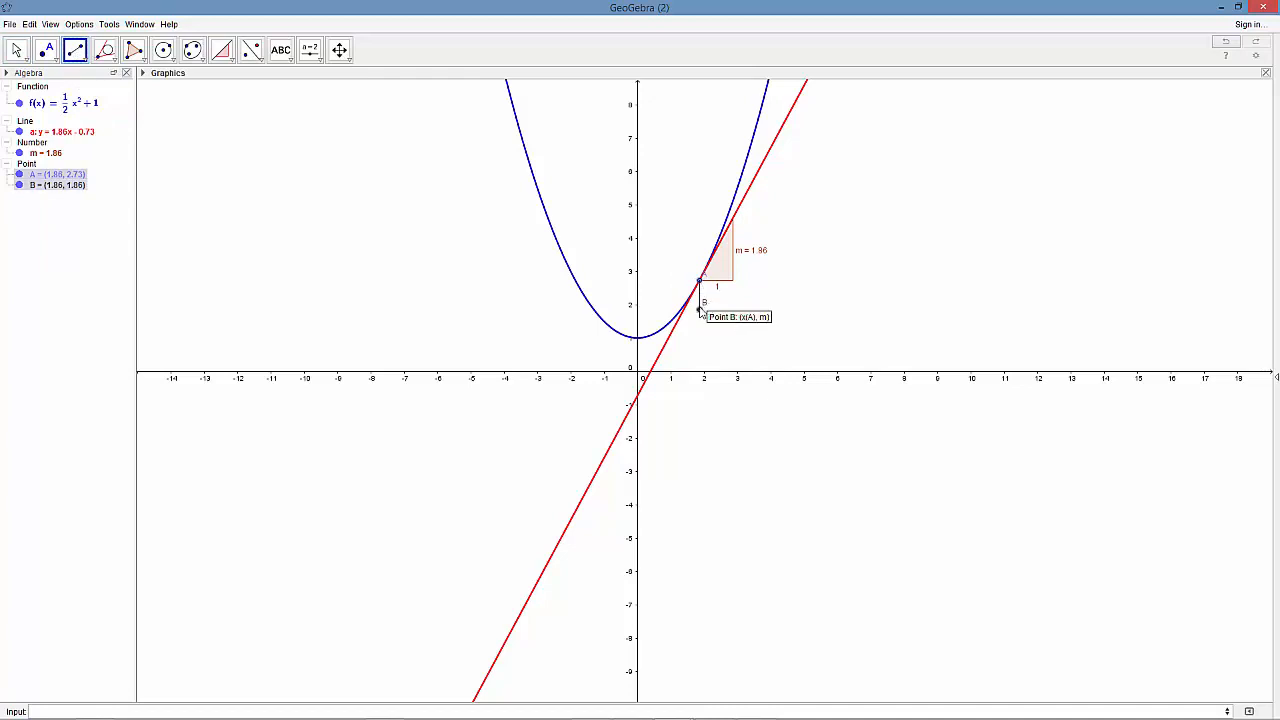
{"action": "left_click", "coordinate": [700, 310]}
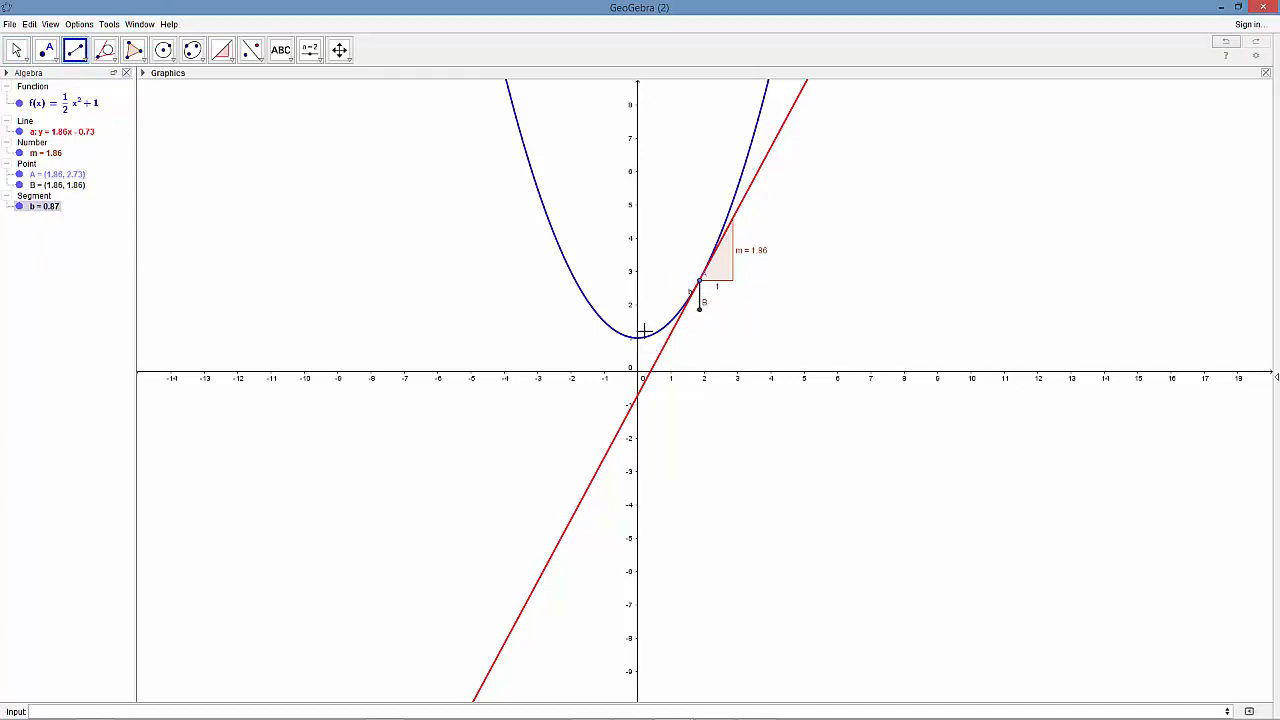
Hide the label of the segment between points A and B and set its line thickness to 3.
{"action": "right_click", "coordinate": [44, 213]}
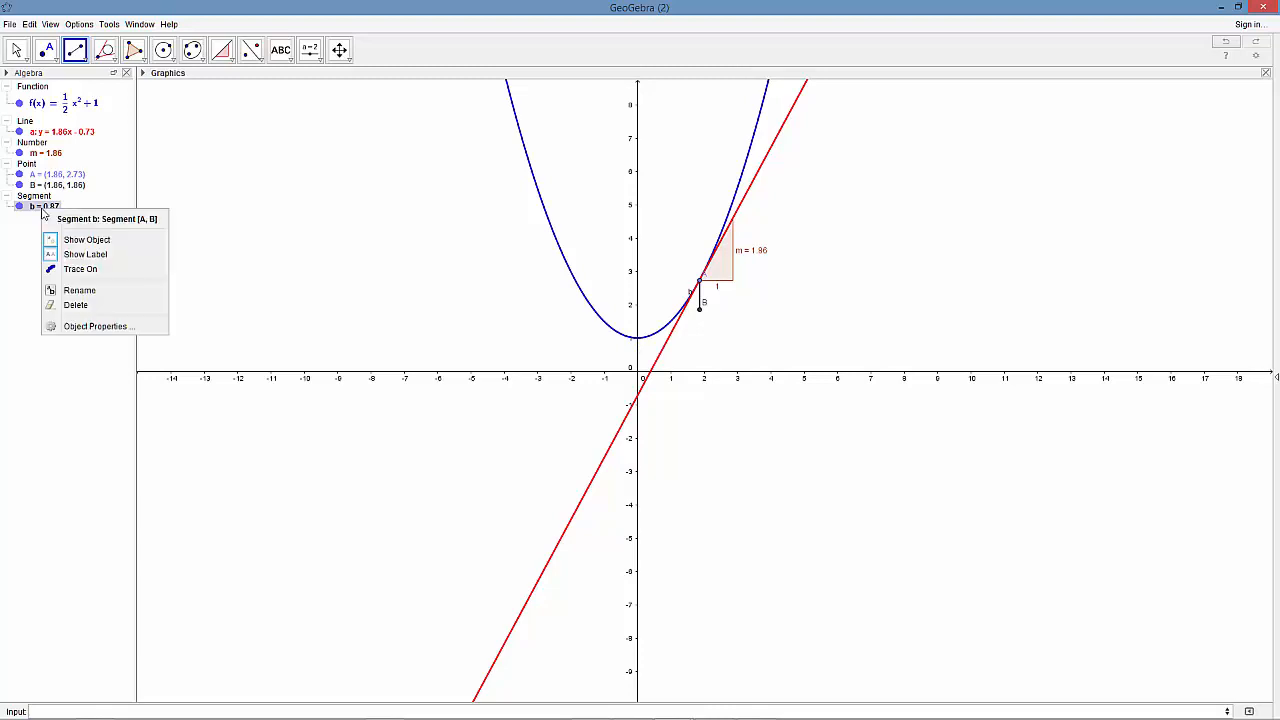
{"action": "left_click", "coordinate": [85, 330]}
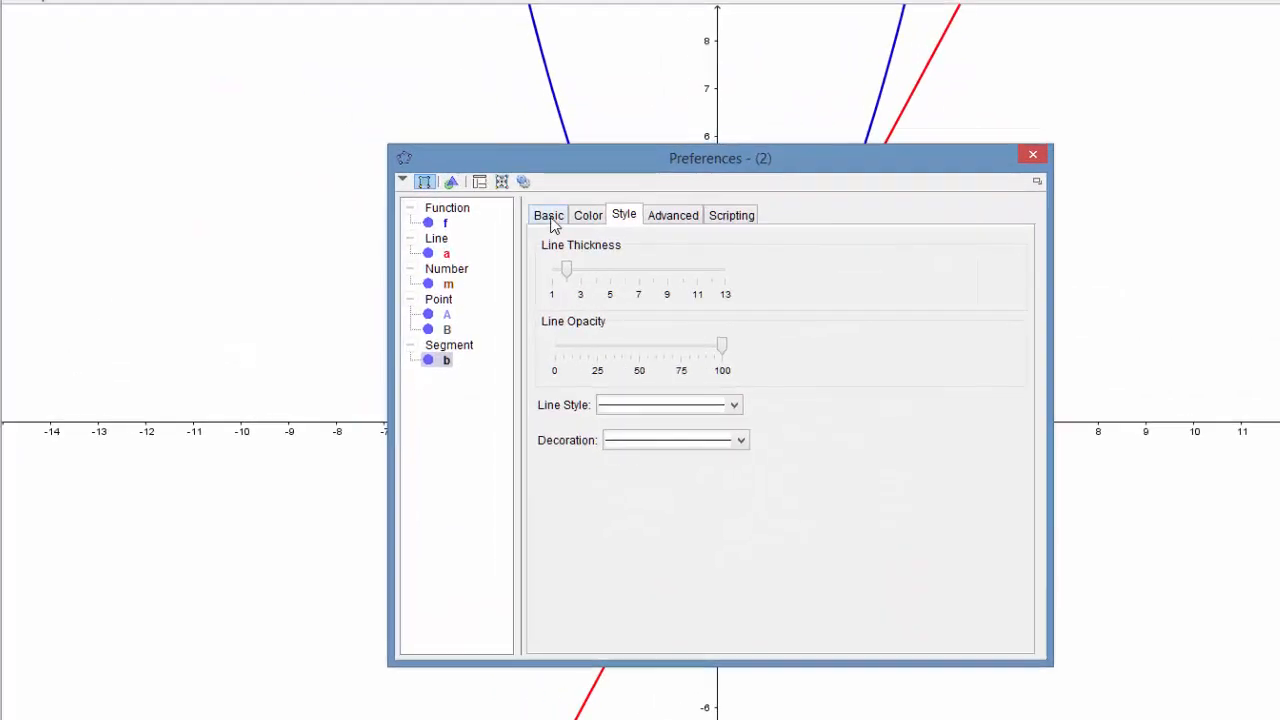
{"action": "left_click", "coordinate": [549, 216]}
{"action": "left_click", "coordinate": [550, 378]}
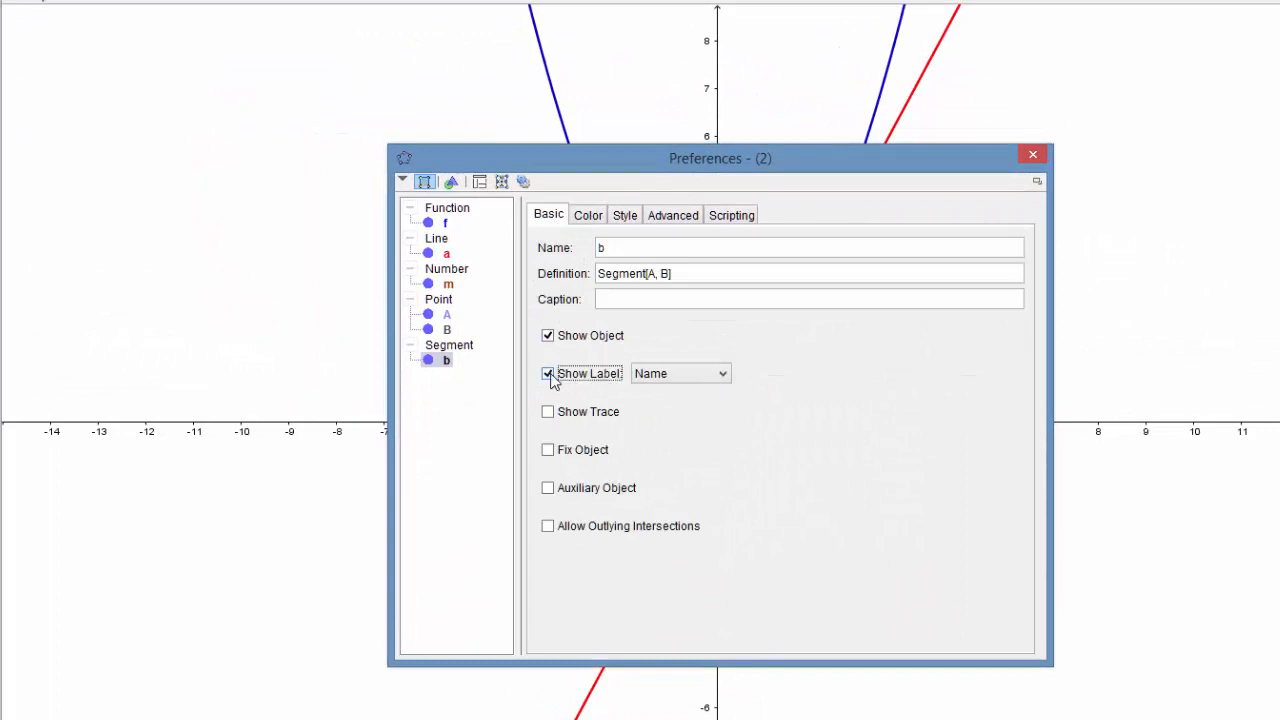
{"action": "left_click", "coordinate": [550, 378]}
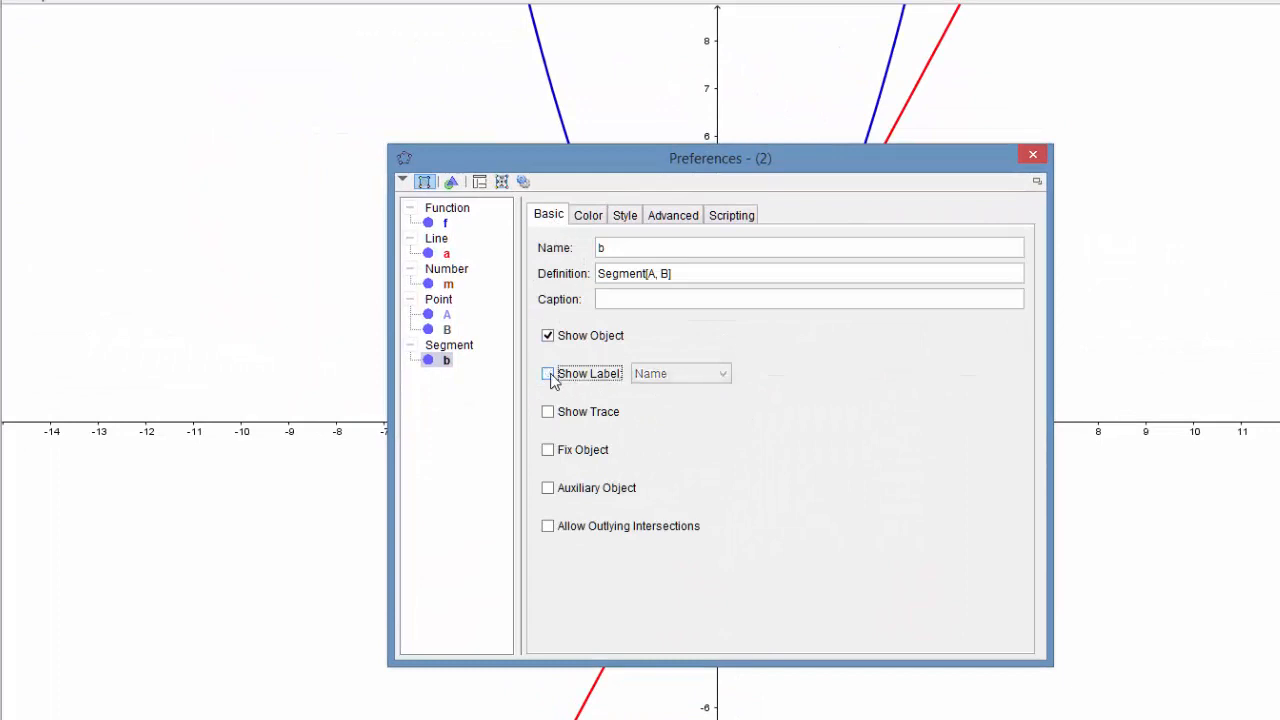
{"action": "left_click", "coordinate": [622, 219]}
{"action": "left_click_drag", "start_coordinate": [567, 268], "coordinate": [579, 266]}
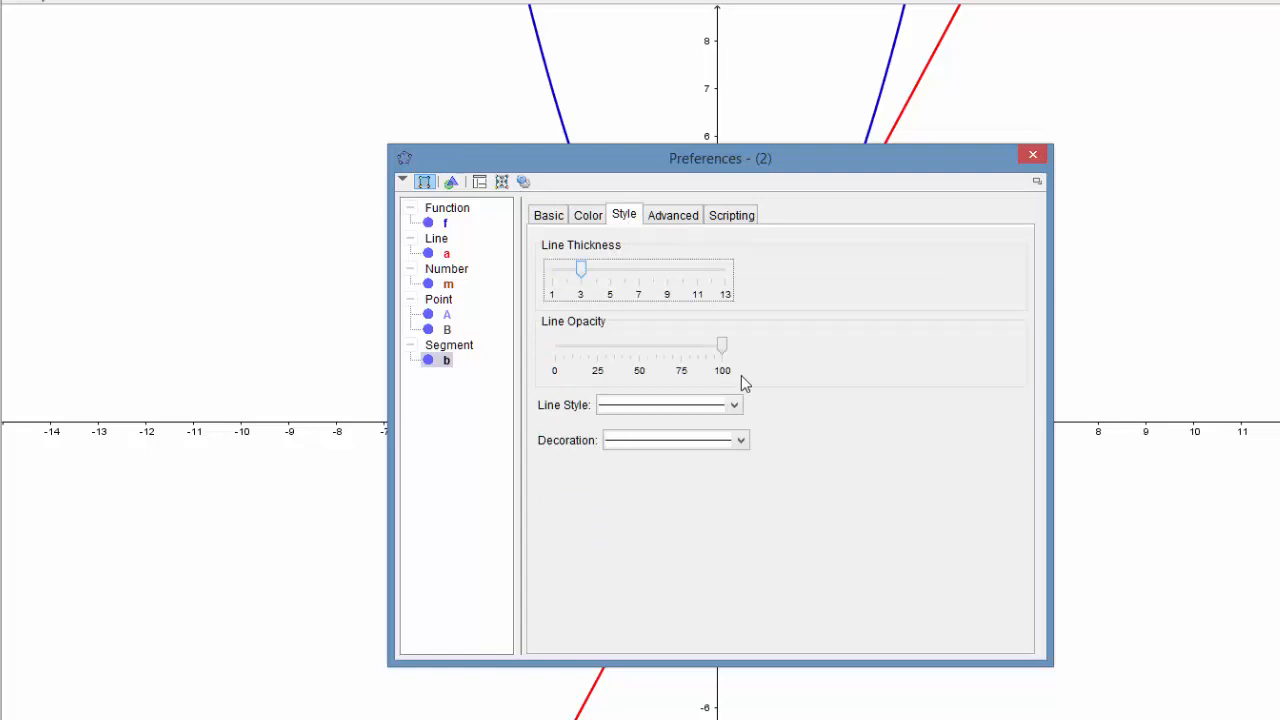
Set the segment between points A and B to the short-dashed line style and close its properties.
{"action": "left_click", "coordinate": [736, 406]}
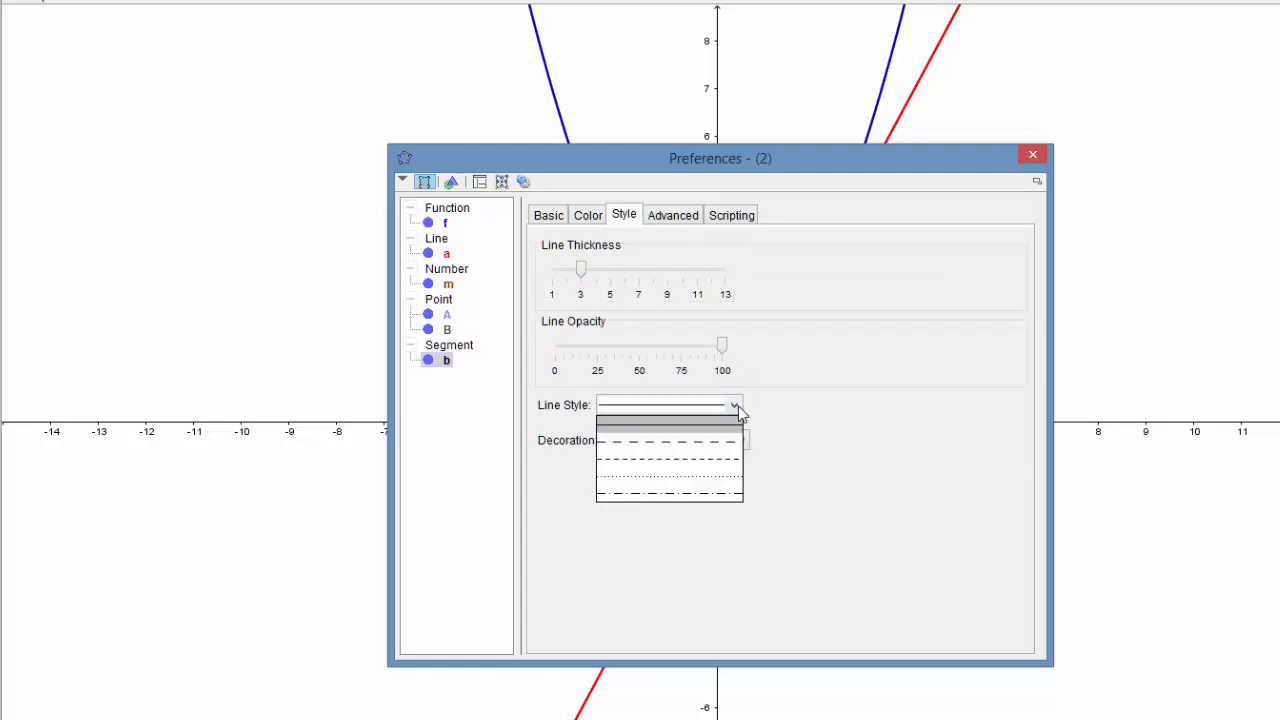
{"action": "left_click", "coordinate": [697, 458]}
{"action": "left_click", "coordinate": [1032, 155]}
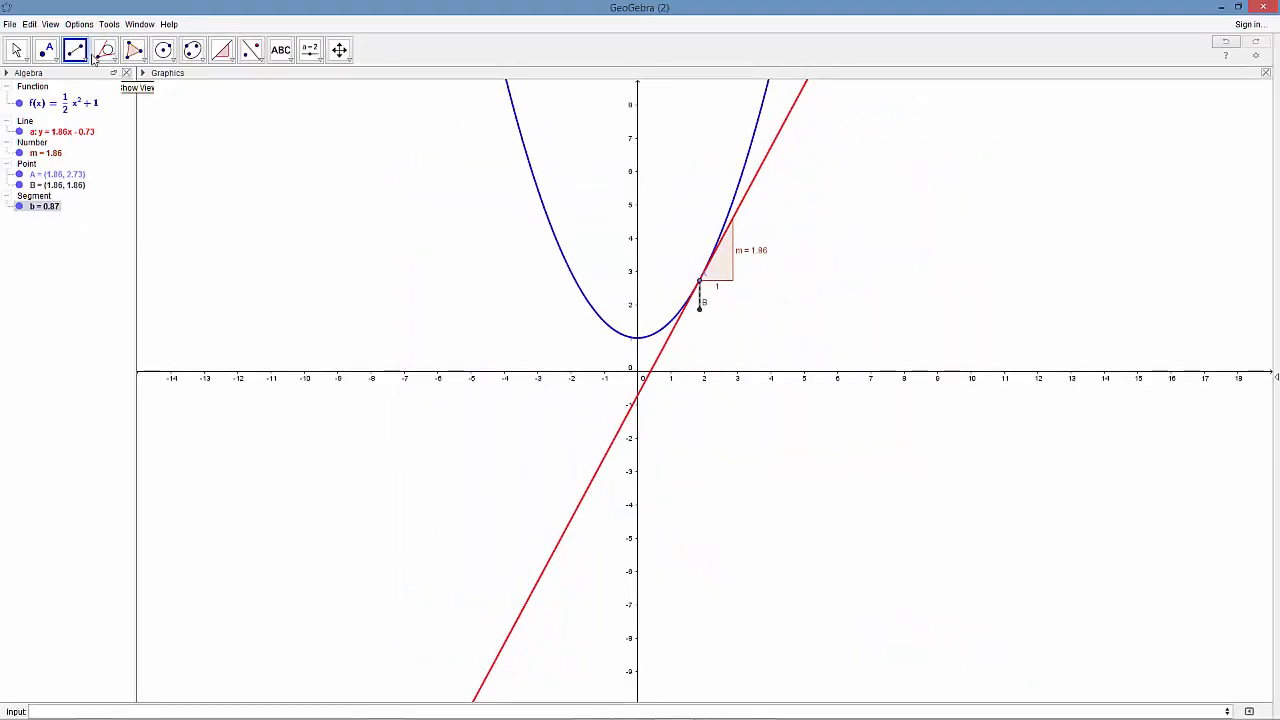
Move point A along the parabola to about (-1.22, 1.74) with the Move tool.
{"action": "left_click", "coordinate": [26, 51]}
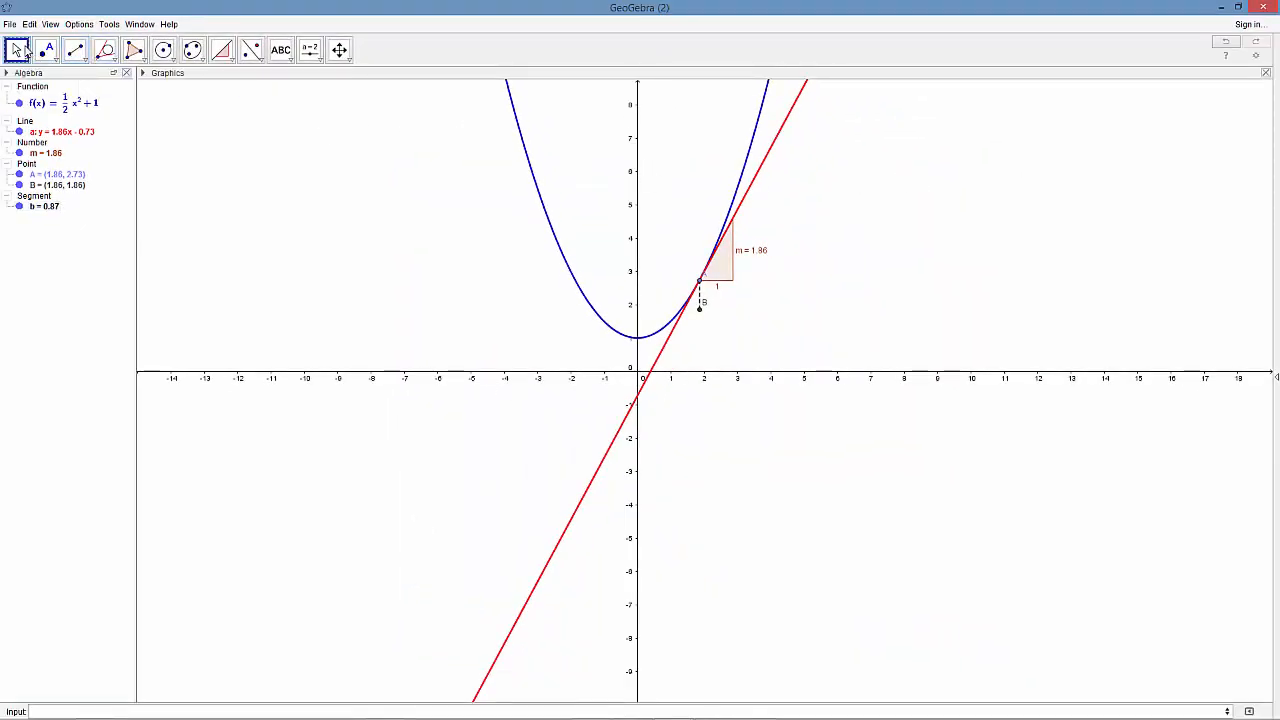
{"action": "left_click", "coordinate": [700, 281]}
{"action": "left_click_drag", "start_coordinate": [700, 281], "coordinate": [598, 188]}
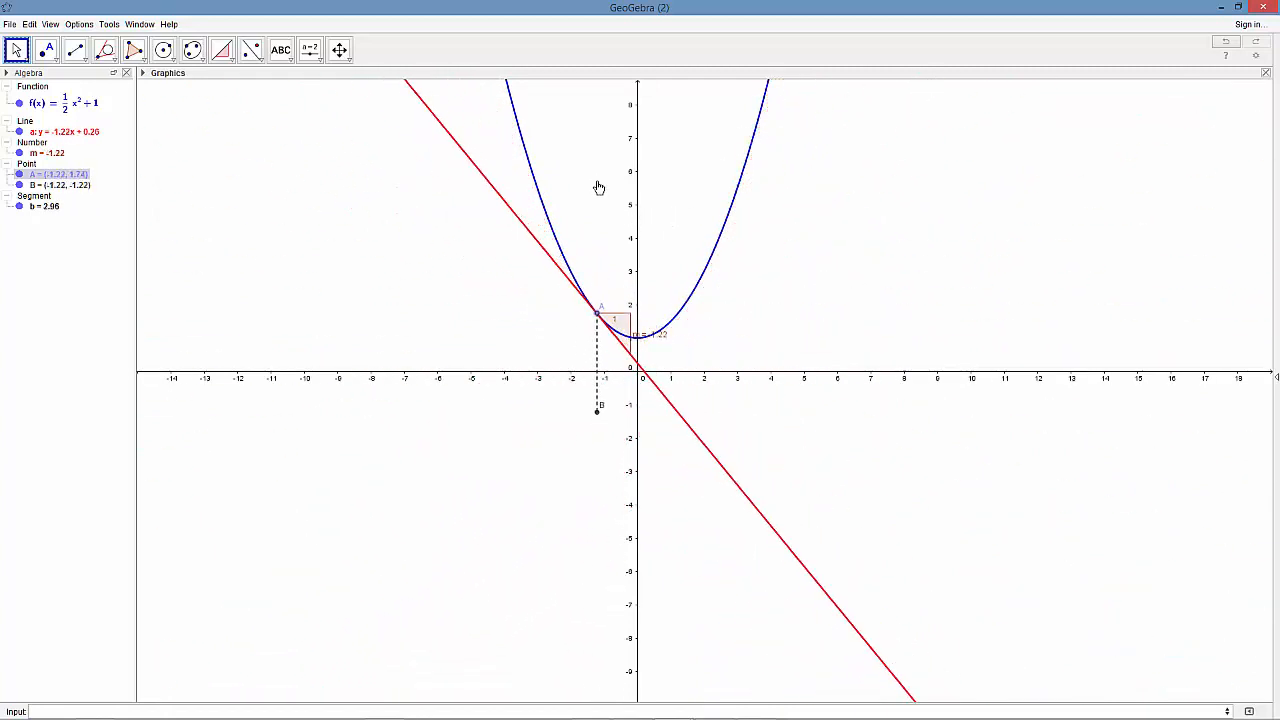
Turn on the trace of point B and draw it by moving point A along the parabola, ending at about (-0.96, 1.46).
{"action": "right_click", "coordinate": [71, 188]}
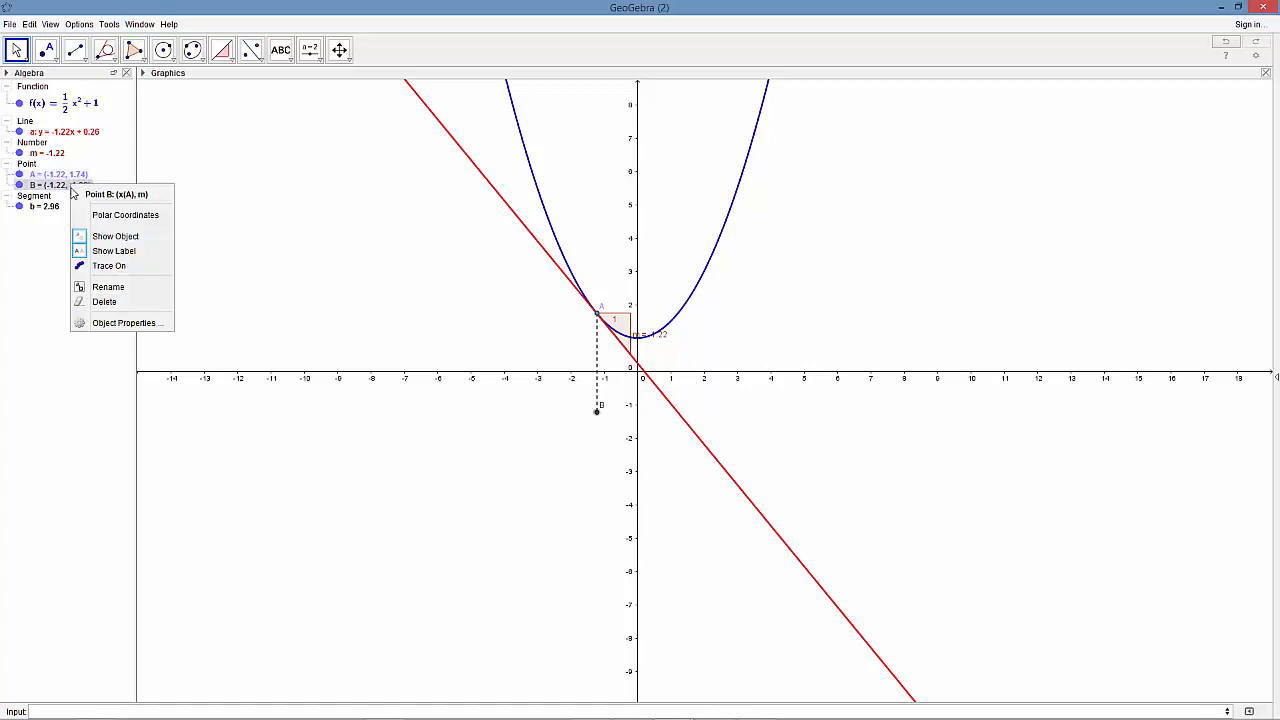
{"action": "left_click", "coordinate": [114, 325]}
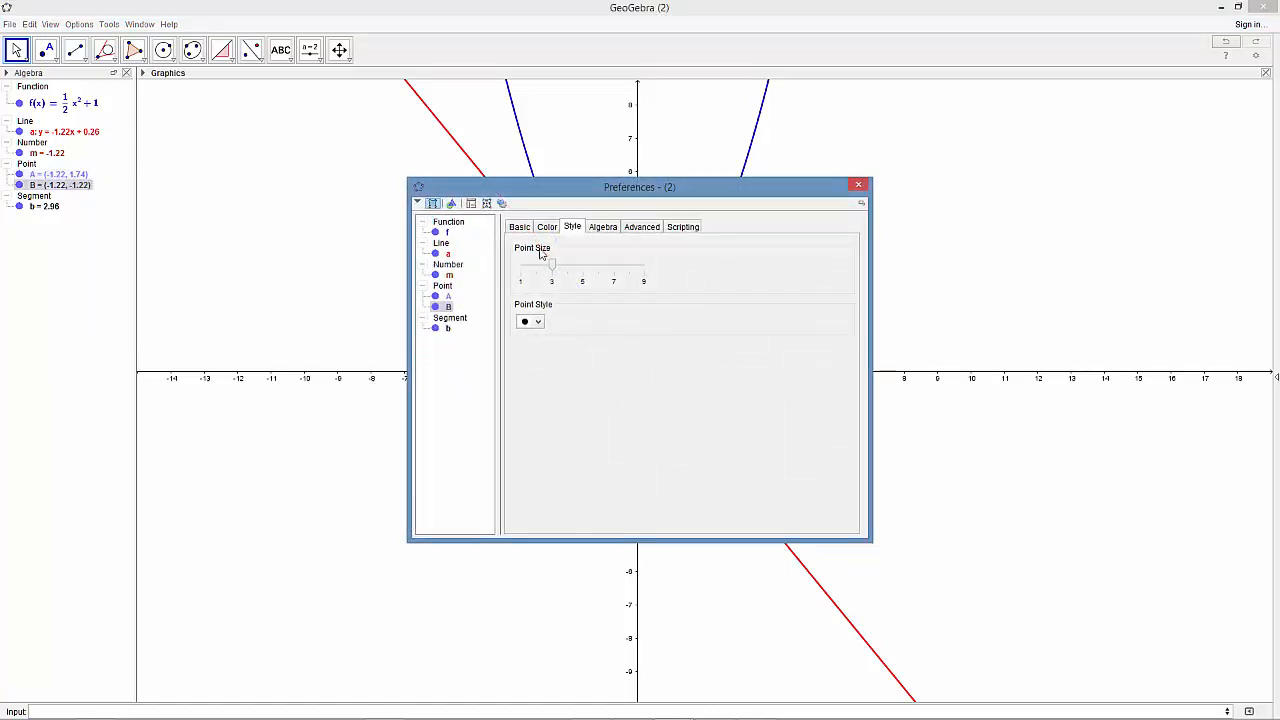
{"action": "left_click", "coordinate": [520, 228]}
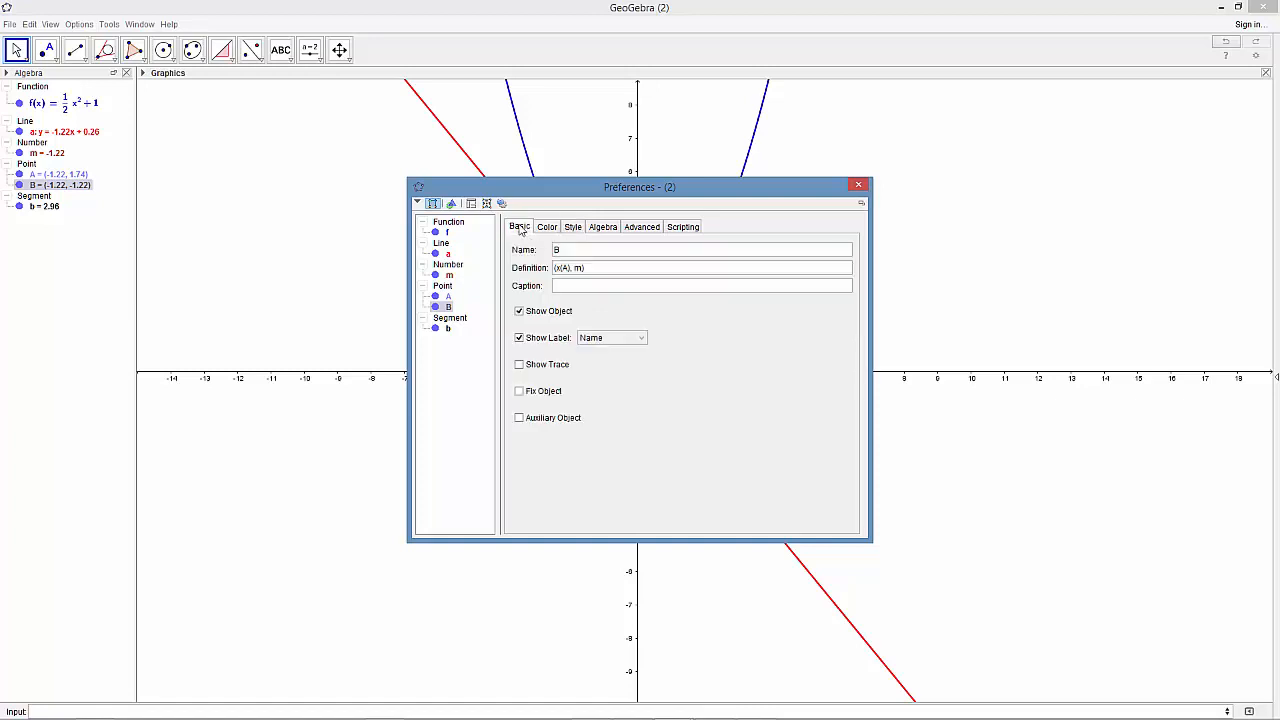
{"action": "left_click", "coordinate": [519, 366]}
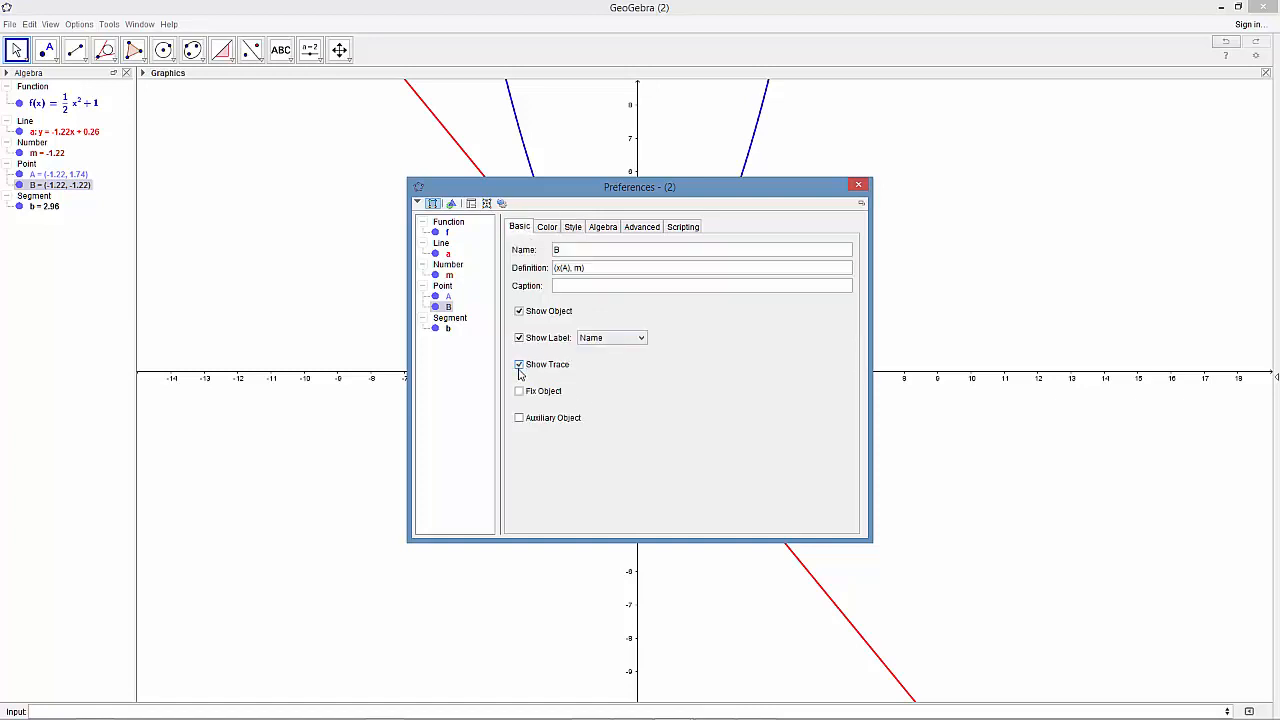
{"action": "left_click", "coordinate": [859, 187]}
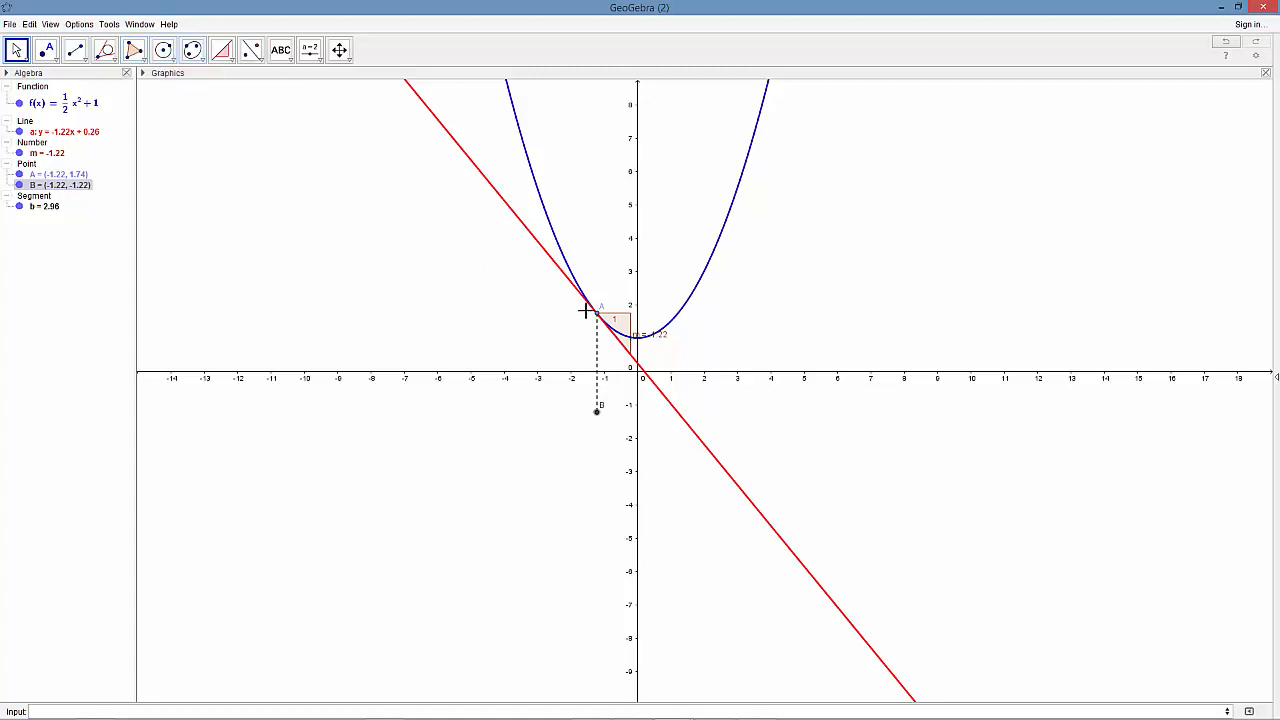
{"action": "mouse_move", "coordinate": [597, 313]}
{"action": "left_mouse_down"}
{"action": "mouse_move", "coordinate": [549, 250]}
{"action": "mouse_move", "coordinate": [543, 183]}
{"action": "mouse_move", "coordinate": [591, 285]}
{"action": "mouse_move", "coordinate": [651, 296]}
{"action": "mouse_move", "coordinate": [737, 234]}
{"action": "mouse_move", "coordinate": [758, 176]}
{"action": "mouse_move", "coordinate": [686, 237]}
{"action": "mouse_move", "coordinate": [649, 246]}
{"action": "mouse_move", "coordinate": [603, 234]}
{"action": "mouse_move", "coordinate": [529, 79]}
{"action": "mouse_move", "coordinate": [656, 193]}
{"action": "mouse_move", "coordinate": [768, 150]}
{"action": "mouse_move", "coordinate": [697, 180]}
{"action": "mouse_move", "coordinate": [609, 186]}
{"action": "mouse_move", "coordinate": [537, 117]}
{"action": "mouse_move", "coordinate": [574, 180]}
{"action": "mouse_move", "coordinate": [643, 228]}
{"action": "mouse_move", "coordinate": [761, 205]}
{"action": "mouse_move", "coordinate": [649, 209]}
{"action": "mouse_move", "coordinate": [591, 176]}
{"action": "mouse_move", "coordinate": [607, 194]}
{"action": "left_mouse_up"}
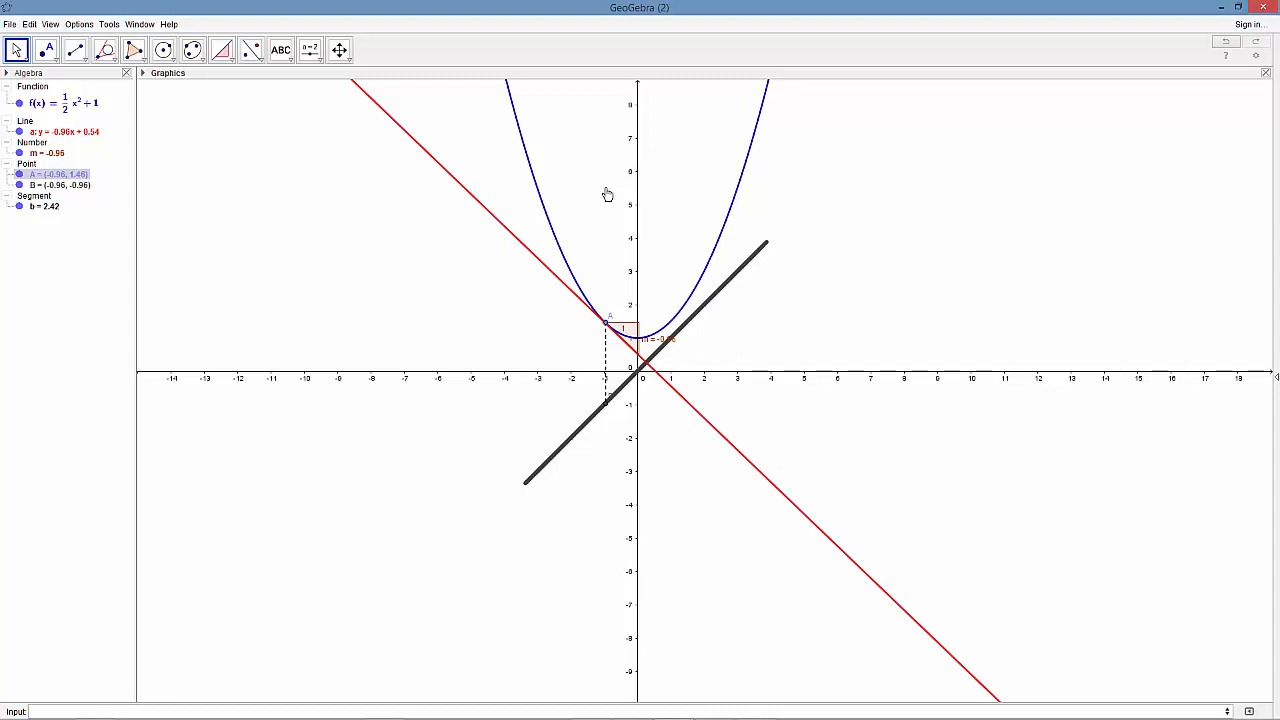
Show the grid in the graphics view and retrace point B by moving point A along the parabola to about (0.68, 1.23).
{"action": "right_click", "coordinate": [315, 236]}
{"action": "left_click", "coordinate": [279, 221]}
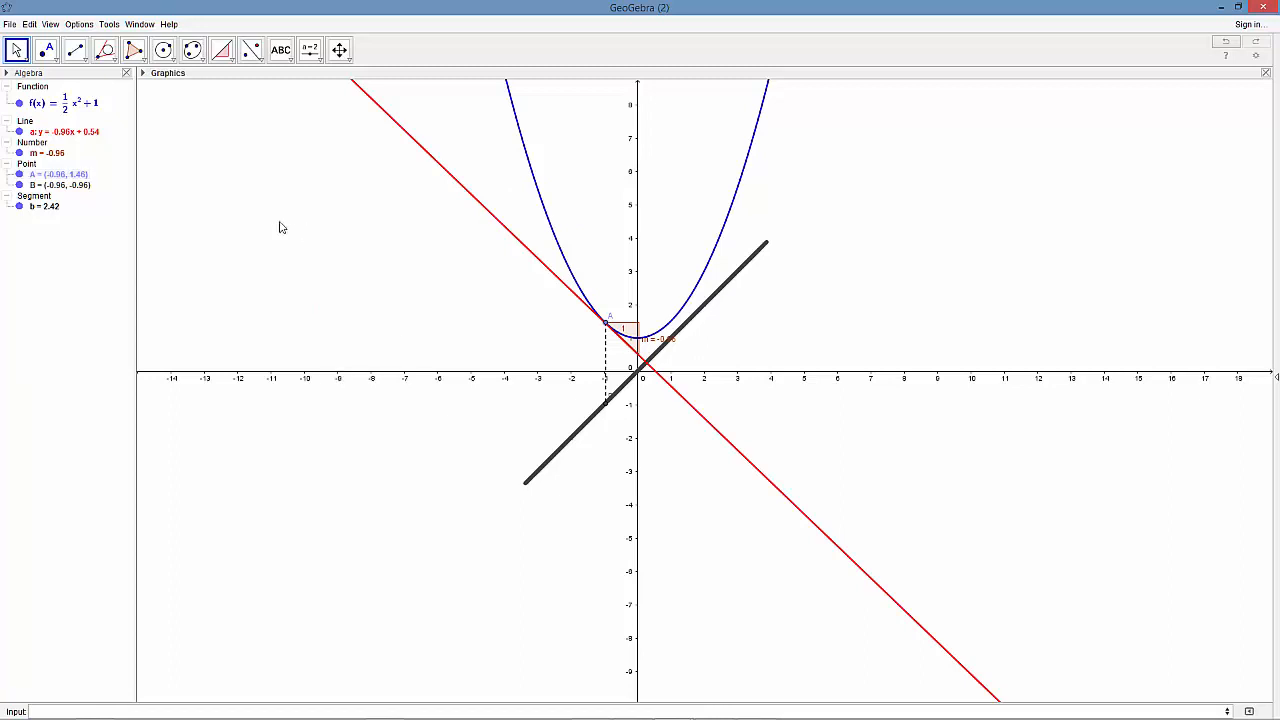
{"action": "right_click", "coordinate": [279, 221]}
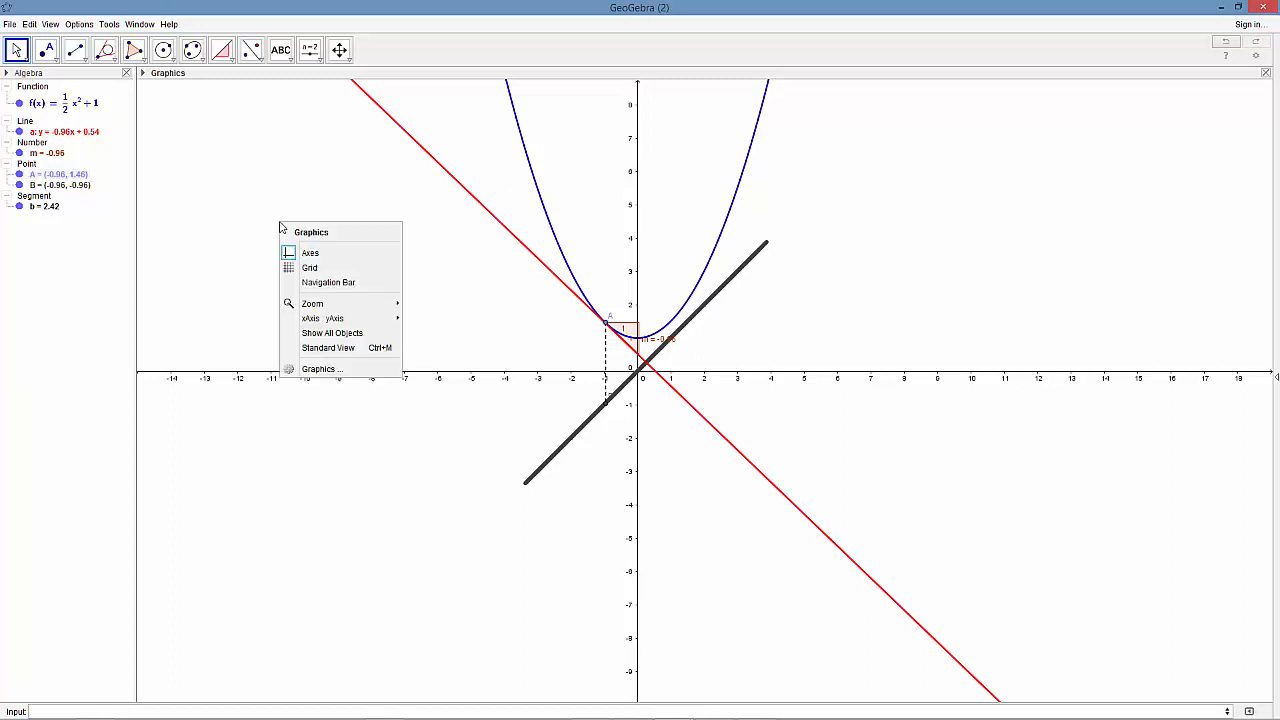
{"action": "left_click", "coordinate": [309, 268]}
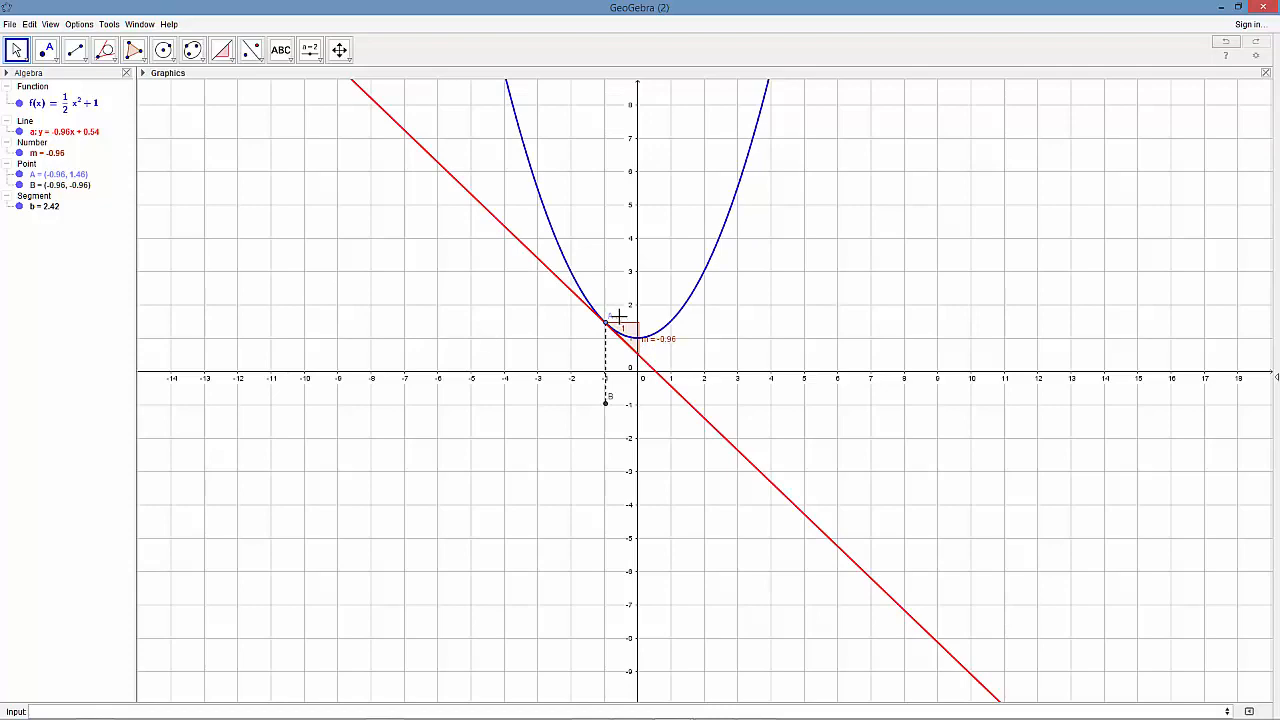
{"action": "mouse_move", "coordinate": [606, 322]}
{"action": "left_mouse_down"}
{"action": "mouse_move", "coordinate": [571, 278]}
{"action": "mouse_move", "coordinate": [634, 312]}
{"action": "mouse_move", "coordinate": [691, 314]}
{"action": "mouse_move", "coordinate": [586, 289]}
{"action": "mouse_move", "coordinate": [565, 252]}
{"action": "mouse_move", "coordinate": [622, 291]}
{"action": "mouse_move", "coordinate": [703, 297]}
{"action": "mouse_move", "coordinate": [645, 289]}
{"action": "mouse_move", "coordinate": [660, 289]}
{"action": "left_mouse_up"}
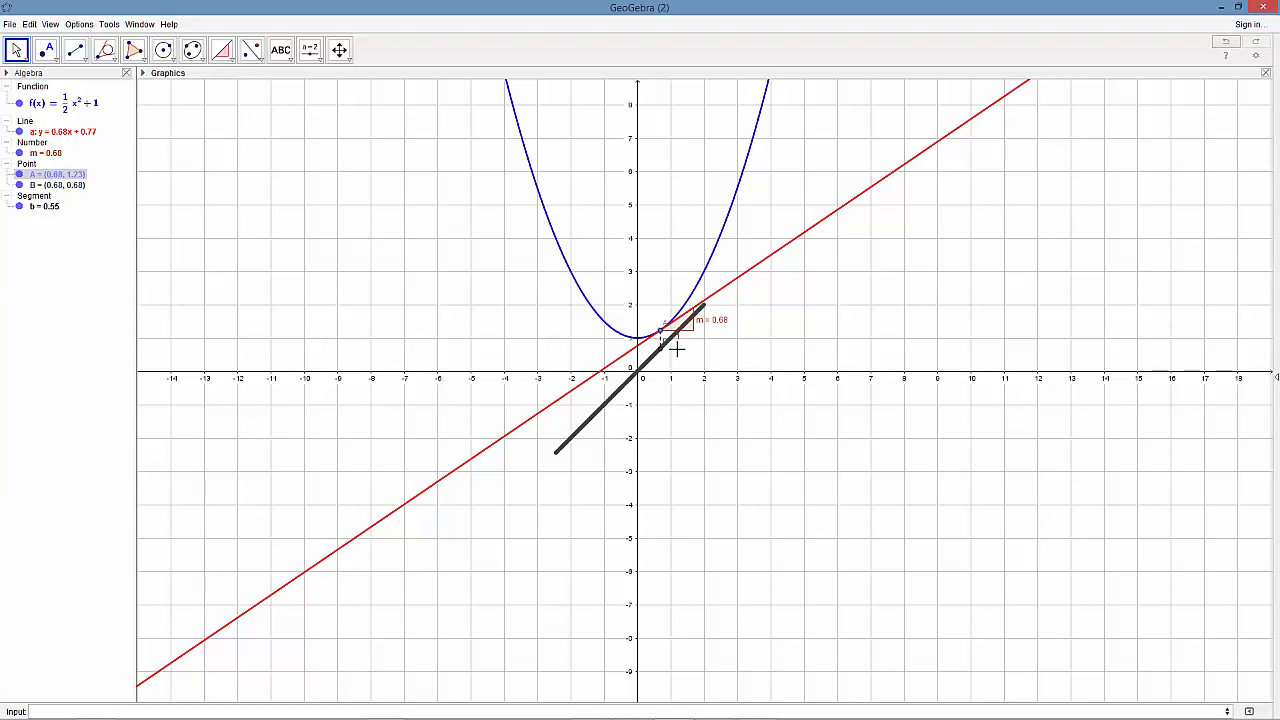
Hide the grid in the graphics view.
{"action": "right_click", "coordinate": [317, 261]}
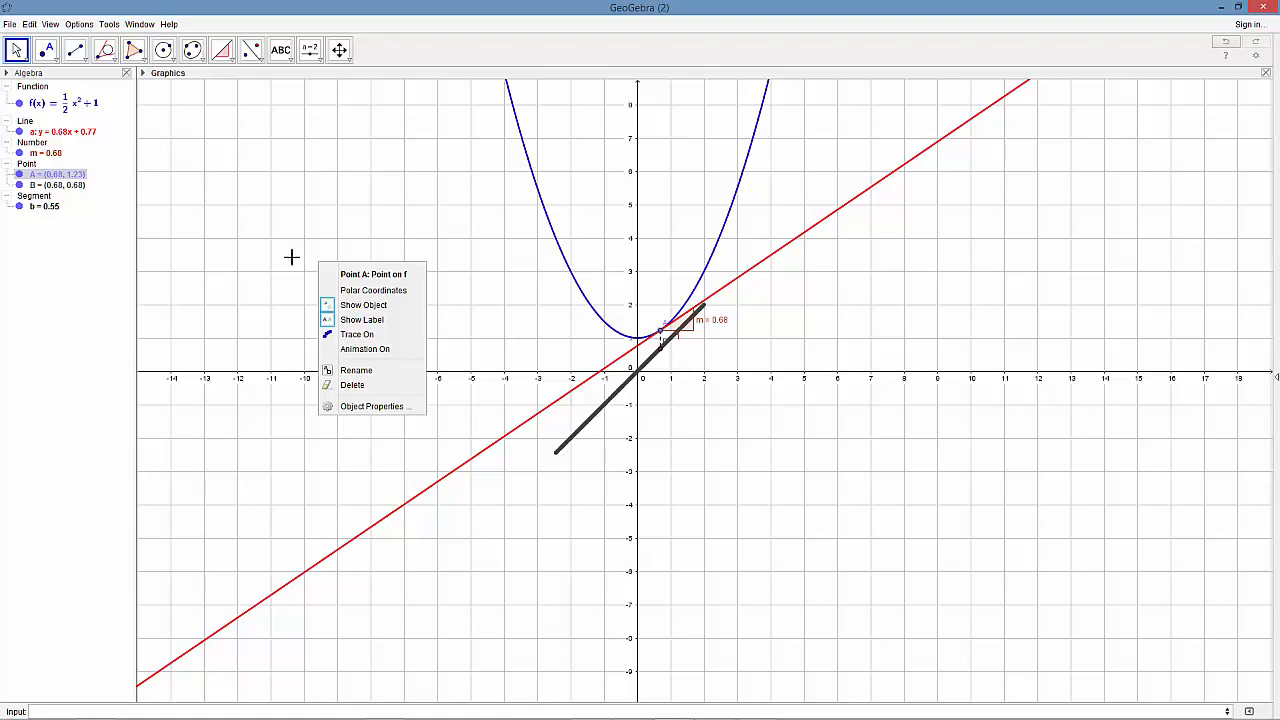
{"action": "left_click", "coordinate": [291, 257]}
{"action": "right_click", "coordinate": [292, 263]}
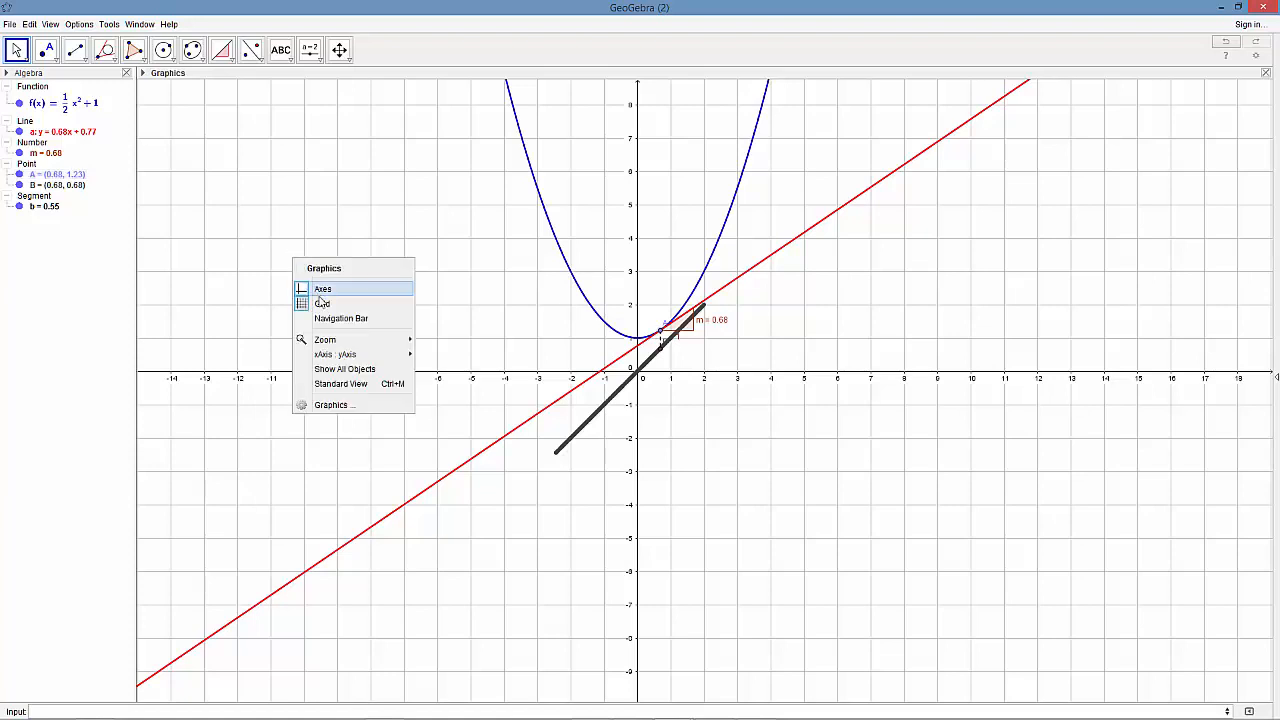
{"action": "left_click", "coordinate": [321, 300]}
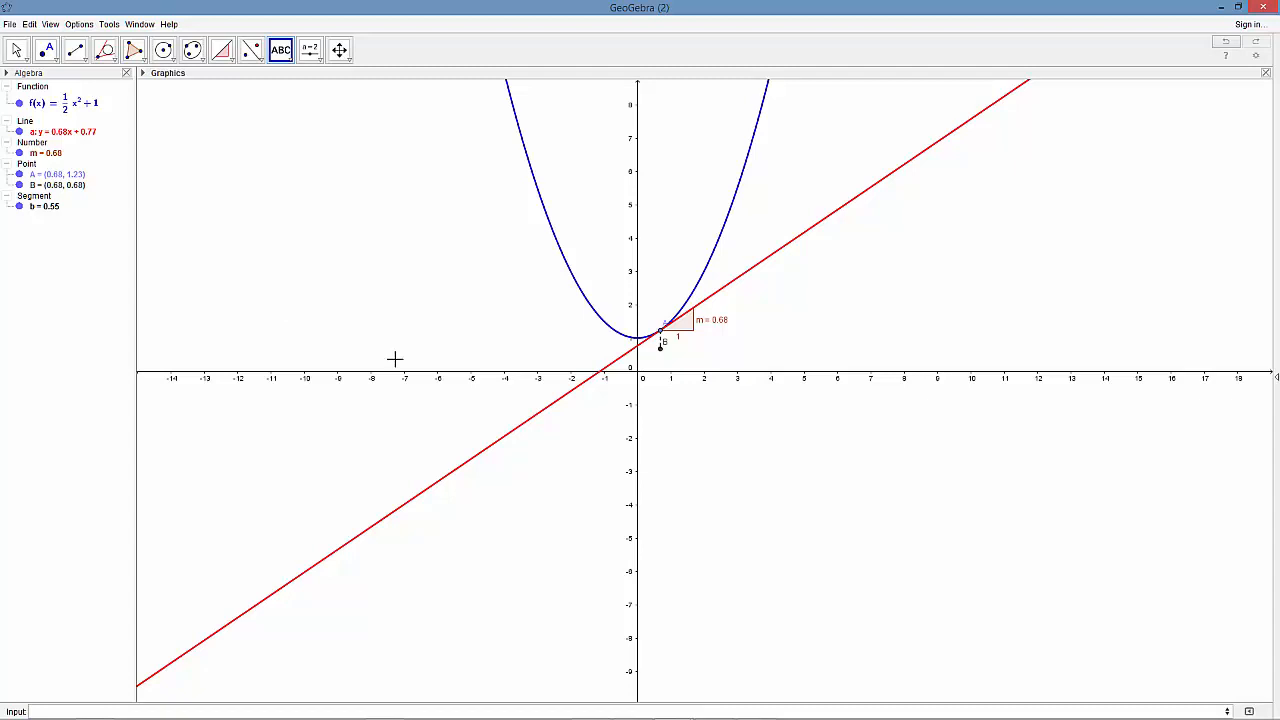
Find the Derivative command in the input help's list of all commands and paste it into the input line.
{"action": "left_click", "coordinate": [1250, 711]}
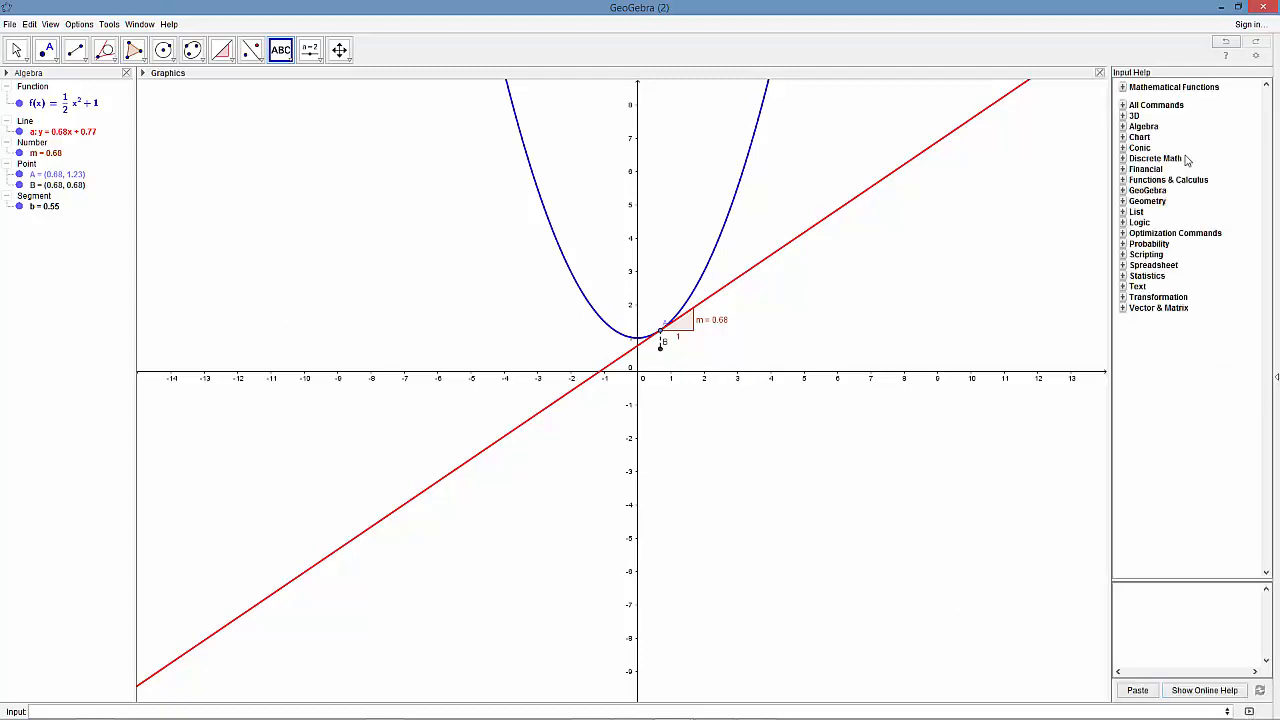
{"action": "left_click", "coordinate": [1122, 106]}
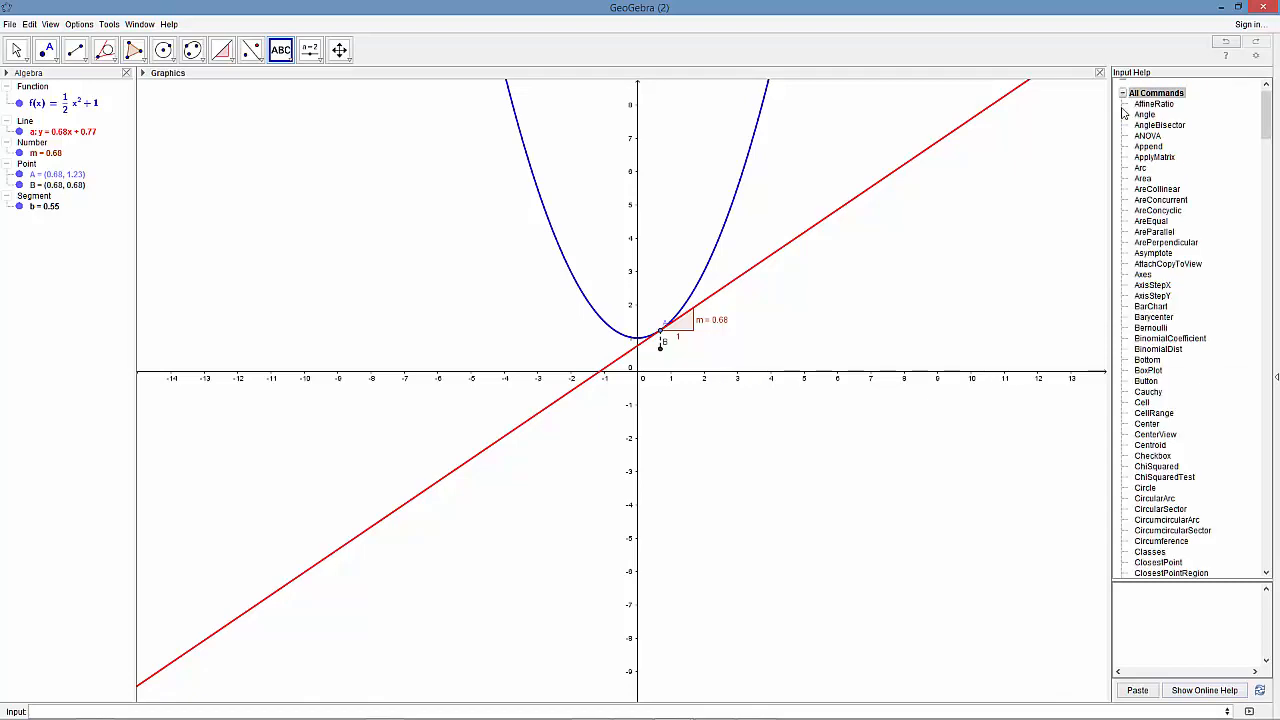
{"action": "left_click_drag", "start_coordinate": [1271, 119], "coordinate": [1270, 173]}
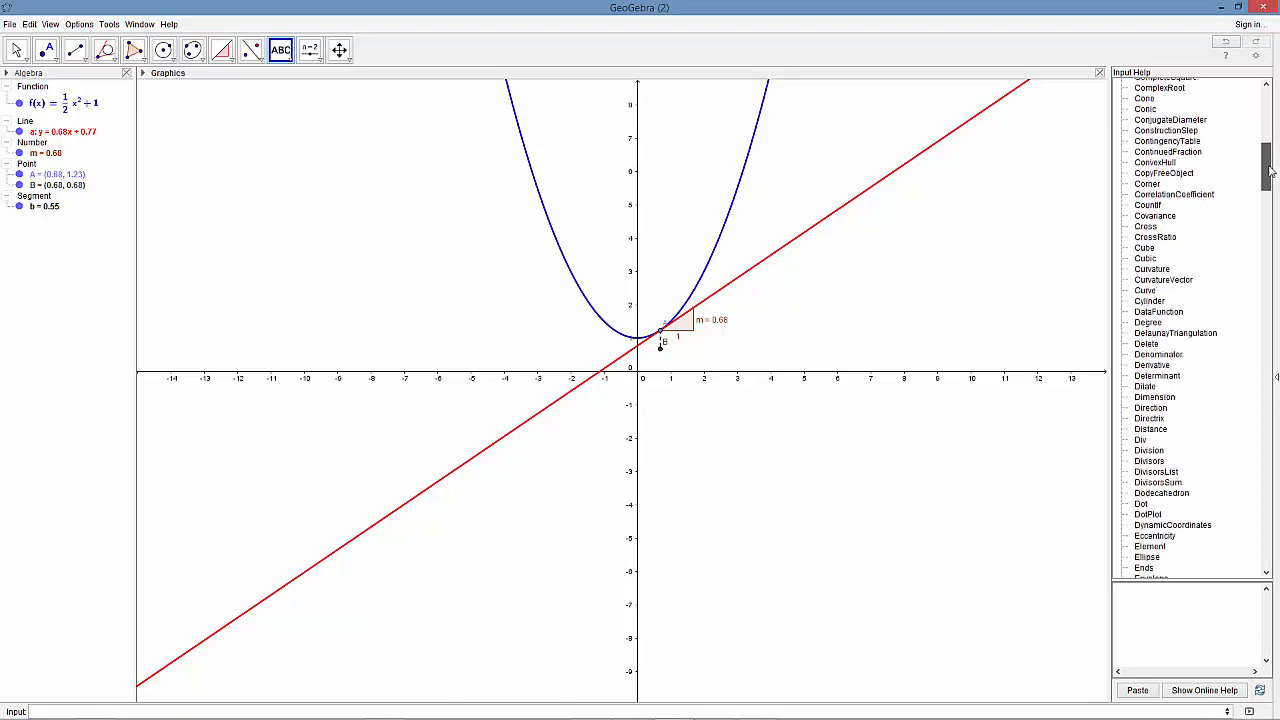
{"action": "left_click", "coordinate": [1153, 366]}
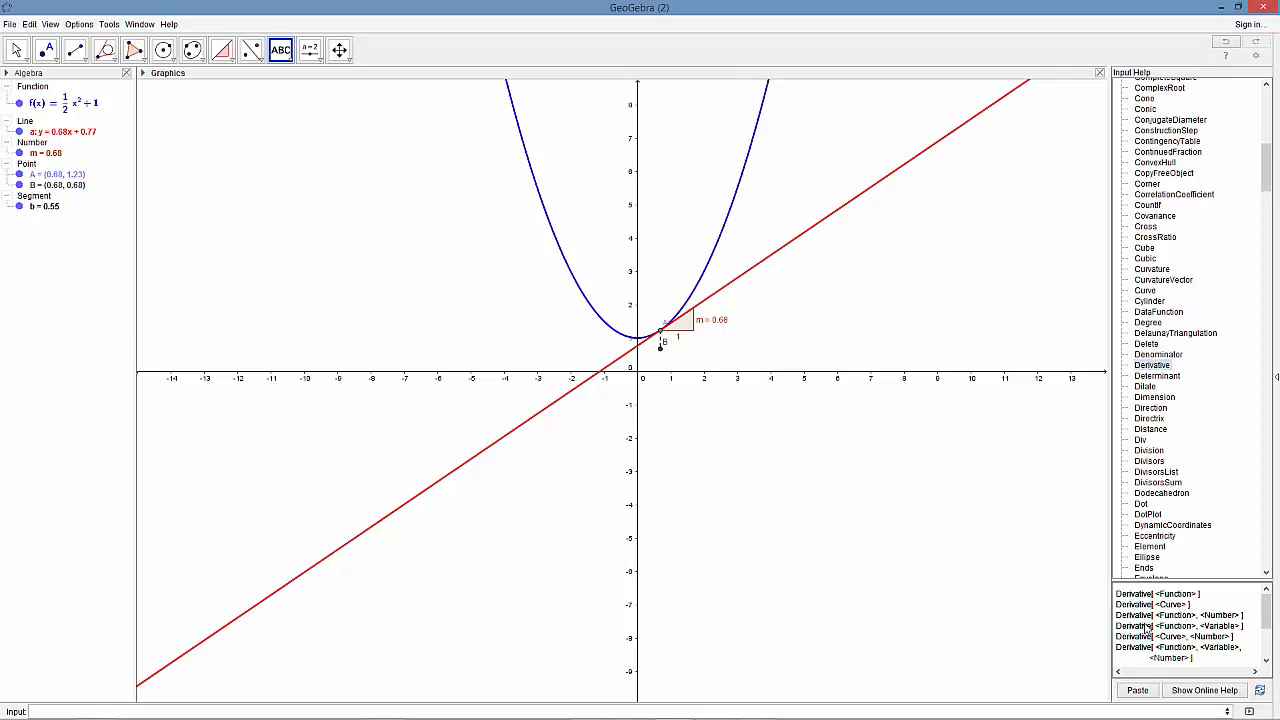
{"action": "left_click", "coordinate": [1136, 689]}
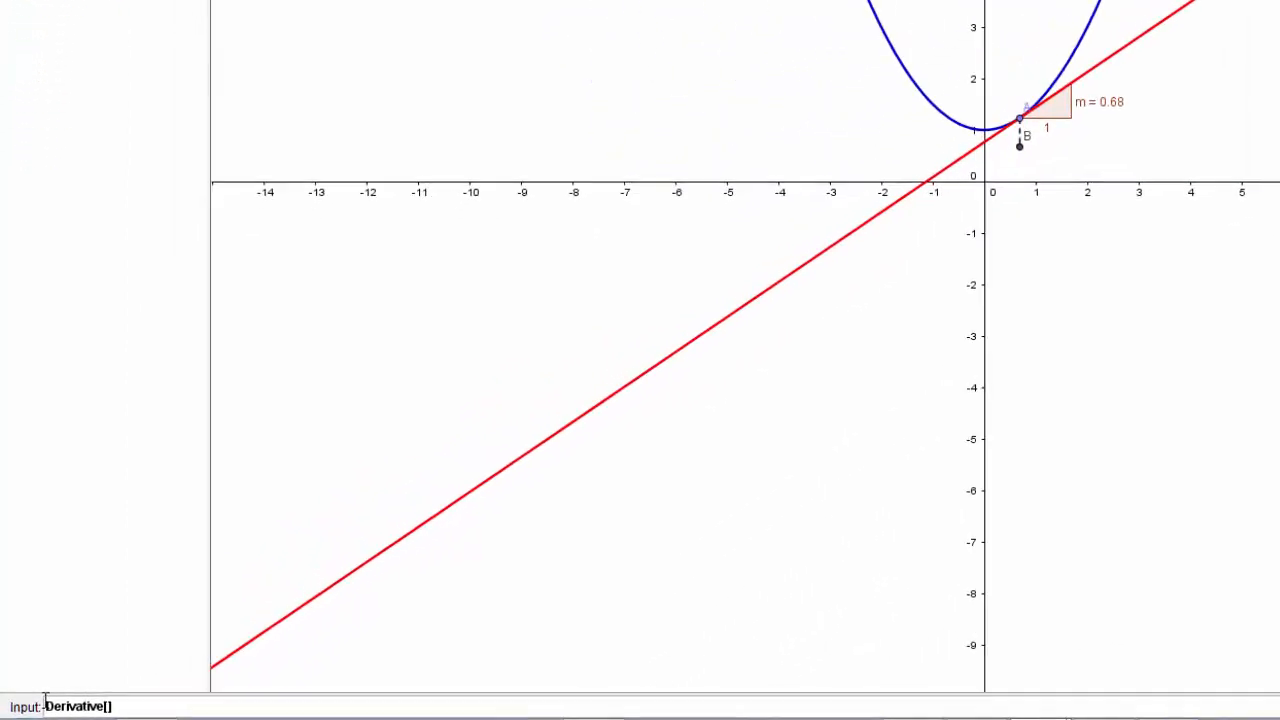
Complete the pasted command to define the function dd = Derivative[f].
{"action": "type", "text": "dd ="}
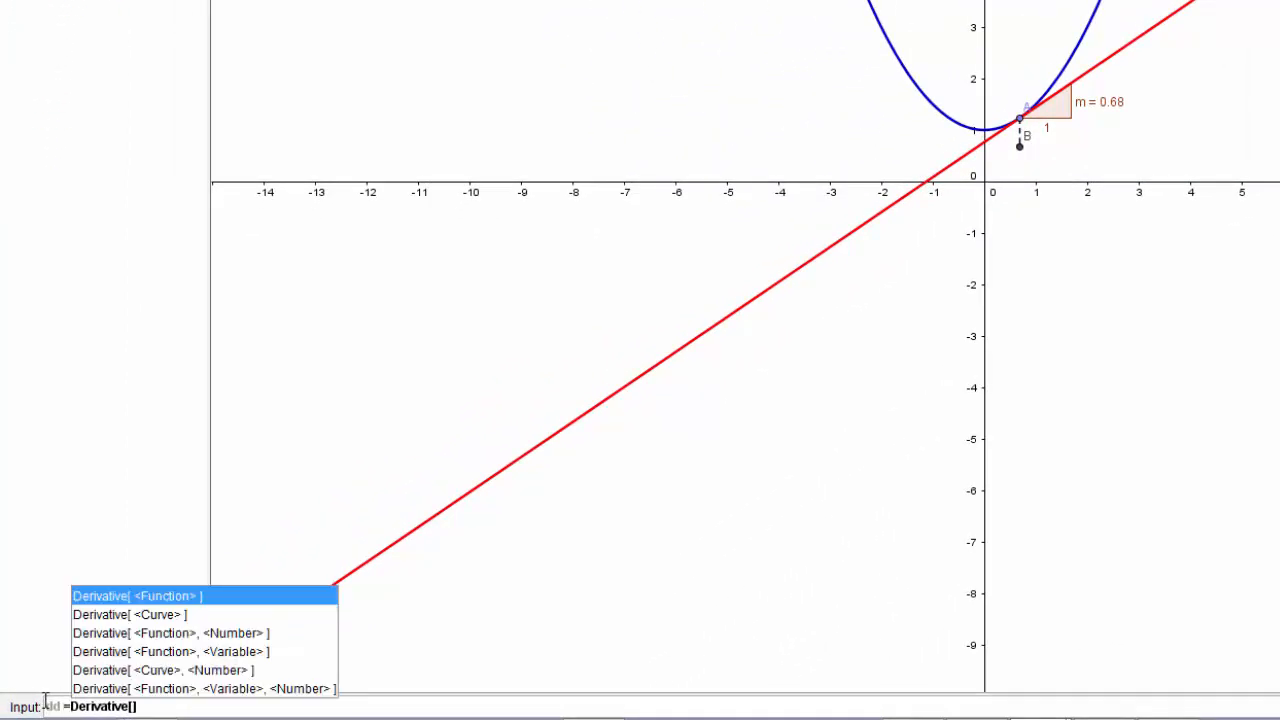
{"action": "key", "text": "Escape"}
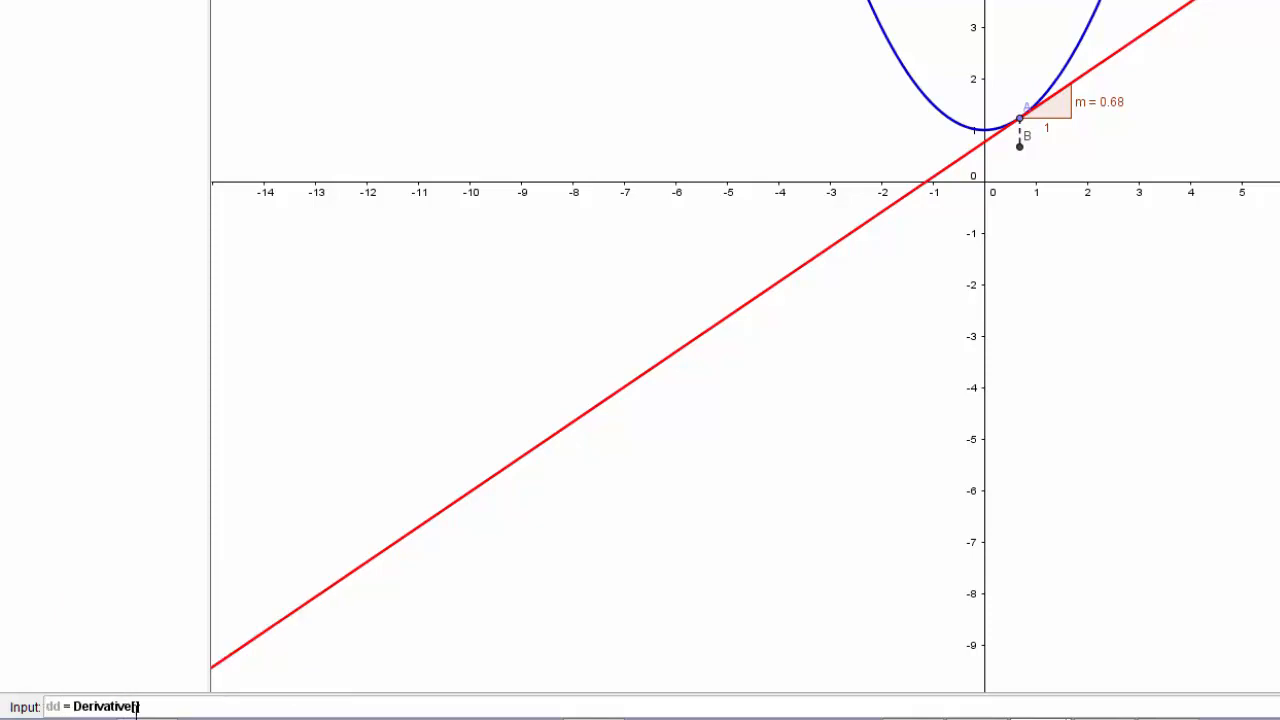
{"action": "type", "text": "(x)"}
{"action": "key", "text": "Return"}
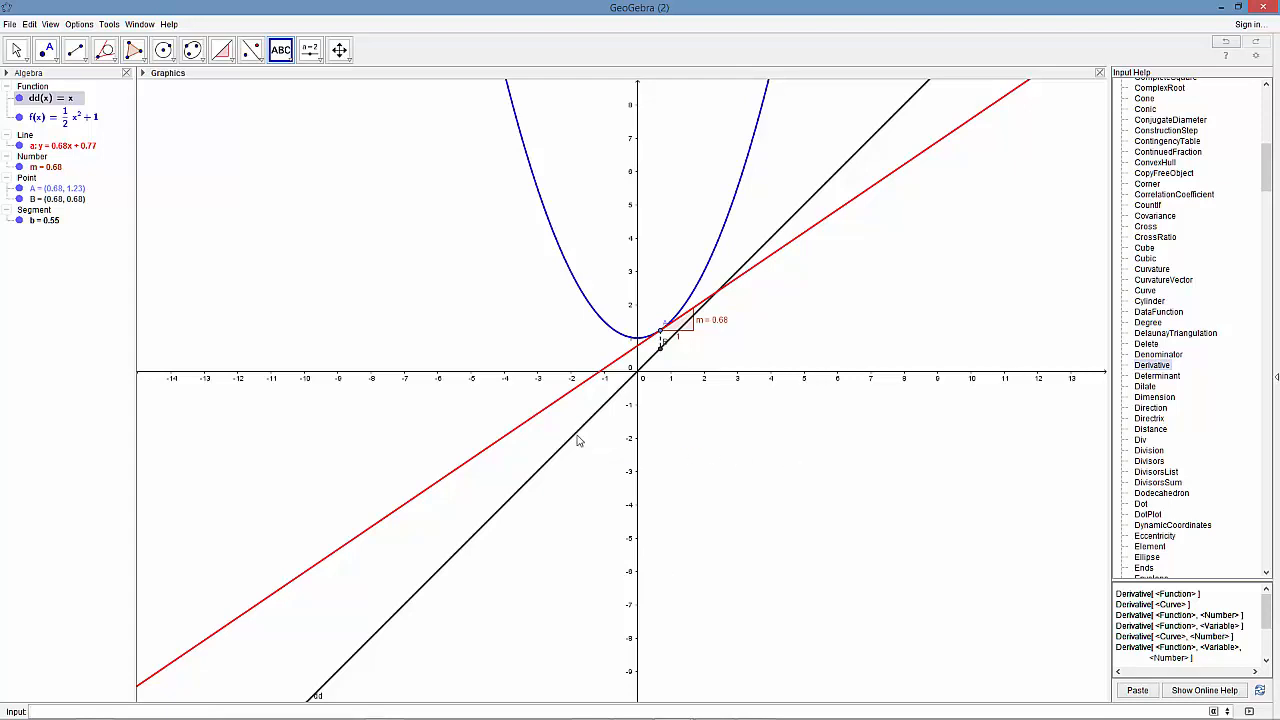
Hide the label of the derivative function dd and set its color to green (102, 153, 0).
{"action": "mouse_move", "coordinate": [576, 440]}
{"action": "right_click", "coordinate": [576, 440]}
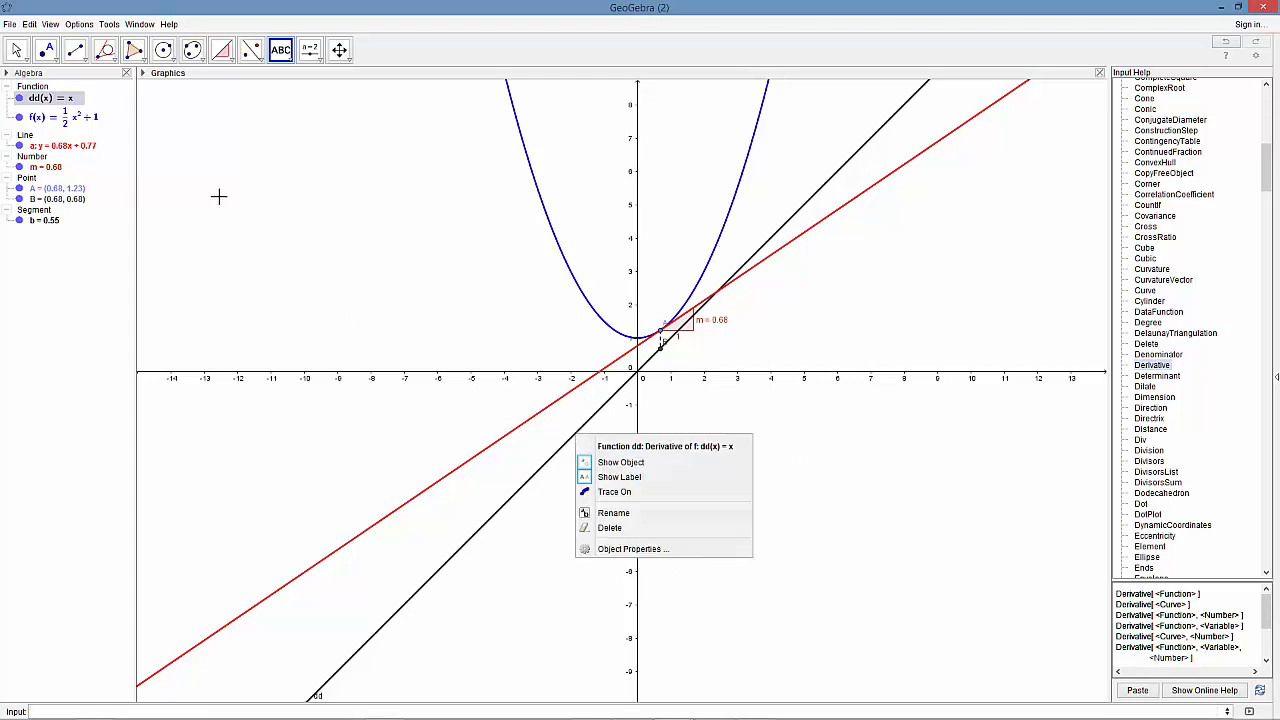
{"action": "mouse_move", "coordinate": [87, 148]}
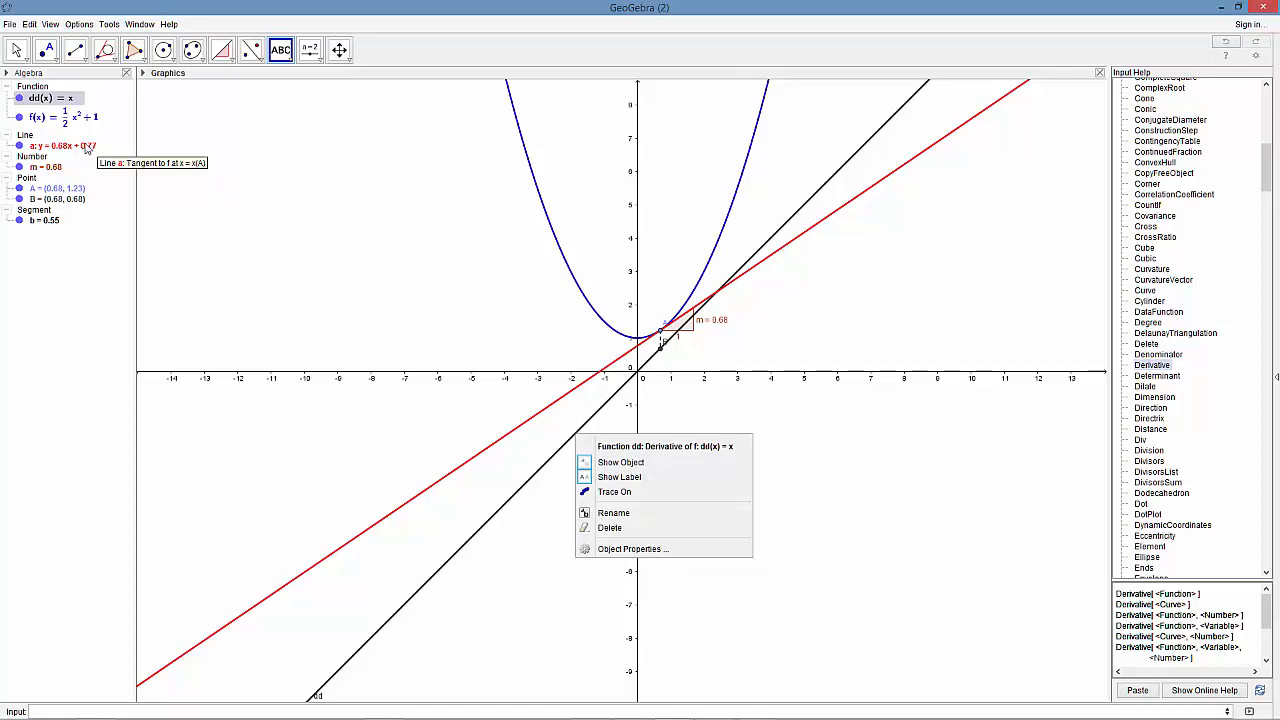
{"action": "mouse_move", "coordinate": [50, 106]}
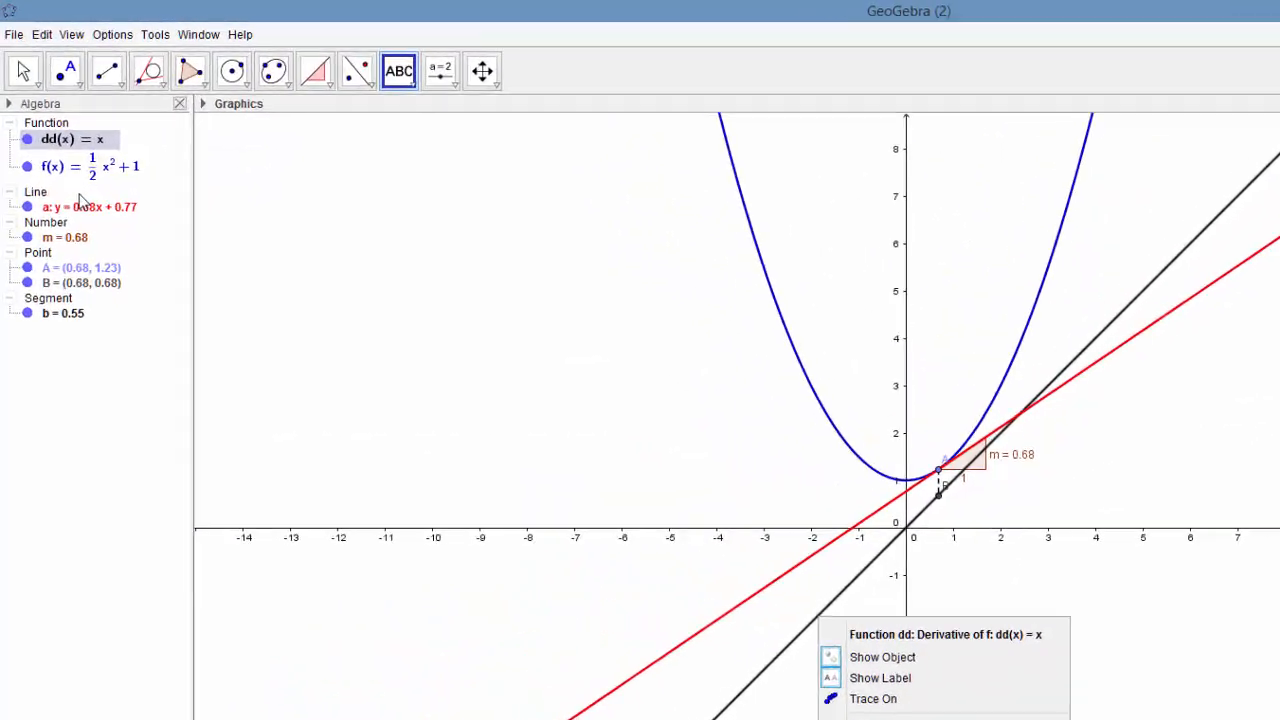
{"action": "mouse_move", "coordinate": [121, 172]}
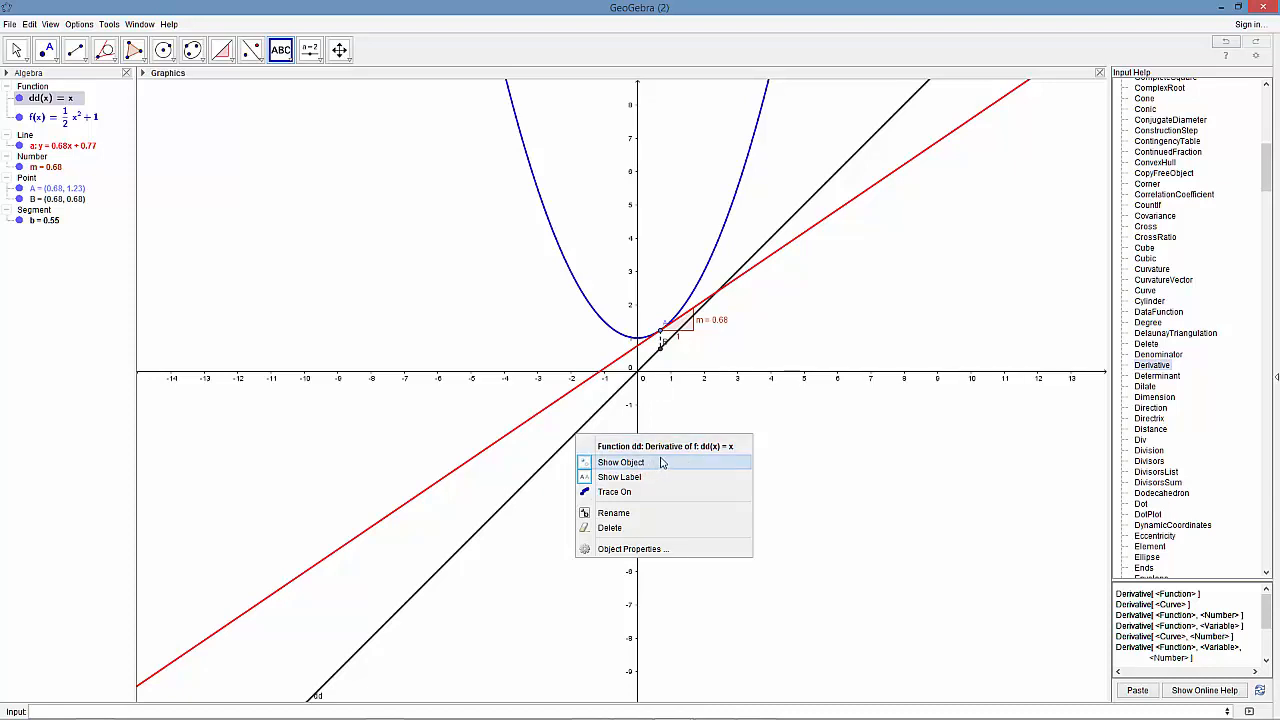
{"action": "left_click", "coordinate": [629, 549]}
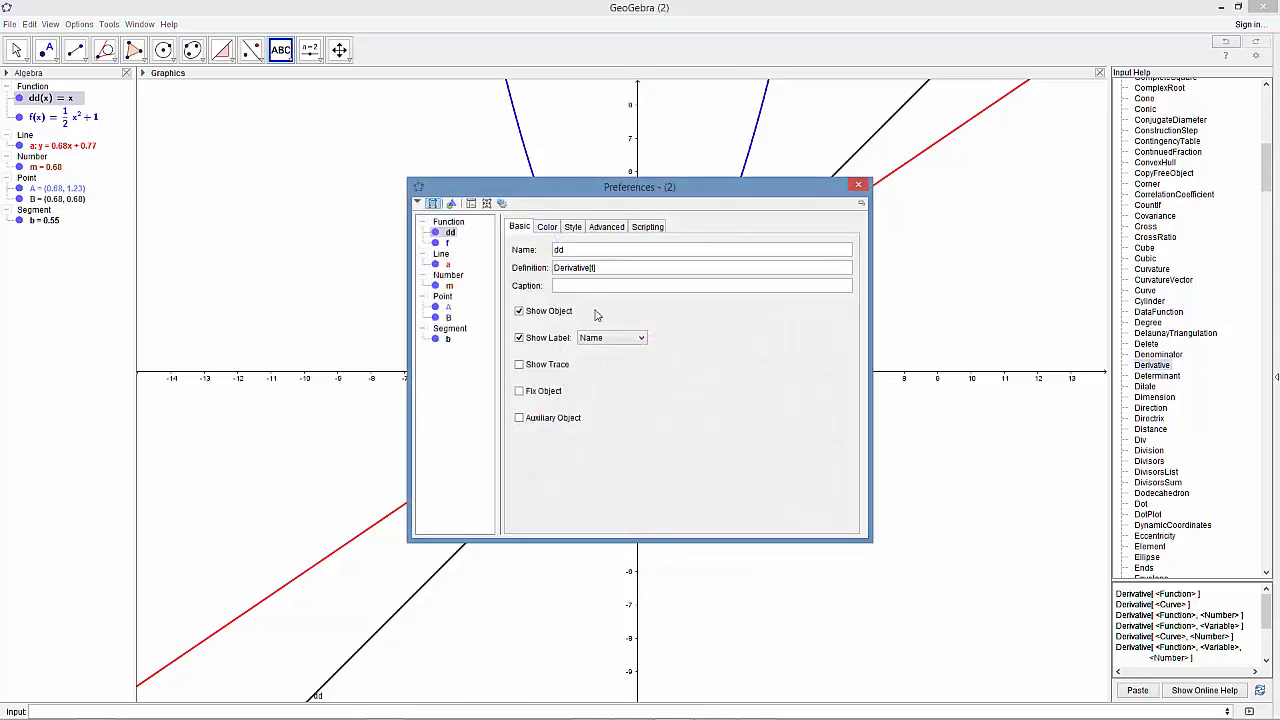
{"action": "left_click", "coordinate": [519, 339]}
{"action": "left_click", "coordinate": [548, 227]}
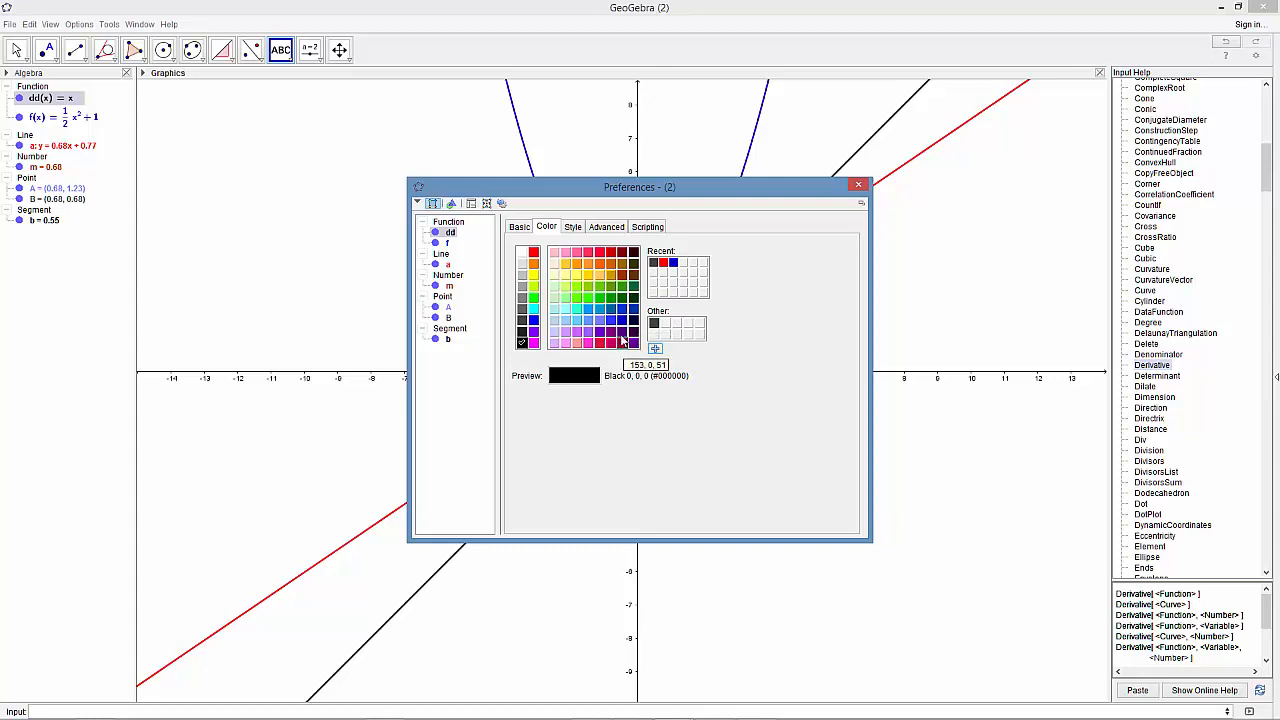
{"action": "left_click", "coordinate": [610, 289]}
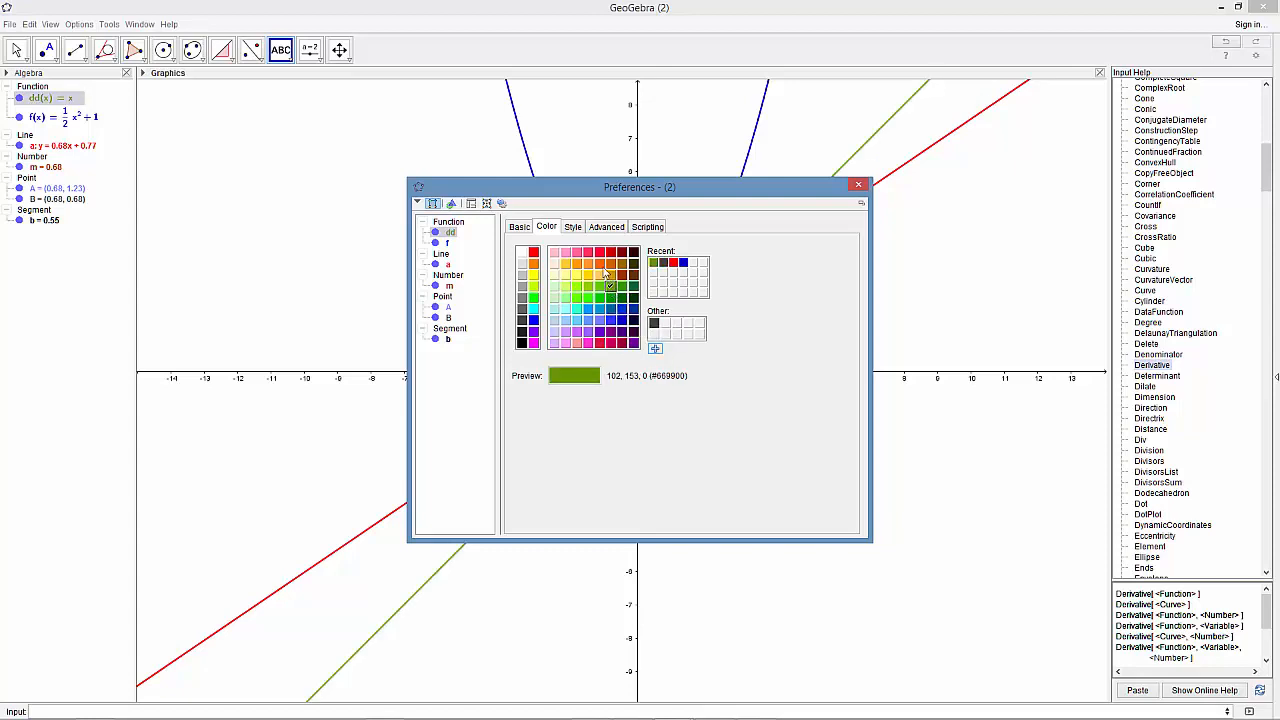
Set the derivative graph's line thickness to 5, close its properties and switch to the Move tool.
{"action": "left_click", "coordinate": [572, 227]}
{"action": "left_click_drag", "start_coordinate": [543, 268], "coordinate": [565, 266]}
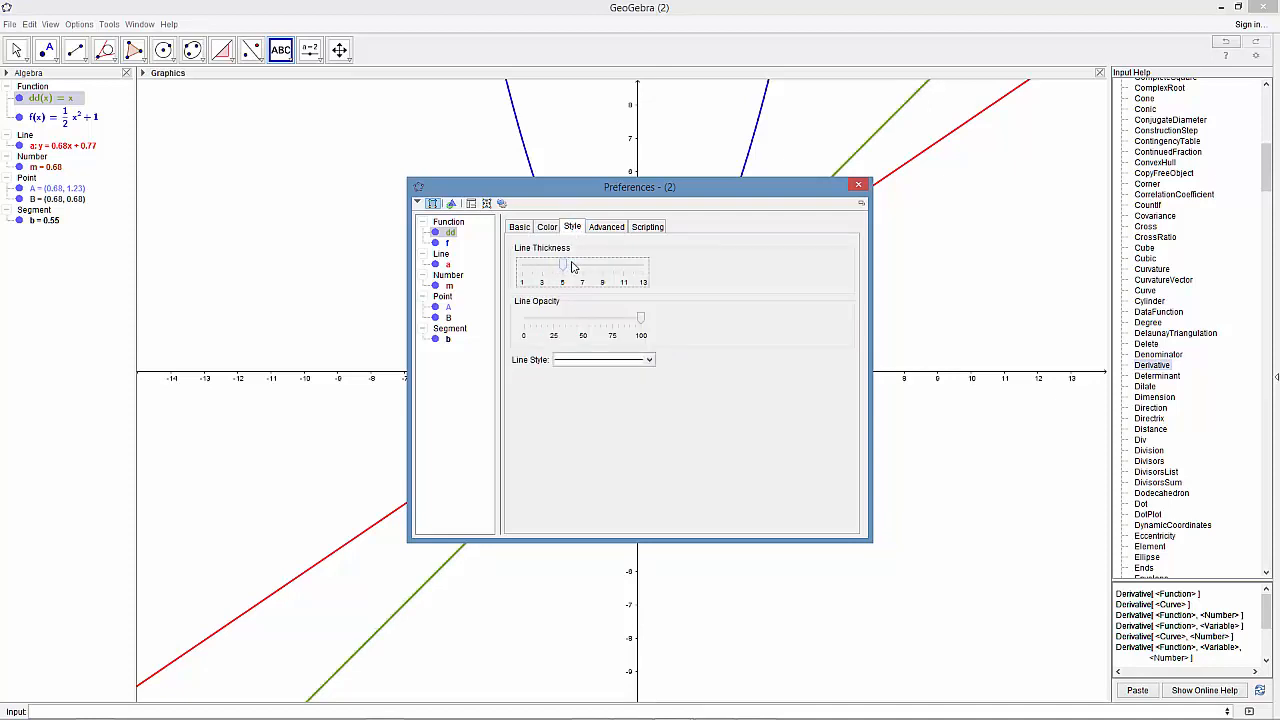
{"action": "left_click", "coordinate": [858, 185]}
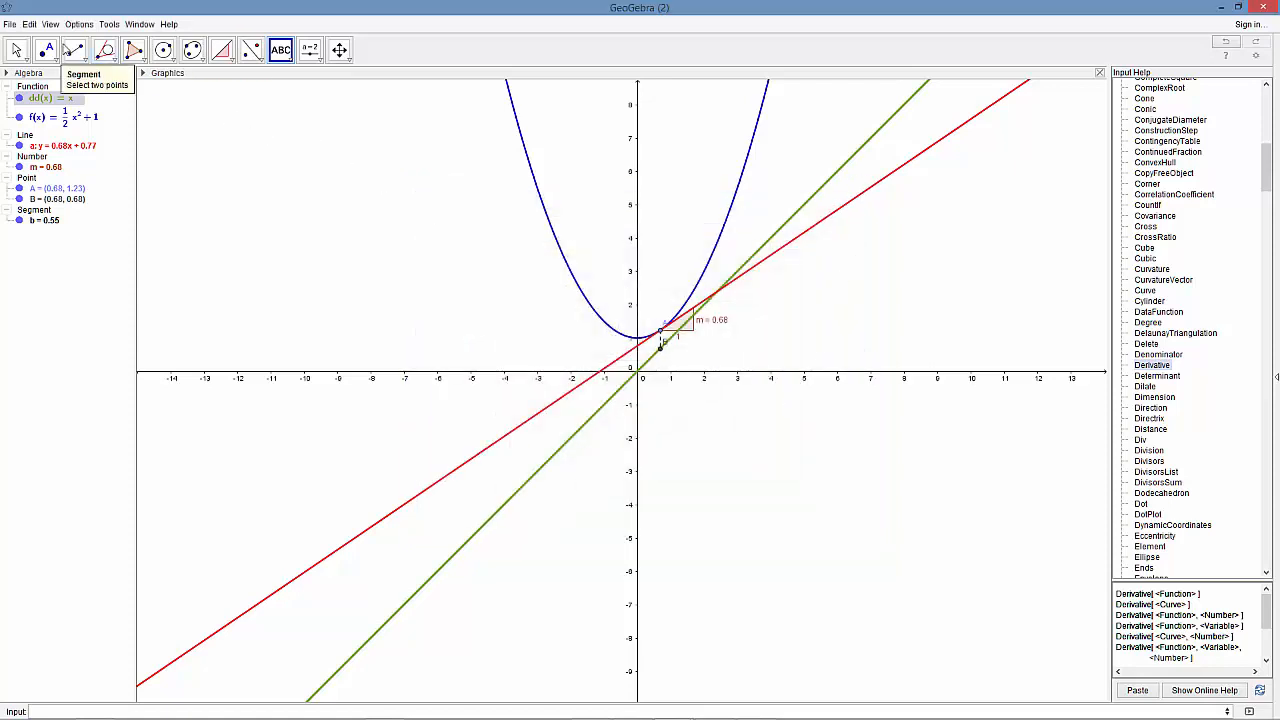
{"action": "left_click", "coordinate": [17, 51]}
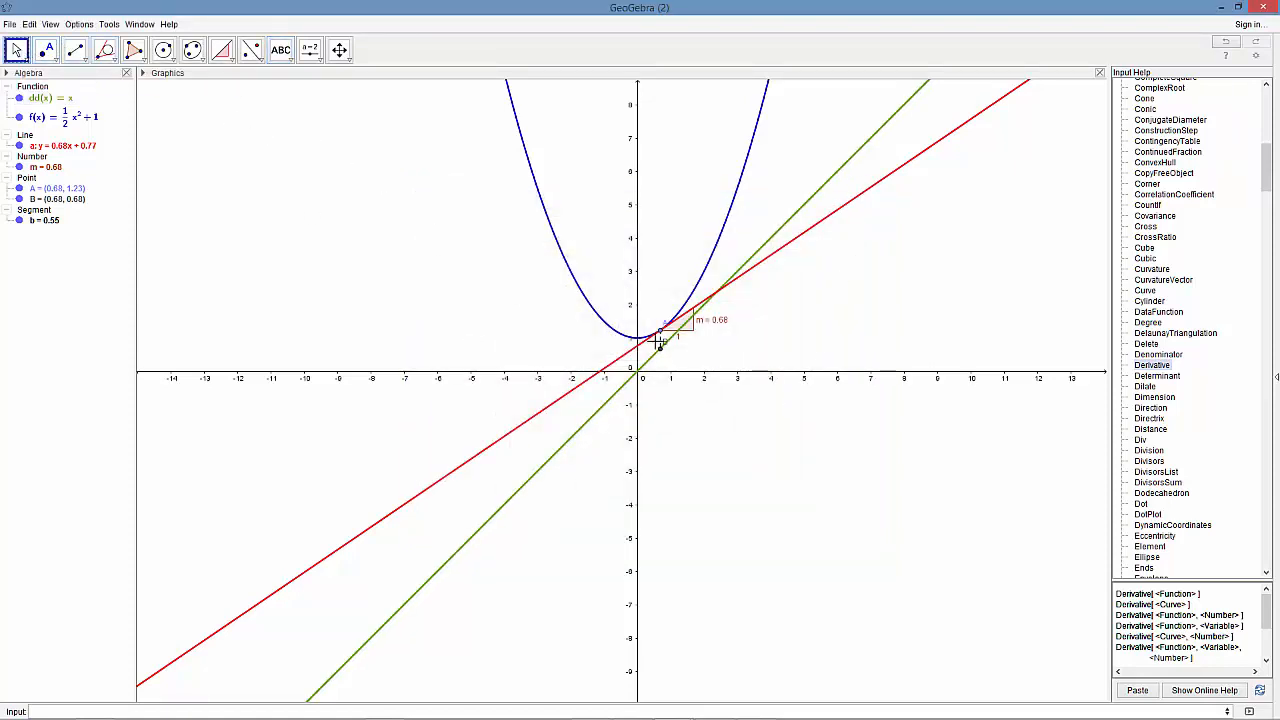
Move point A along the parabola and bring it to rest near the vertex so point B traces over the derivative graph.
{"action": "left_click_drag", "start_coordinate": [660, 331], "coordinate": [638, 284]}
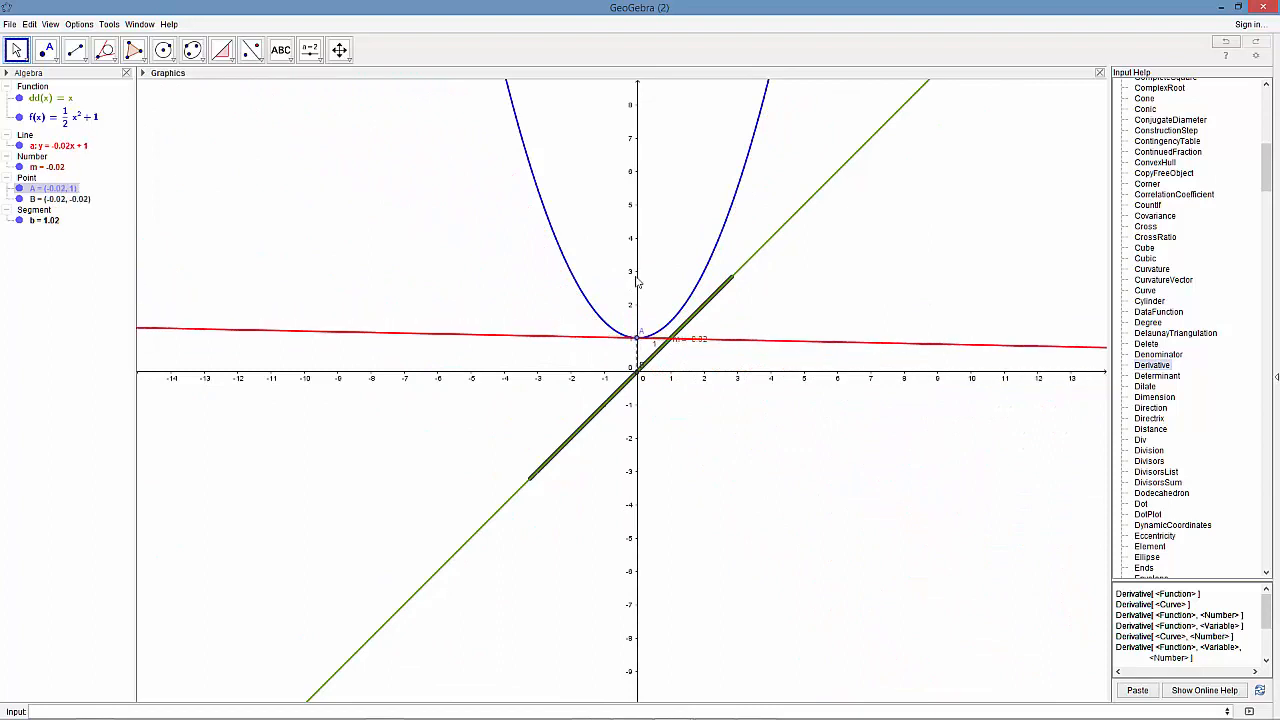
Add the text "The derivative is: " followed by the linked object dd in the empty area beside the parabola.
{"action": "left_click", "coordinate": [281, 50]}
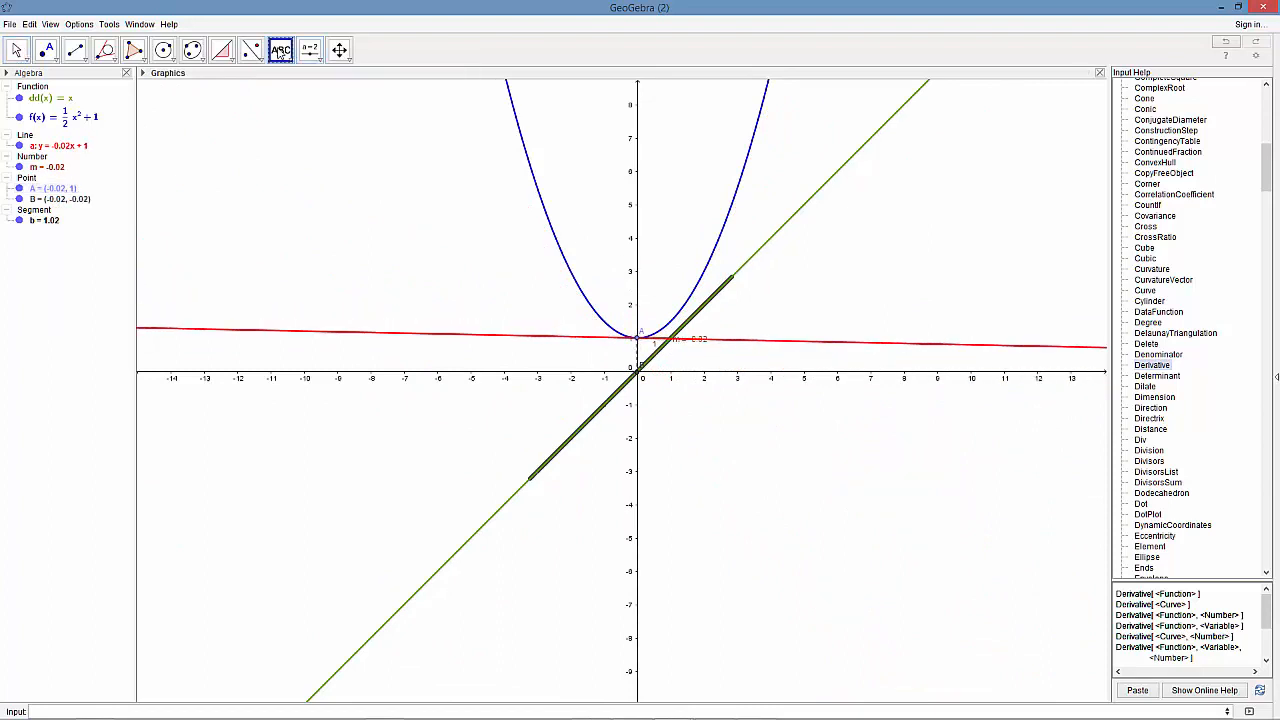
{"action": "left_click", "coordinate": [877, 232]}
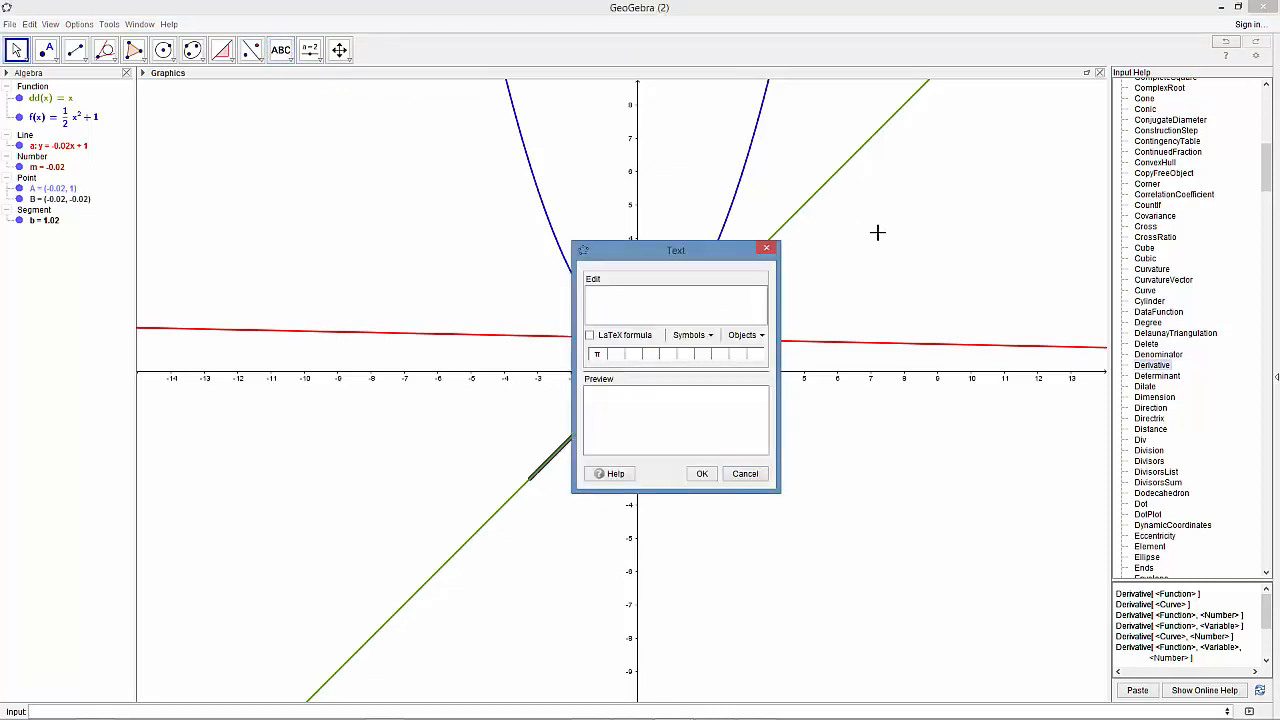
{"action": "type", "text": "The "}
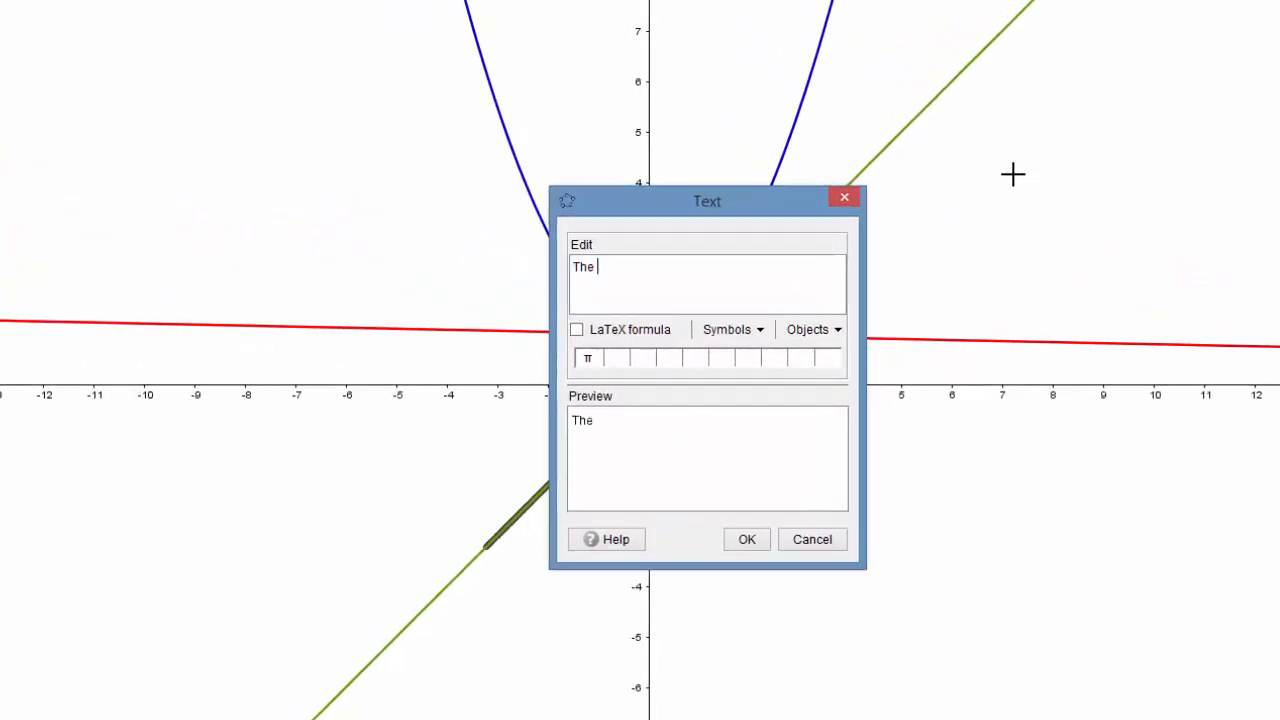
{"action": "type", "text": "derivatis"}
{"action": "key", "text": "BackSpace"}
{"action": "type", "text": "ve is:"}
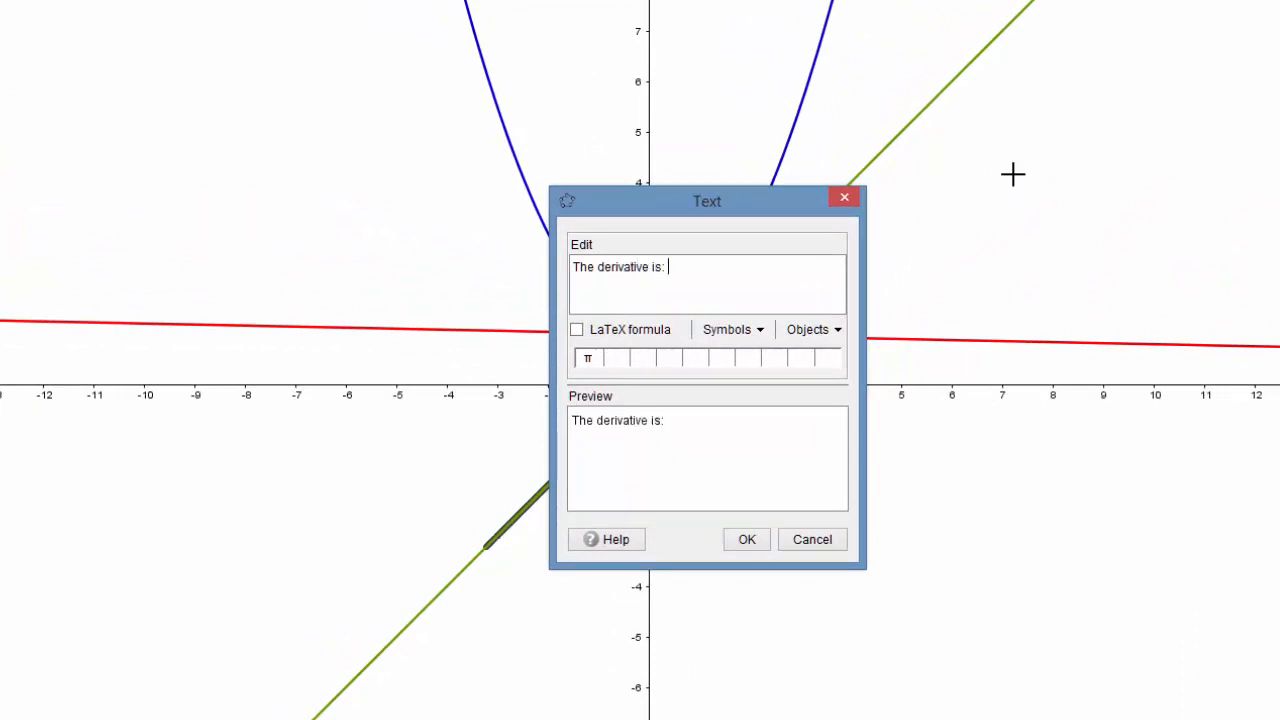
{"action": "left_click", "coordinate": [834, 340]}
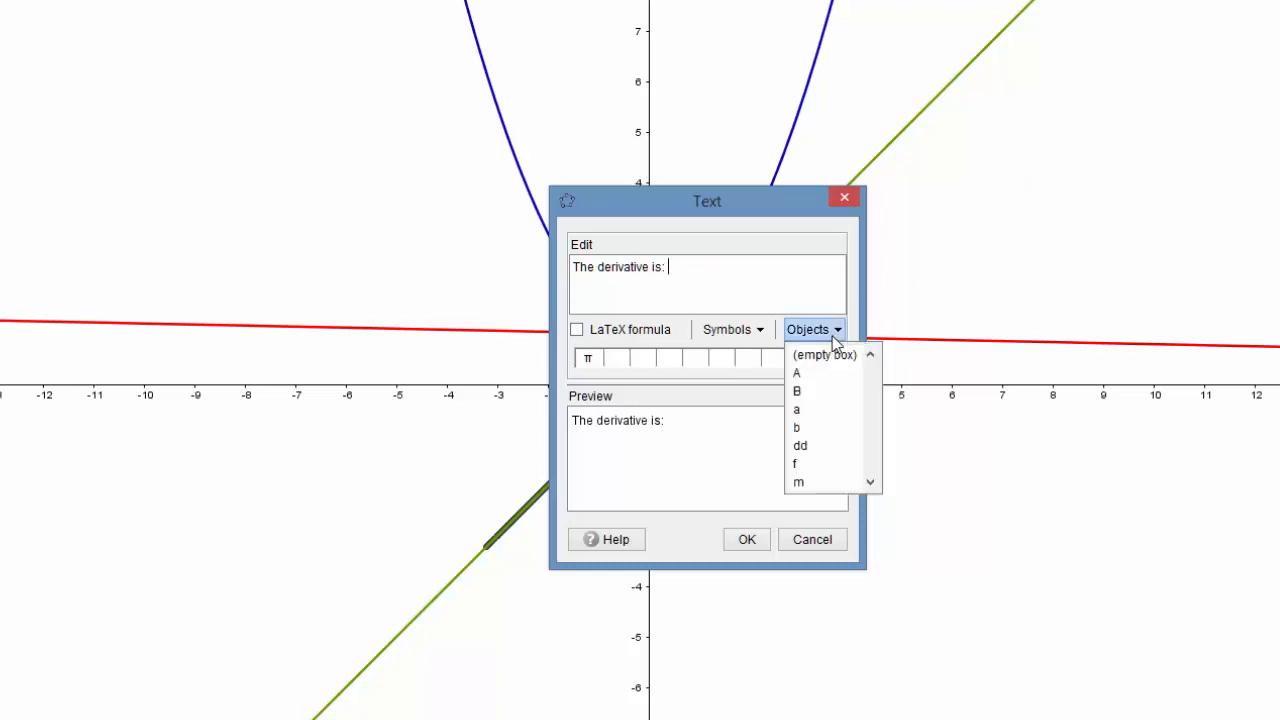
{"action": "left_click", "coordinate": [801, 446]}
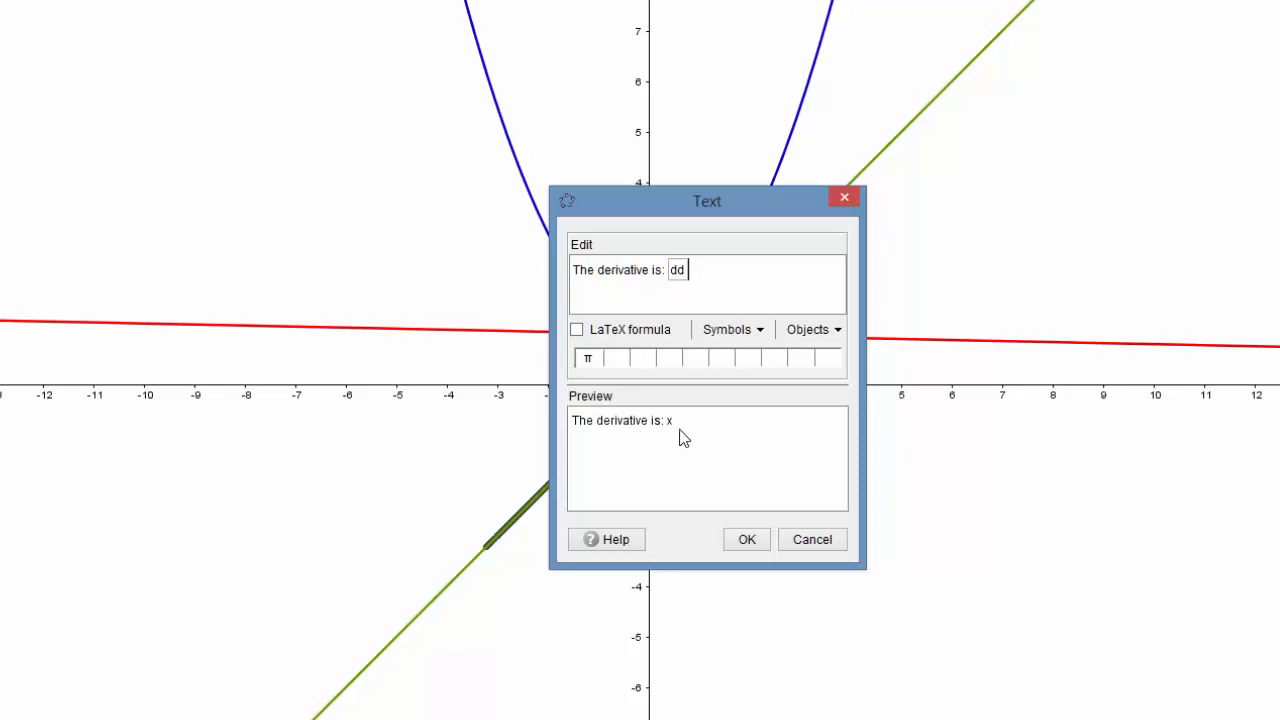
{"action": "left_click", "coordinate": [747, 541]}
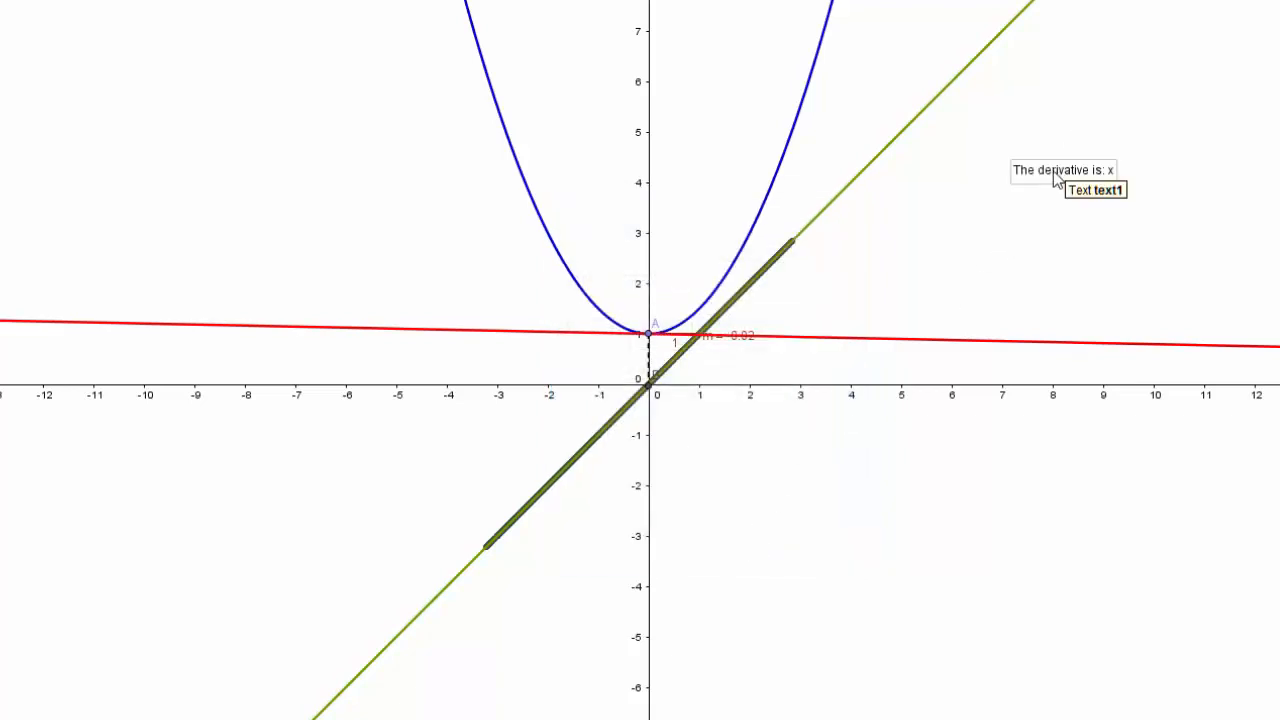
Format the derivative text as medium size and bold, and move it a little lower in the graphics view.
{"action": "right_click", "coordinate": [1053, 172]}
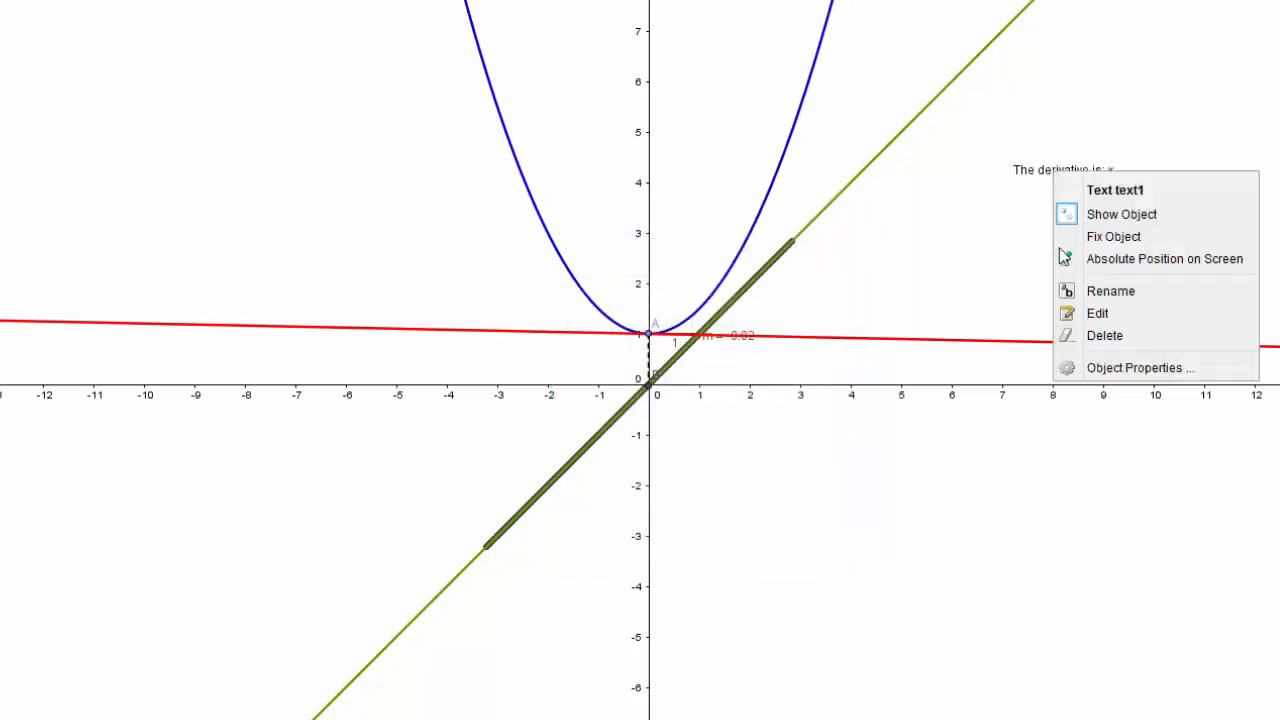
{"action": "left_click", "coordinate": [1095, 368]}
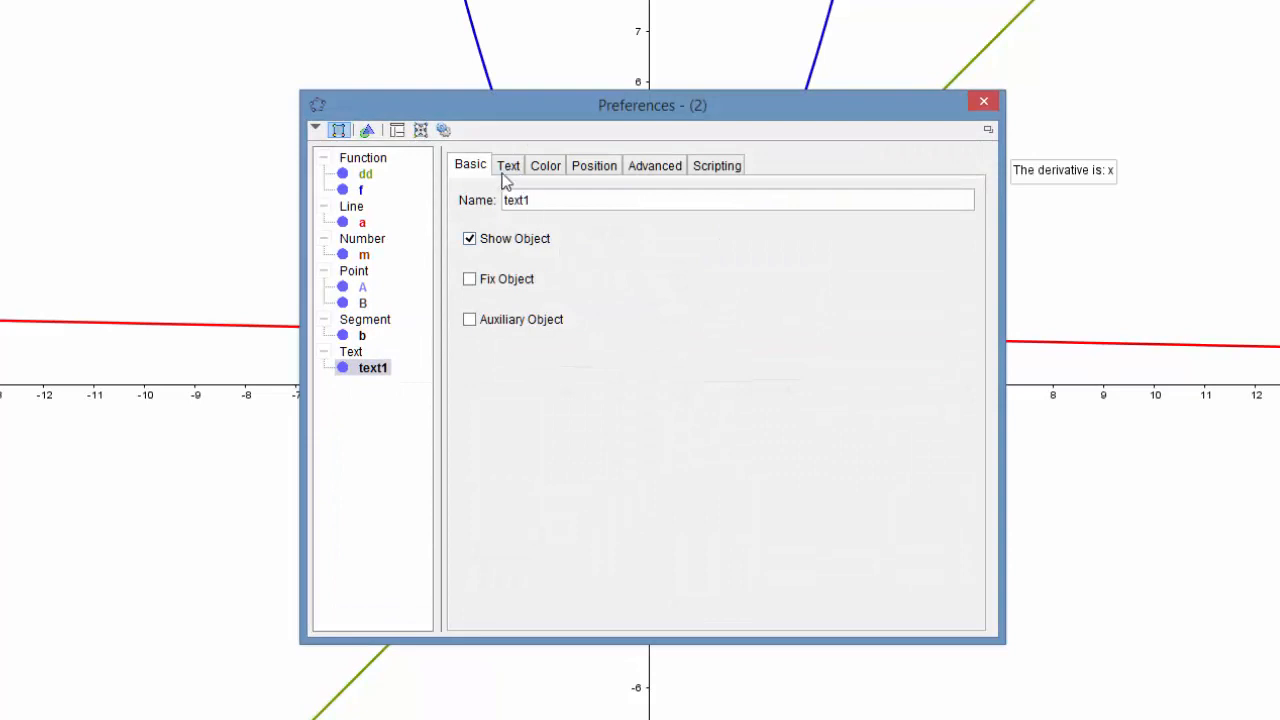
{"action": "left_click", "coordinate": [507, 168]}
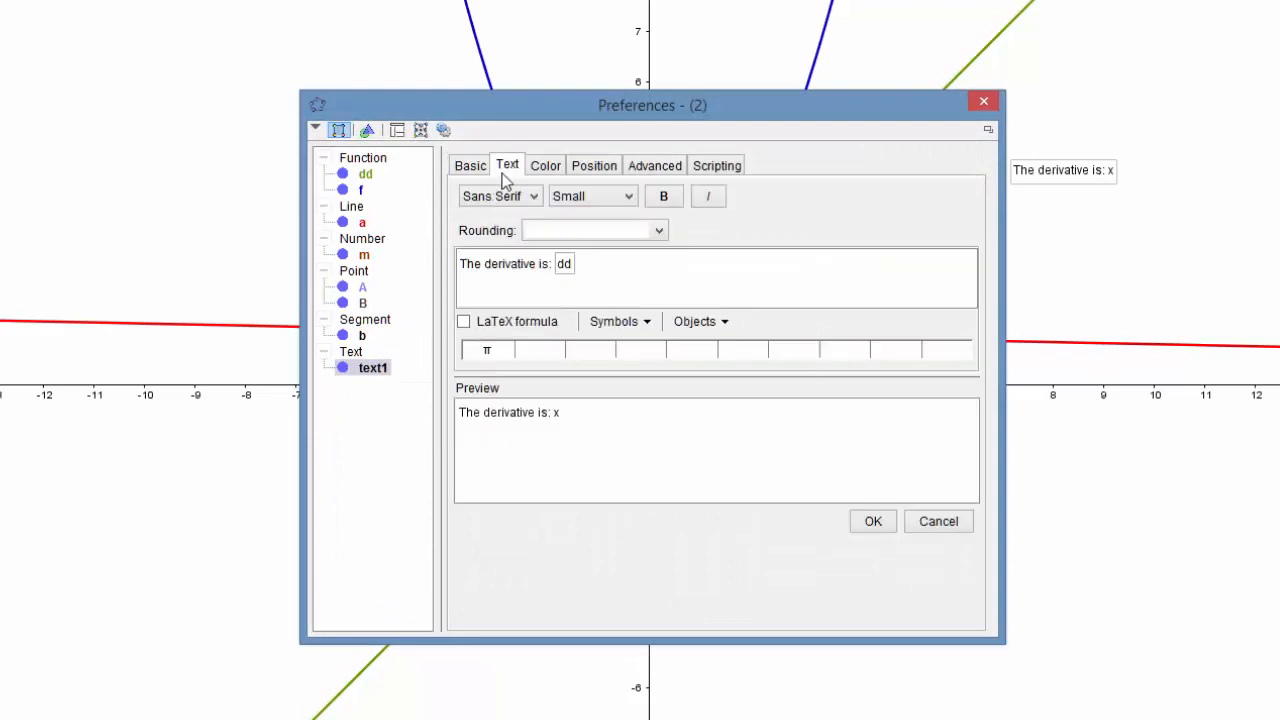
{"action": "left_click", "coordinate": [628, 198]}
{"action": "left_click", "coordinate": [590, 272]}
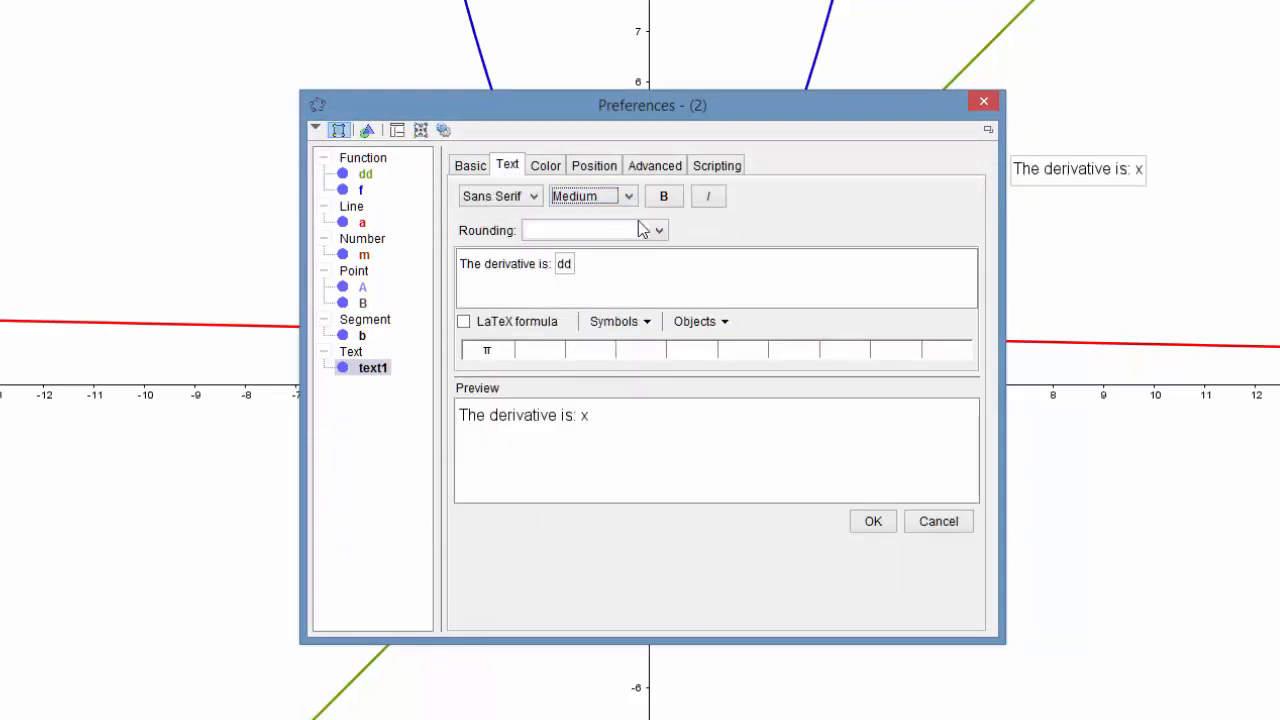
{"action": "left_click", "coordinate": [664, 198]}
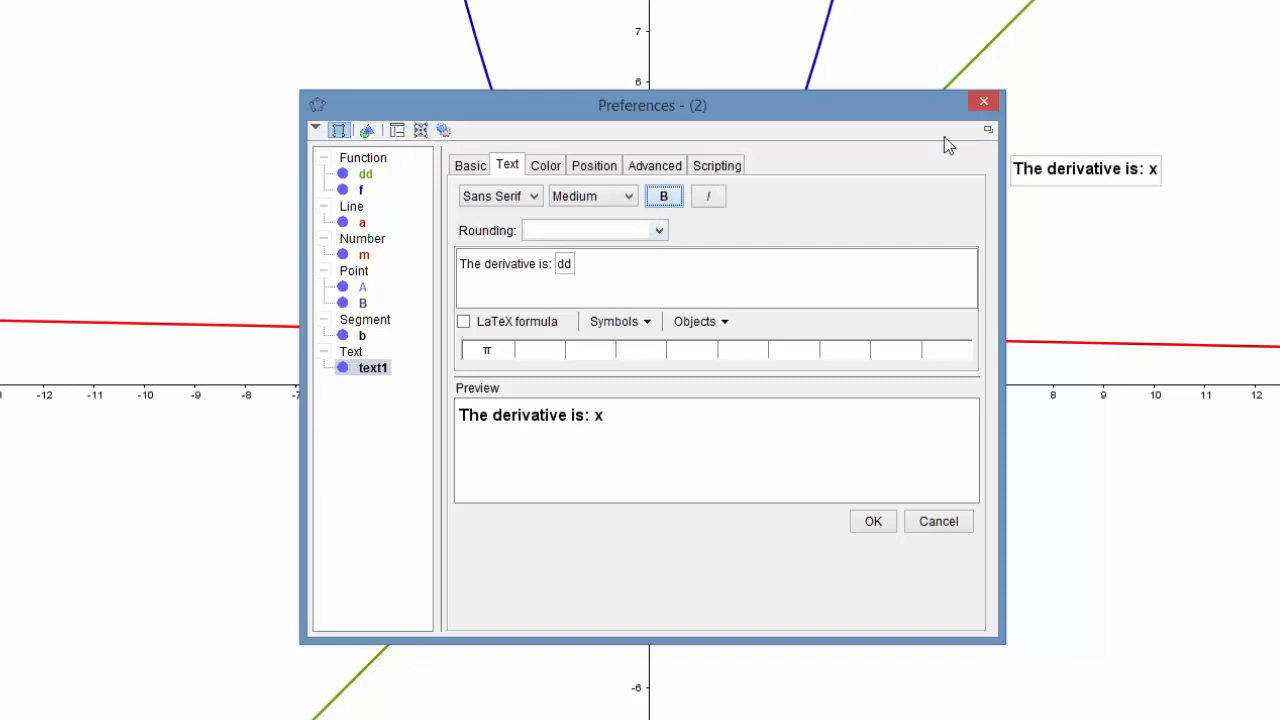
{"action": "left_click", "coordinate": [984, 102]}
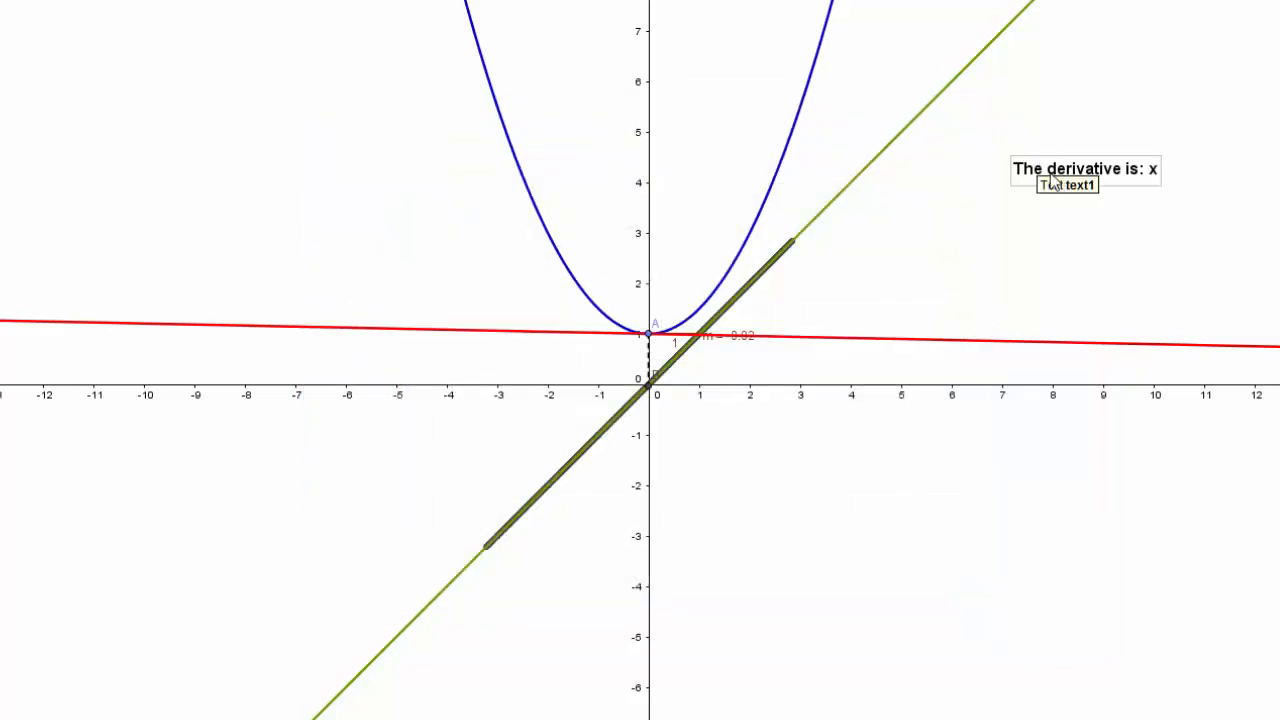
{"action": "left_click_drag", "start_coordinate": [1043, 176], "coordinate": [1050, 247]}
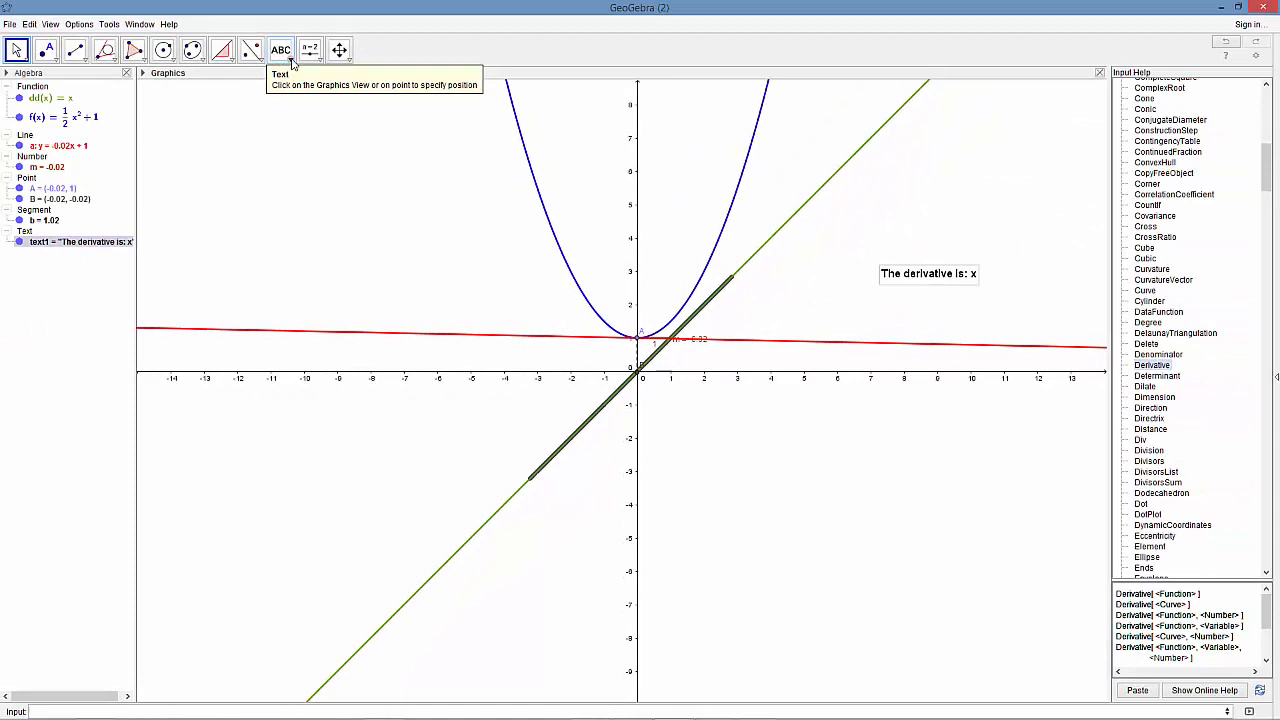
Start a show/hide check box just above the derivative text and caption it "Show Derivative".
{"action": "left_click", "coordinate": [291, 62]}
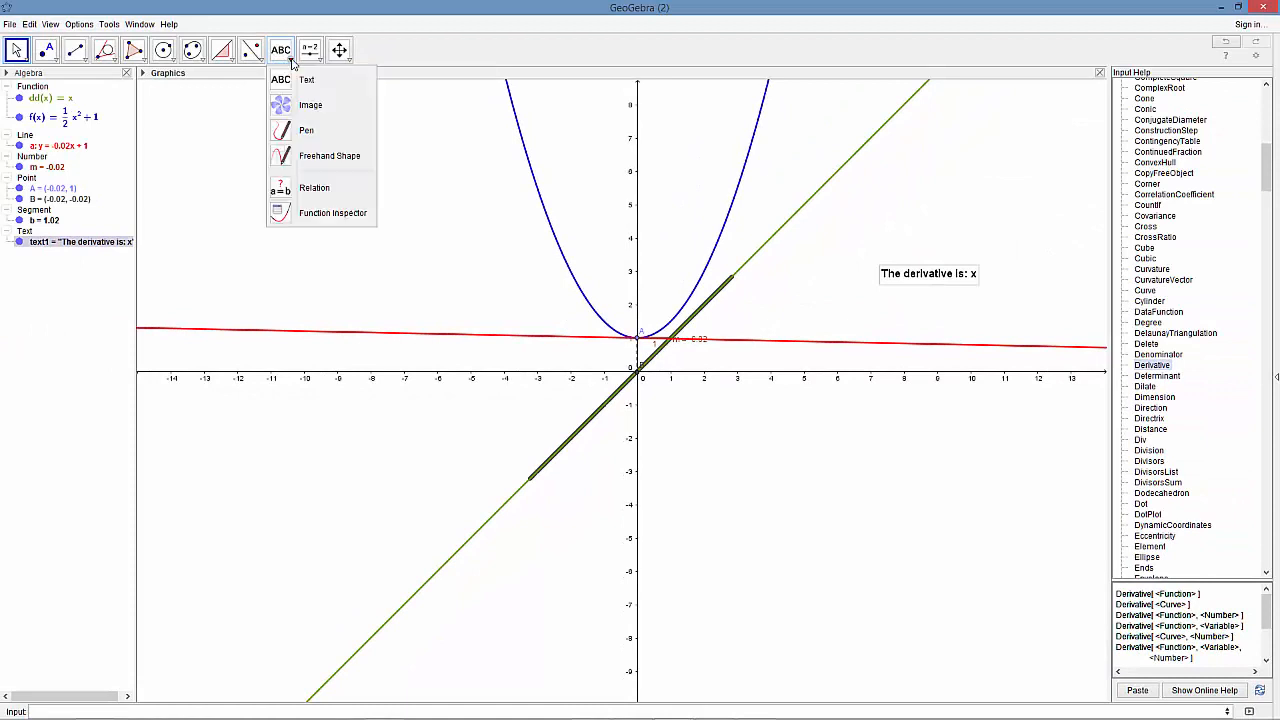
{"action": "left_click", "coordinate": [318, 62]}
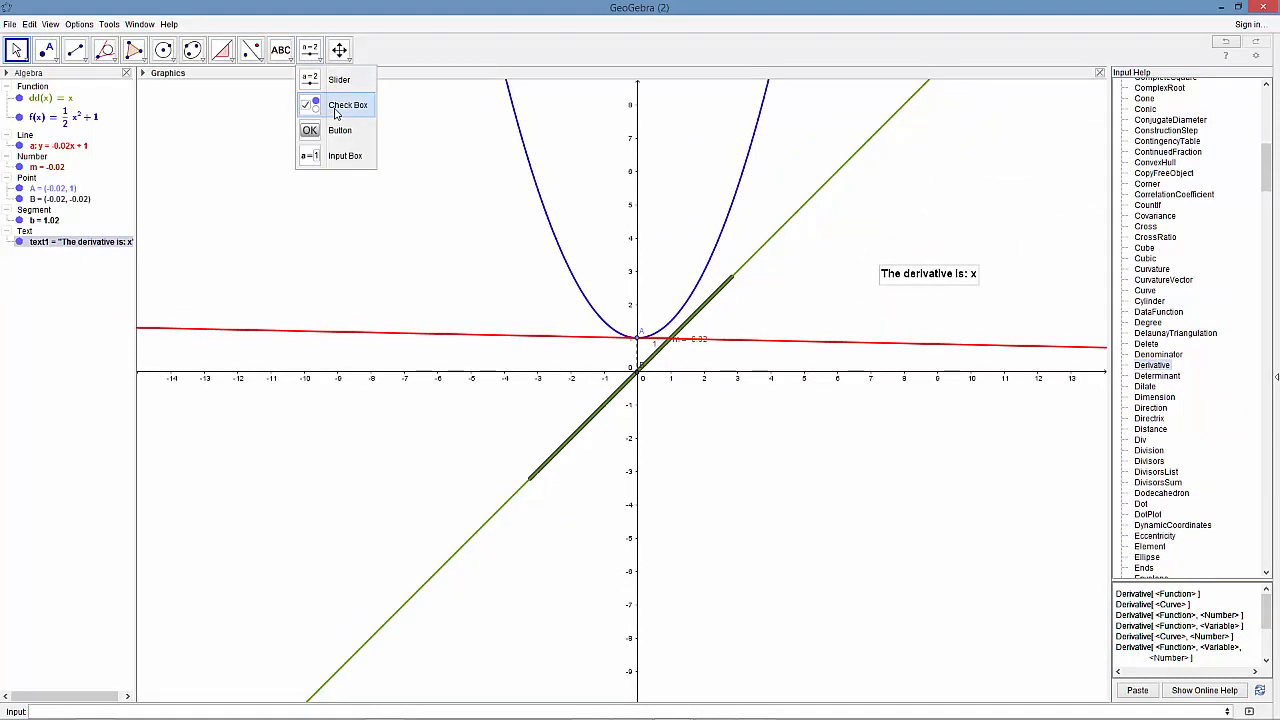
{"action": "left_click", "coordinate": [336, 114]}
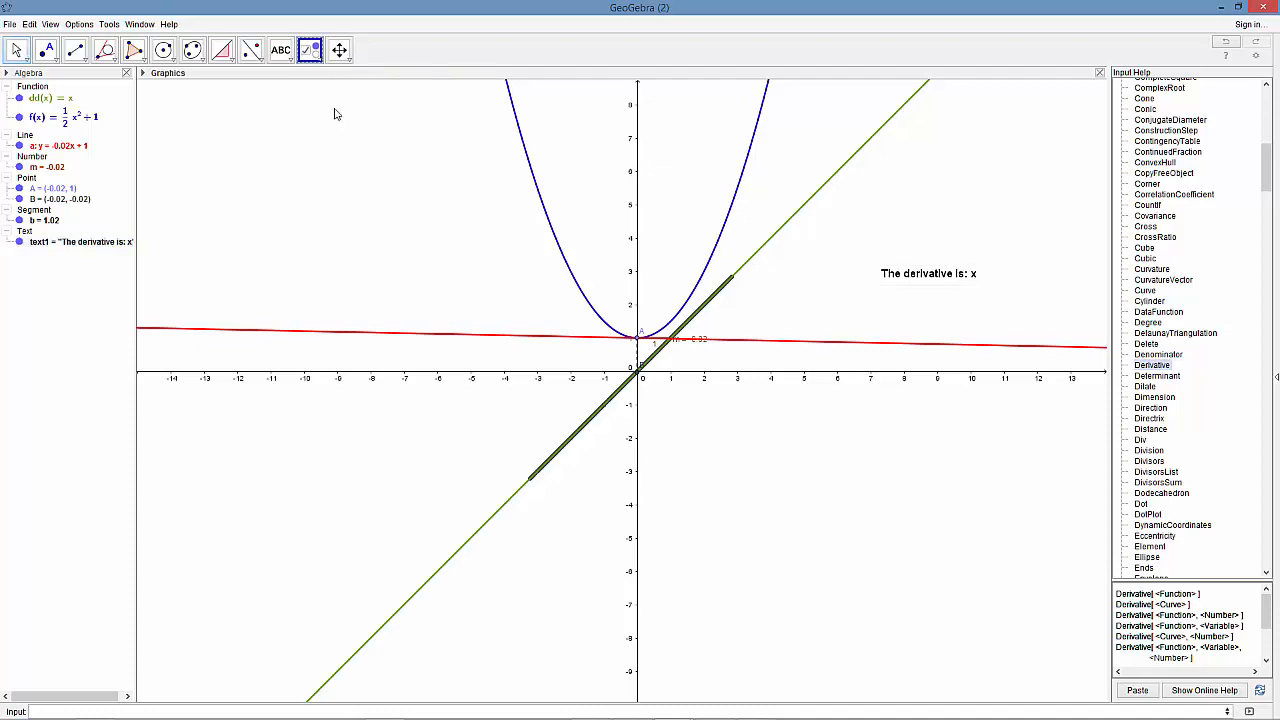
{"action": "left_click", "coordinate": [883, 248]}
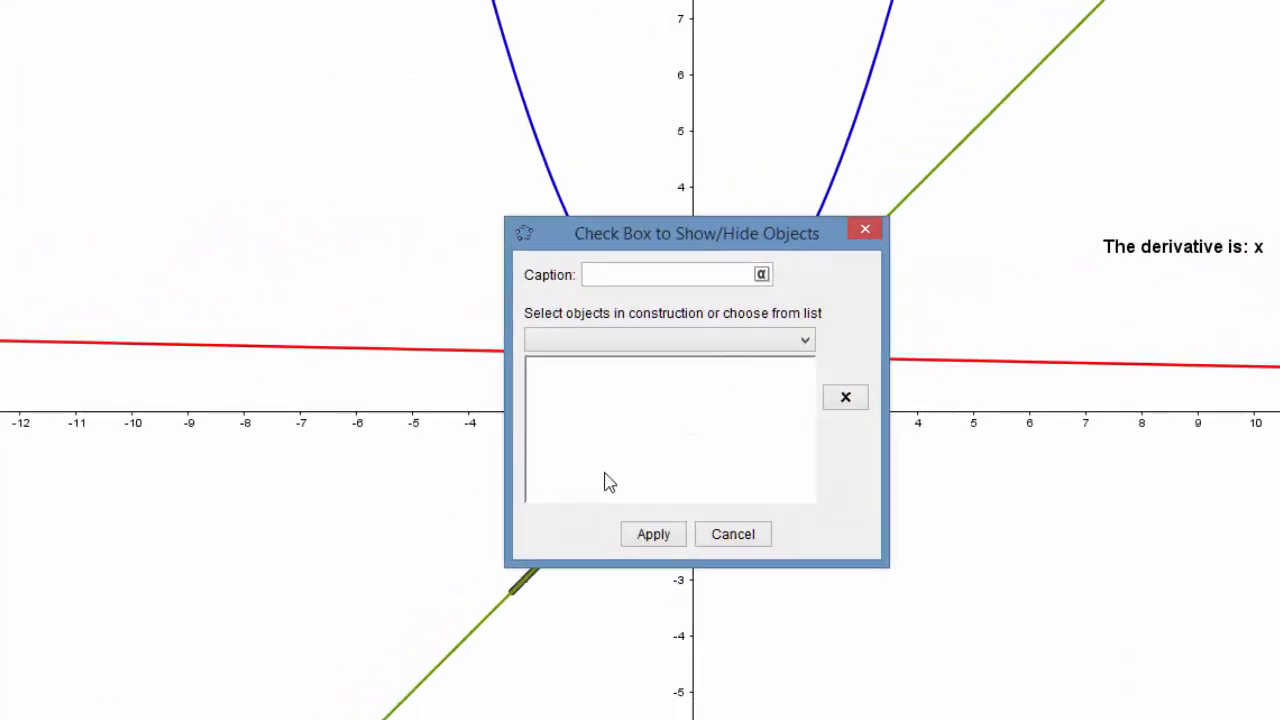
{"action": "type", "text": "S"}
{"action": "type", "text": "how Derivat"}
{"action": "type", "text": "ive"}
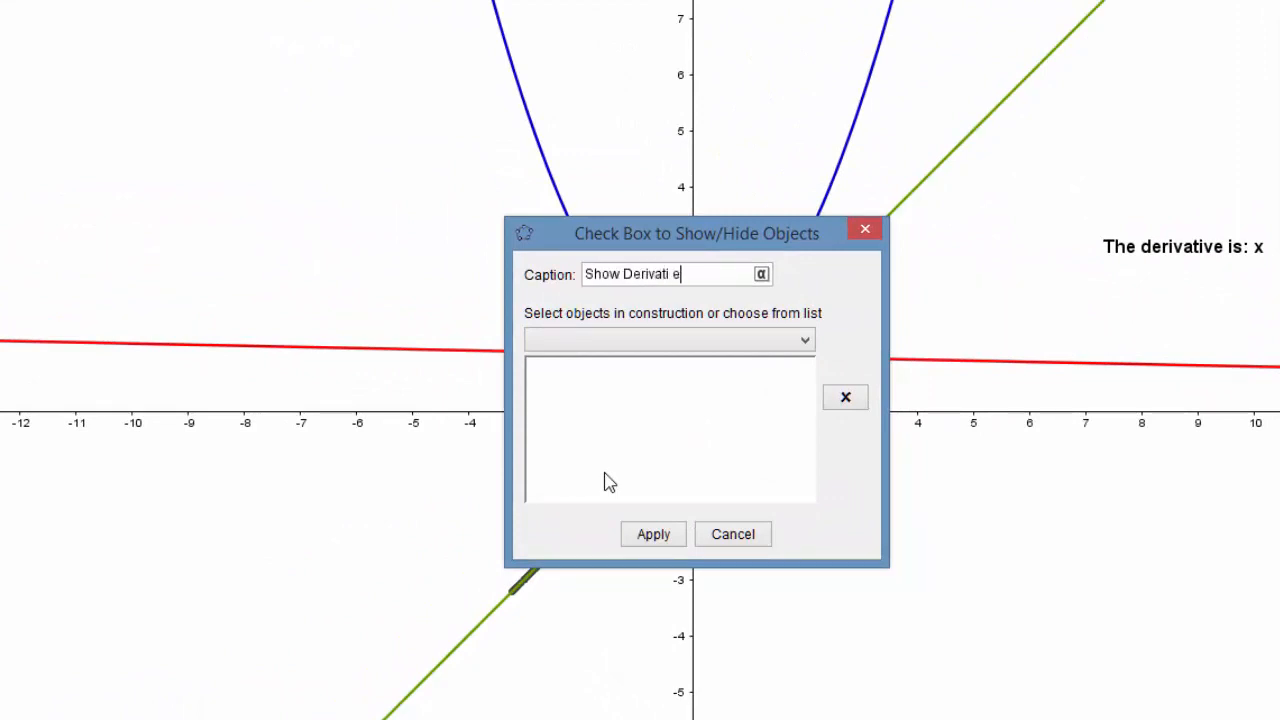
{"action": "type", "text": "ve"}
Link function dd and text1 to the check box and create it.
{"action": "left_click", "coordinate": [806, 343]}
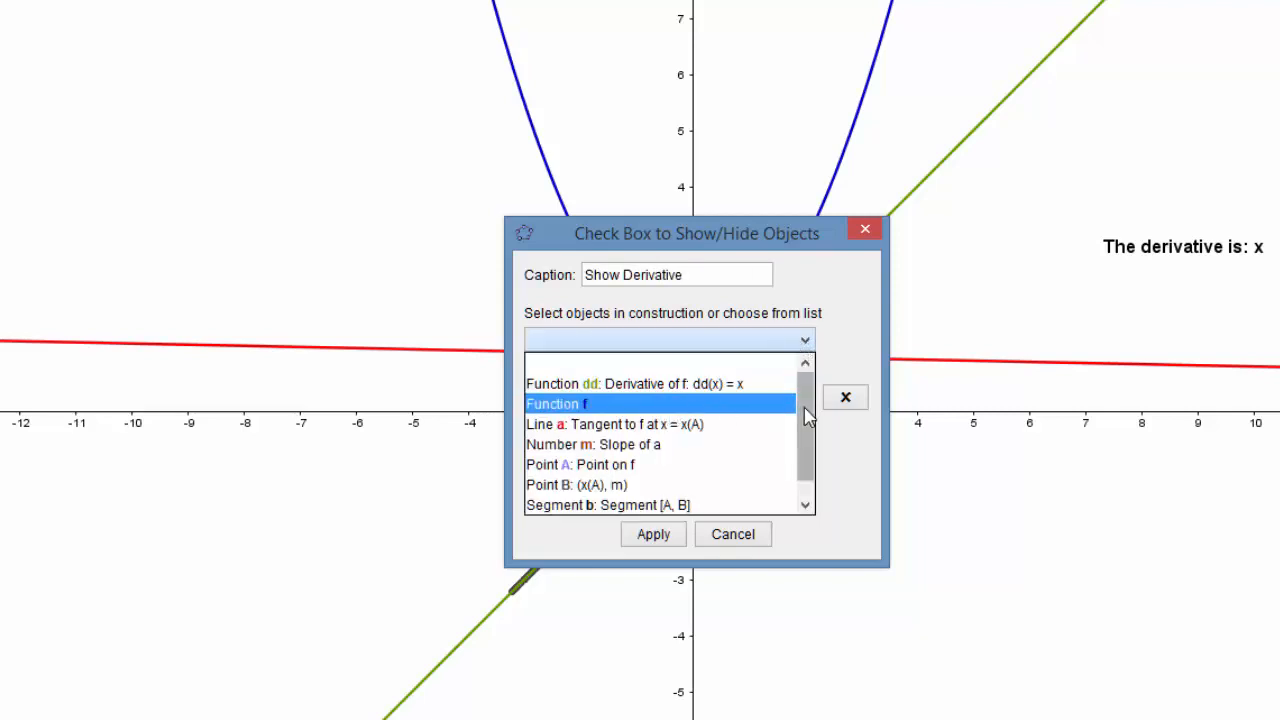
{"action": "left_click_drag", "start_coordinate": [806, 414], "coordinate": [813, 388]}
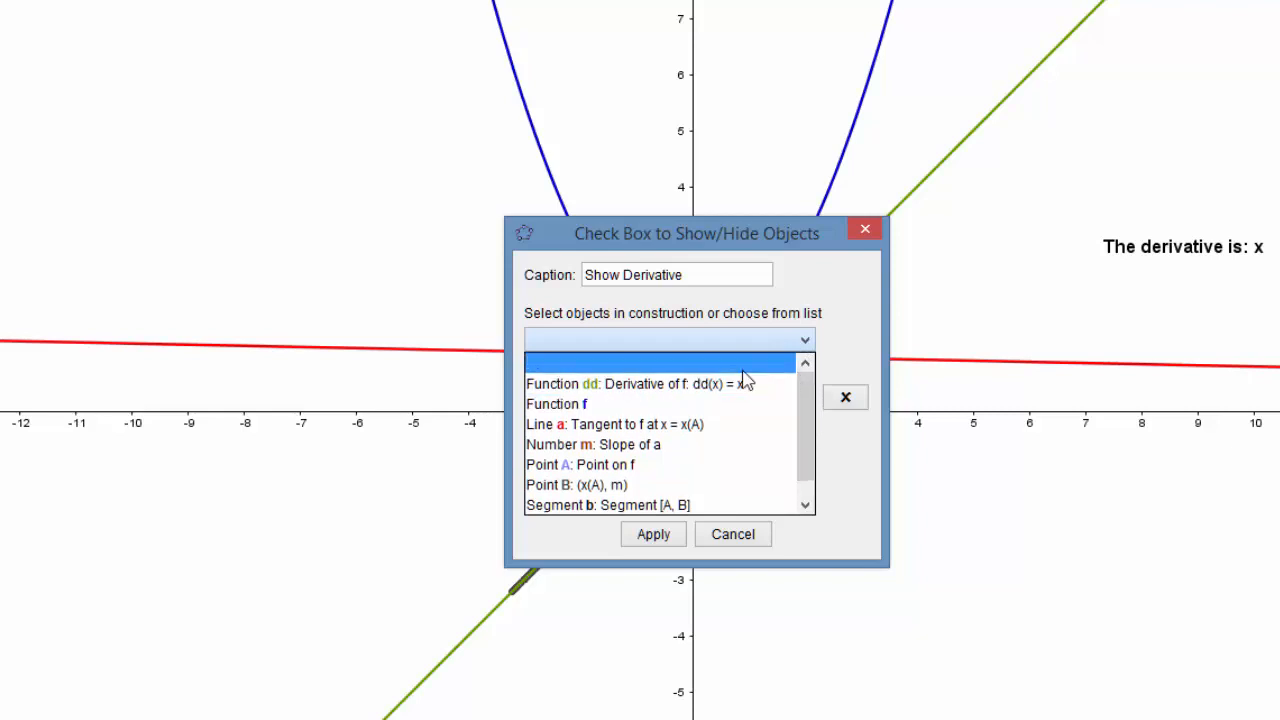
{"action": "left_click", "coordinate": [655, 385]}
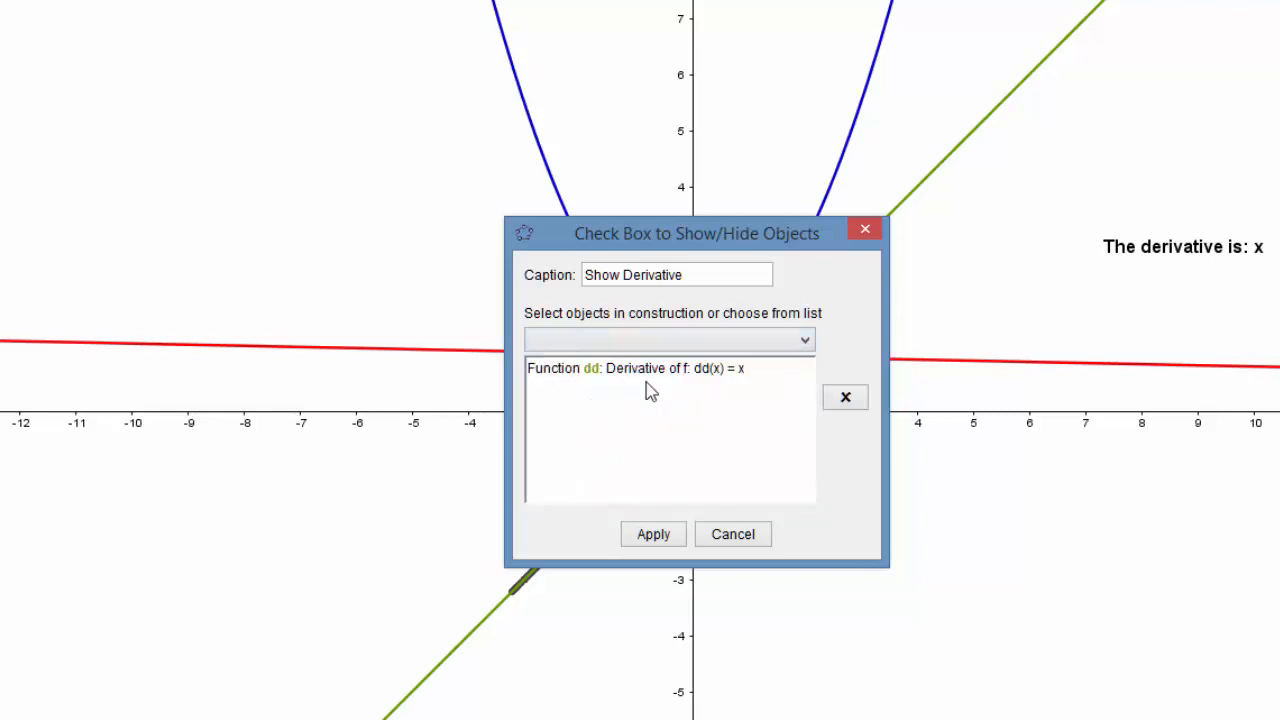
{"action": "left_click", "coordinate": [806, 342]}
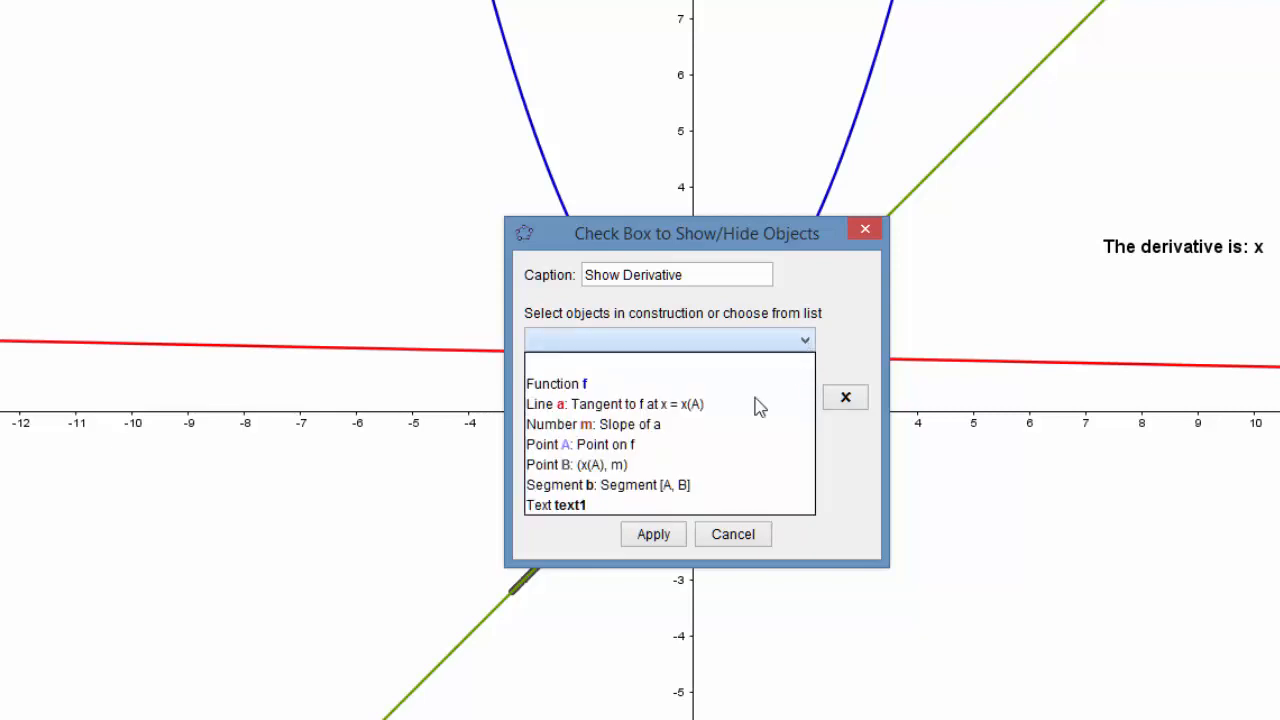
{"action": "left_click", "coordinate": [570, 505]}
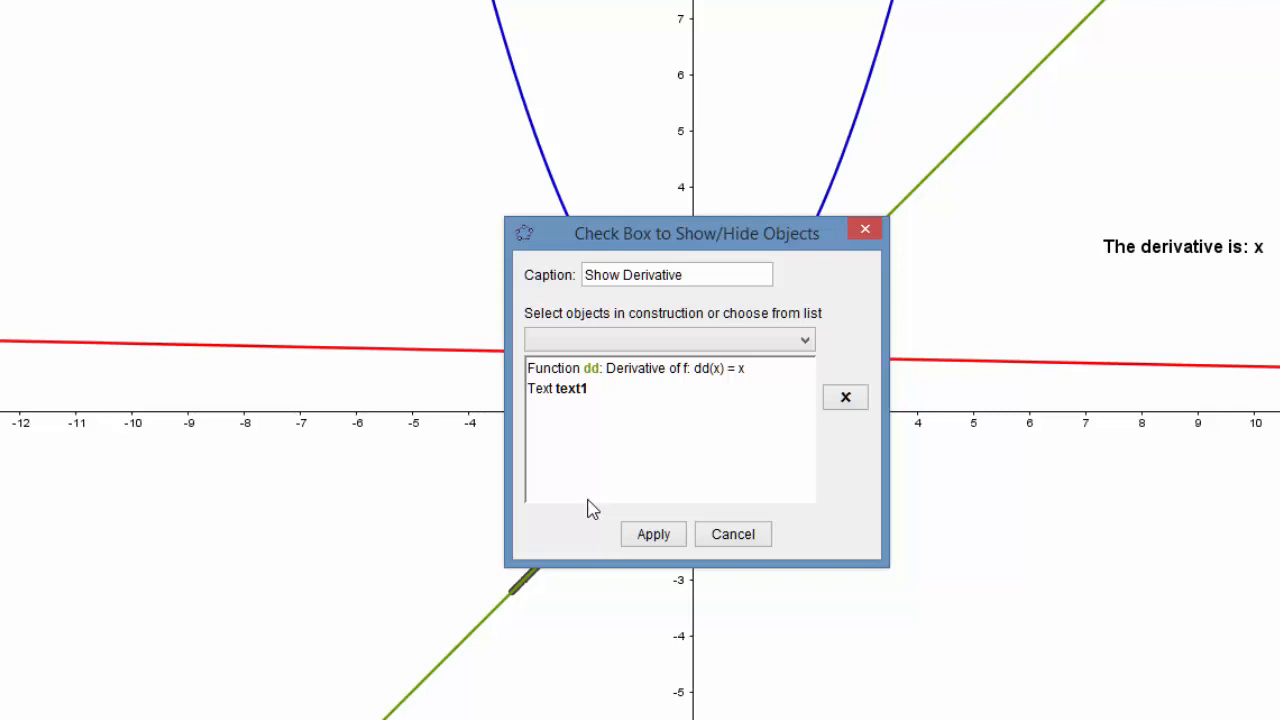
{"action": "left_click", "coordinate": [654, 534]}
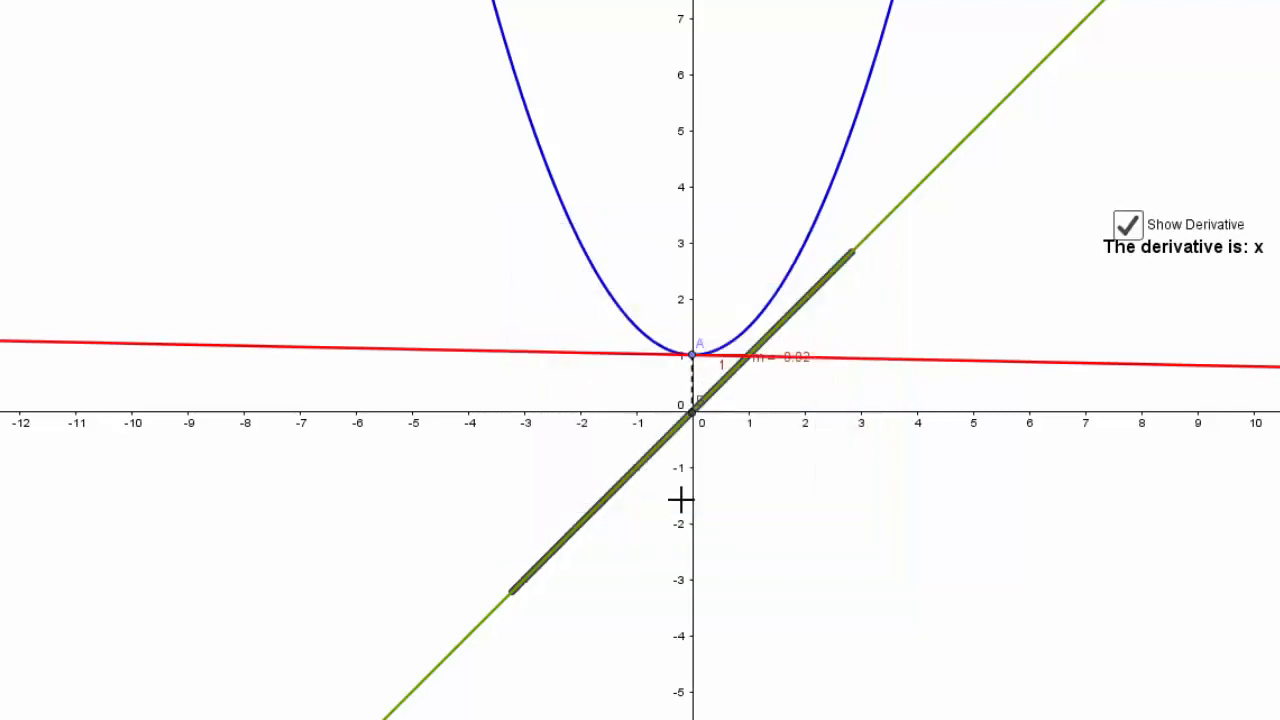
Adjust the Show Derivative check box's position just above the derivative text and return to the Move tool.
{"action": "left_click_drag", "start_coordinate": [1187, 224], "coordinate": [1172, 202]}
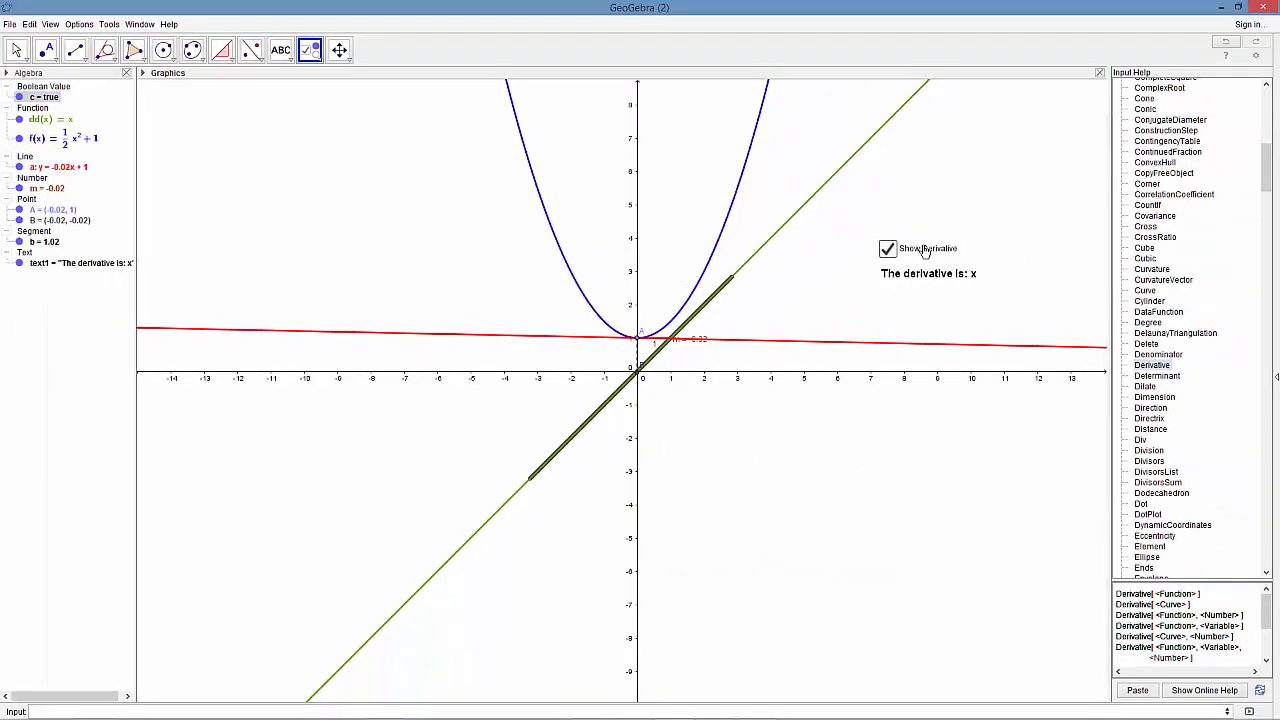
{"action": "left_click_drag", "start_coordinate": [925, 251], "coordinate": [926, 251]}
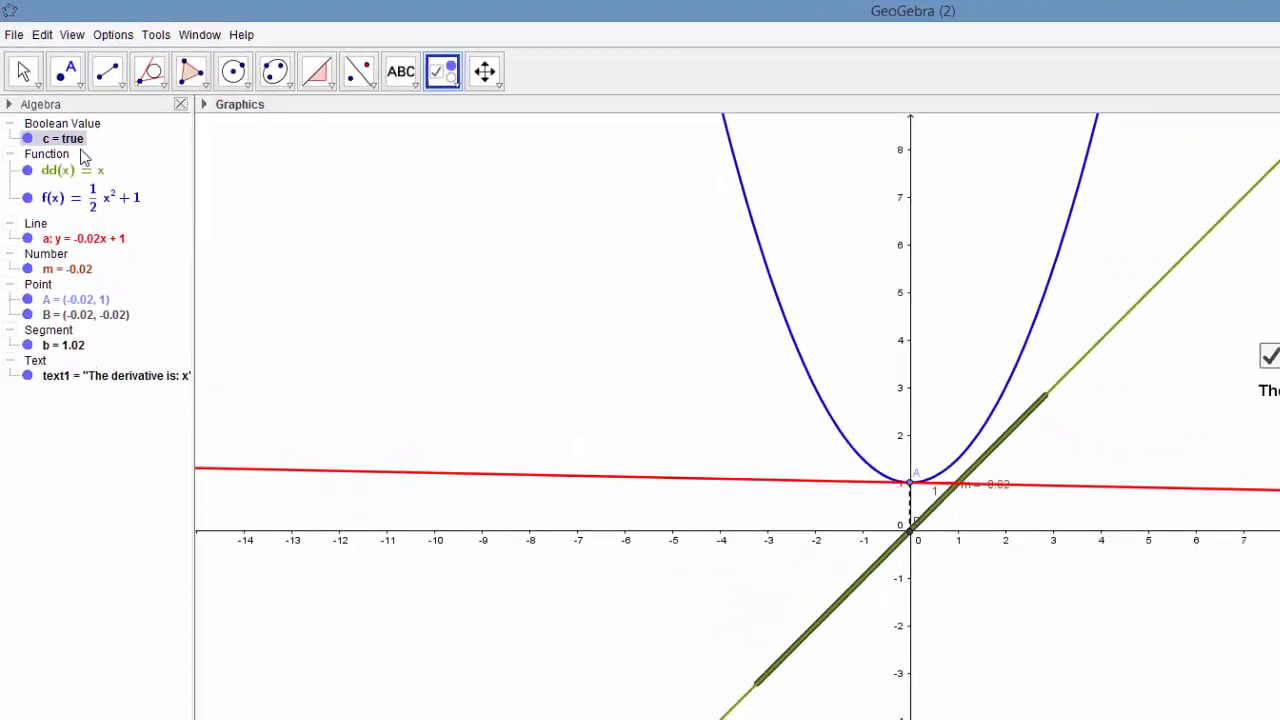
{"action": "key", "text": "Escape"}
Test the Show Derivative check box by toggling it several times, and leave it unchecked.
{"action": "left_click", "coordinate": [890, 250]}
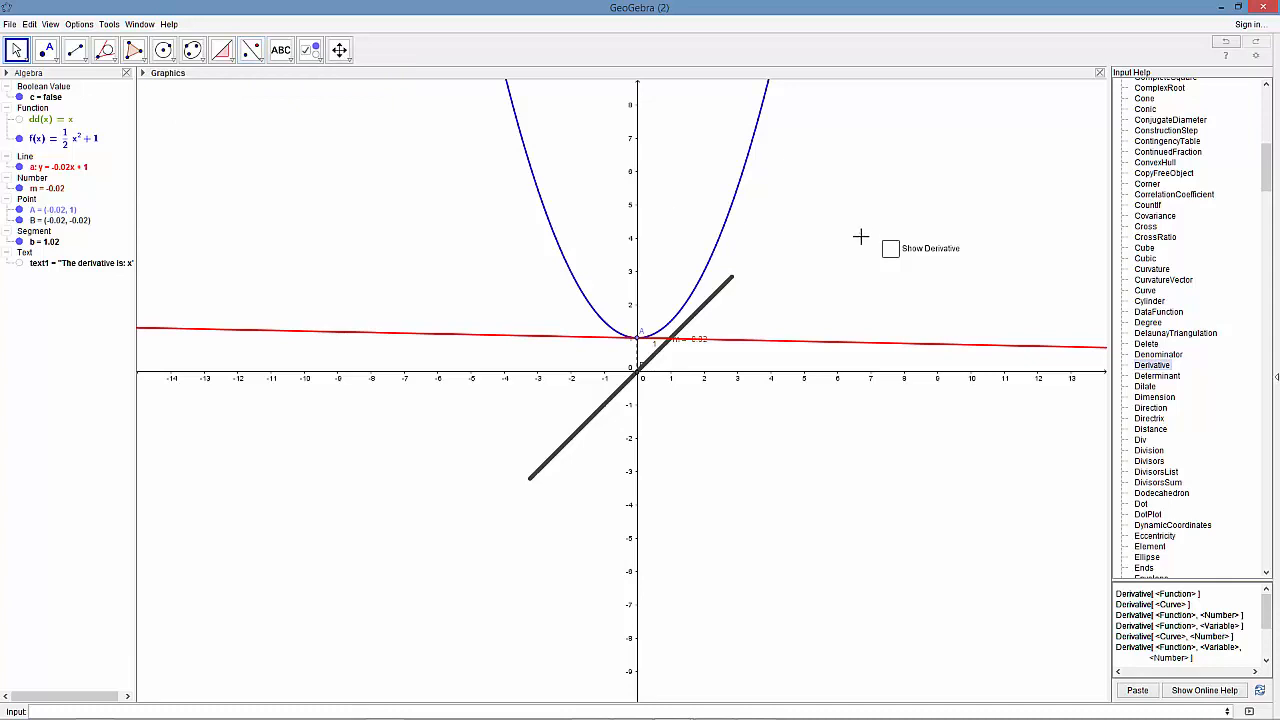
{"action": "left_click", "coordinate": [890, 249]}
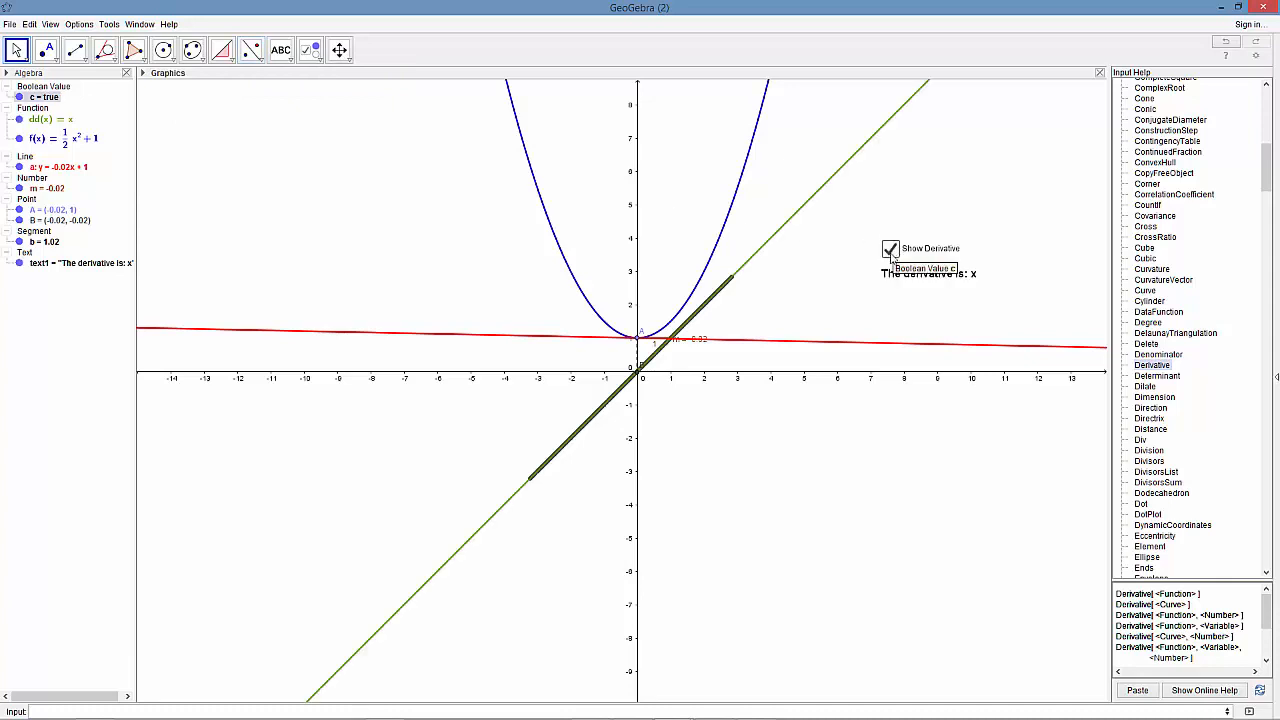
{"action": "left_click", "coordinate": [890, 254]}
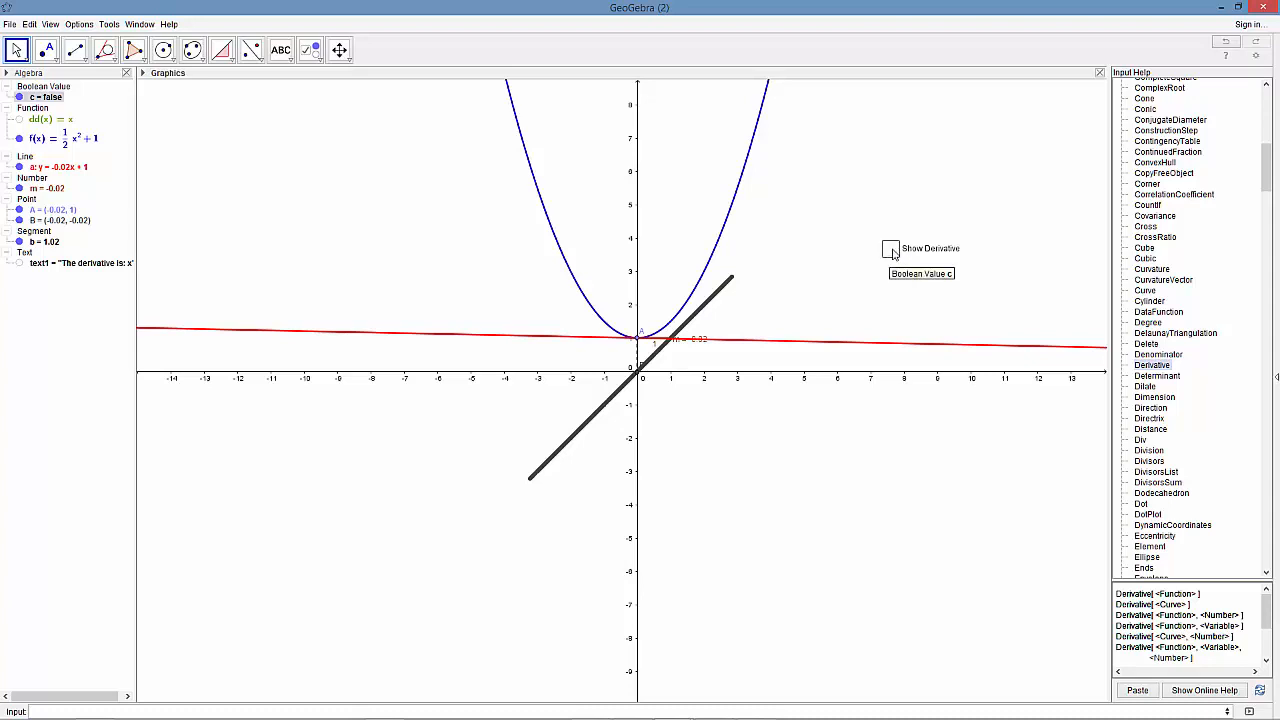
{"action": "left_click", "coordinate": [891, 251]}
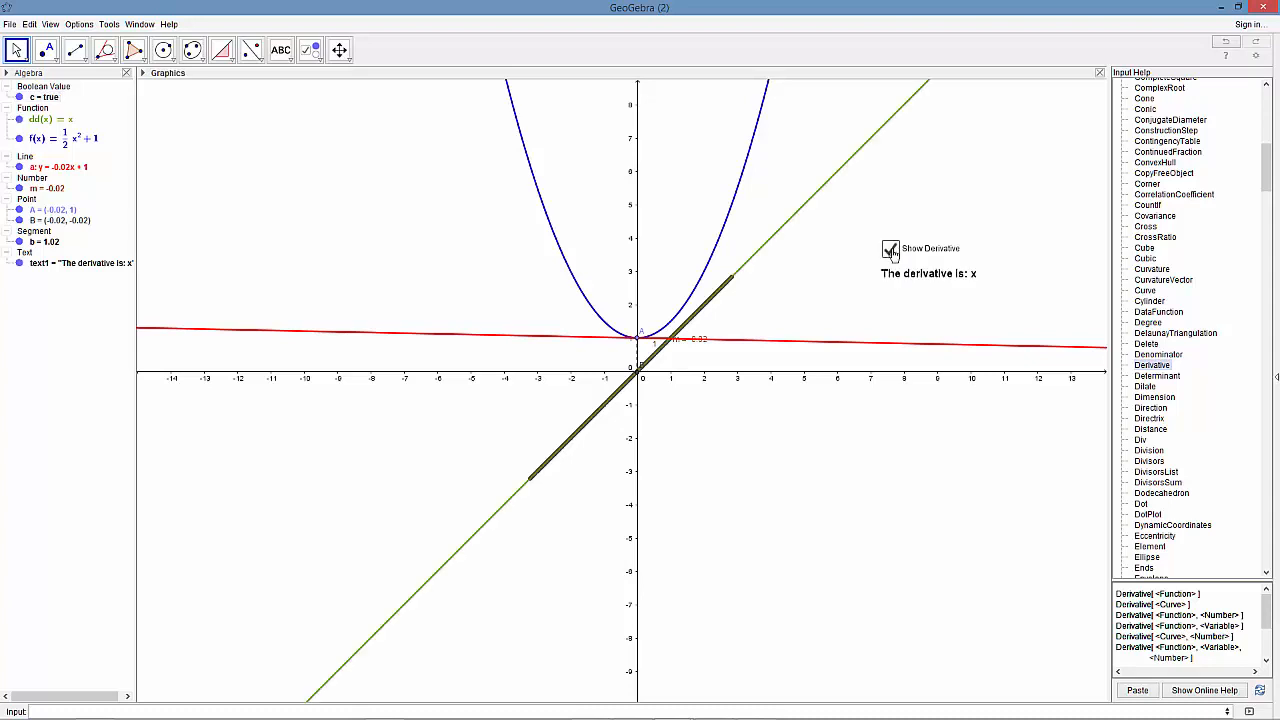
{"action": "left_click", "coordinate": [891, 251]}
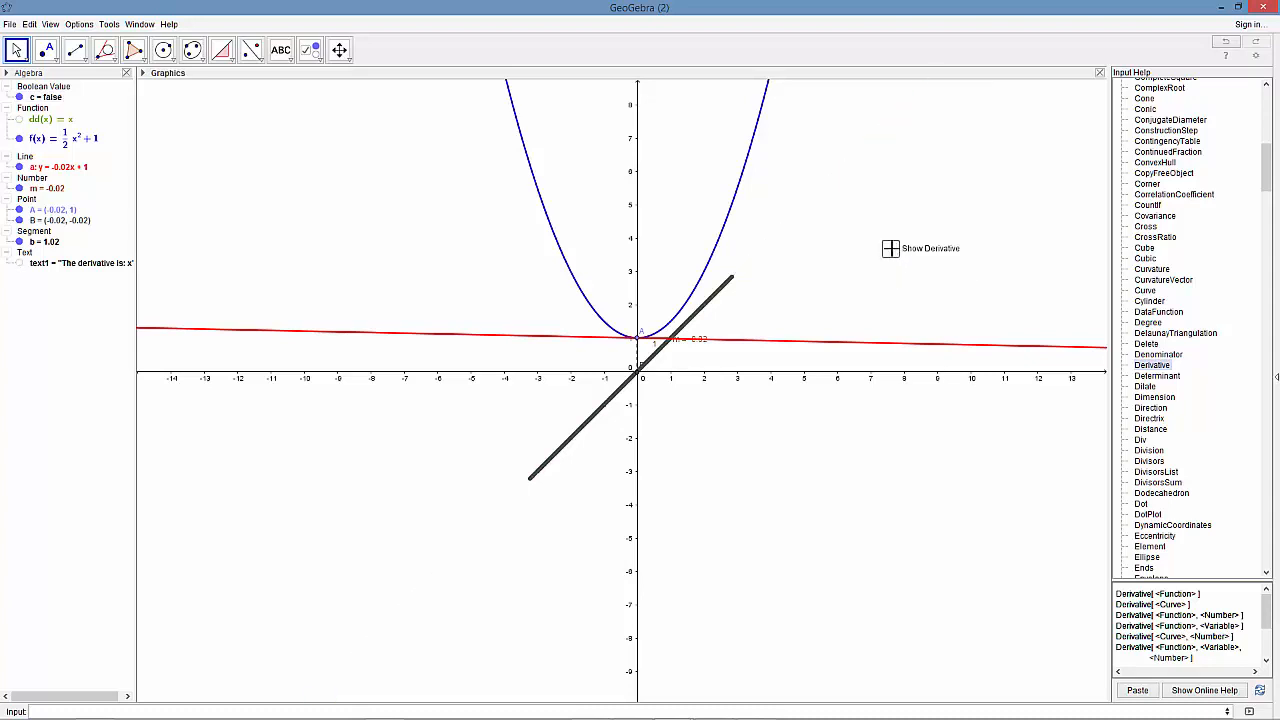
{"action": "left_click", "coordinate": [891, 251]}
{"action": "left_click", "coordinate": [891, 251]}
{"action": "left_click", "coordinate": [891, 251]}
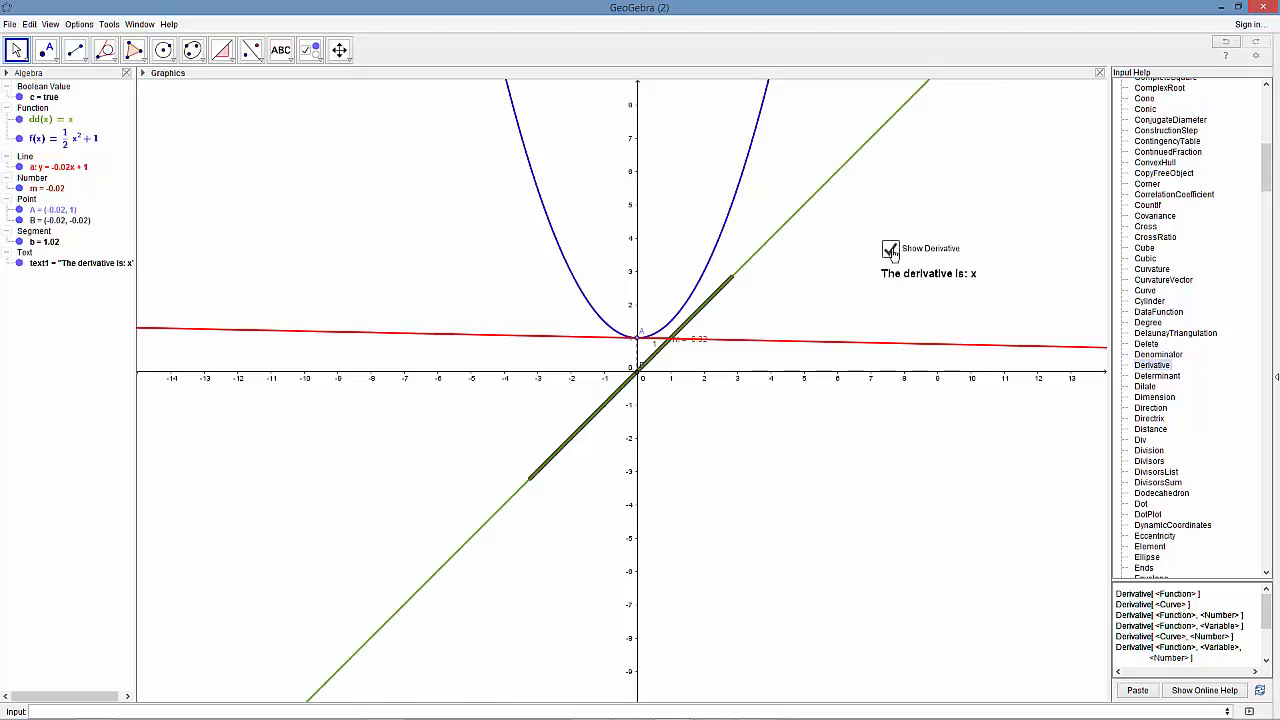
{"action": "left_click", "coordinate": [891, 251]}
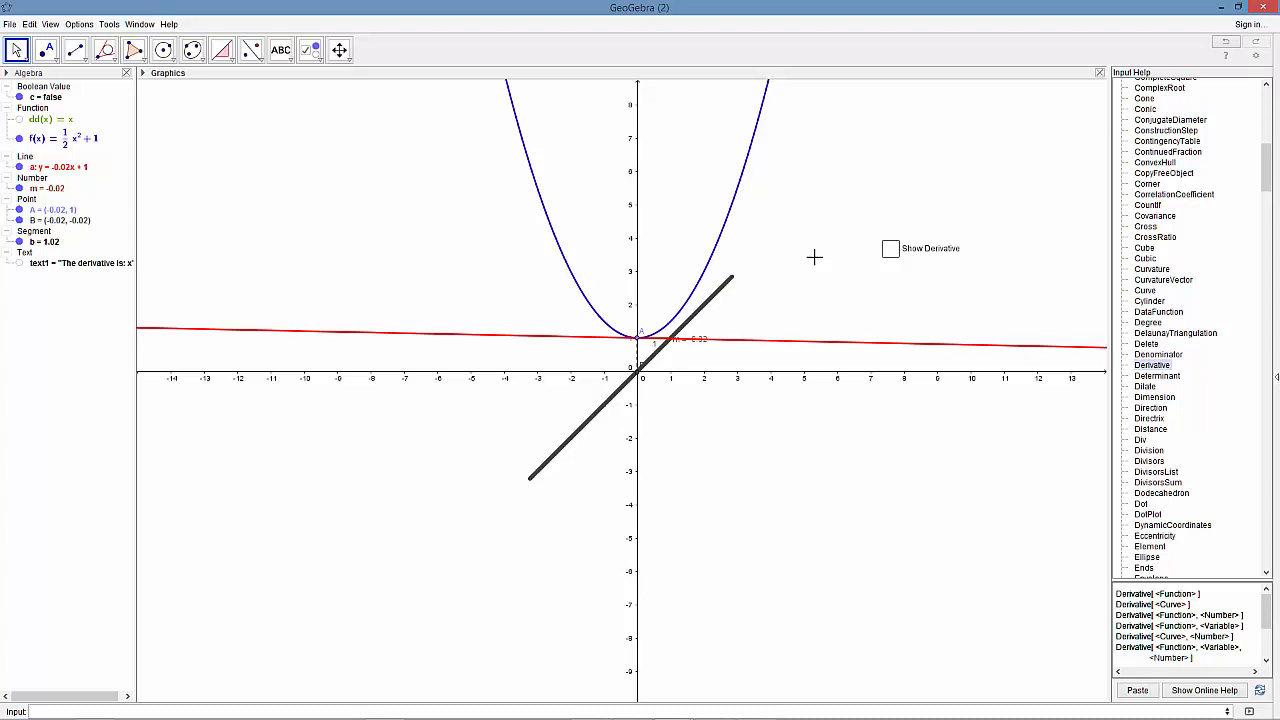
Create a check box captioned "Show Trace" below the Show Derivative check box, without linking any objects to it.
{"action": "left_click", "coordinate": [312, 52]}
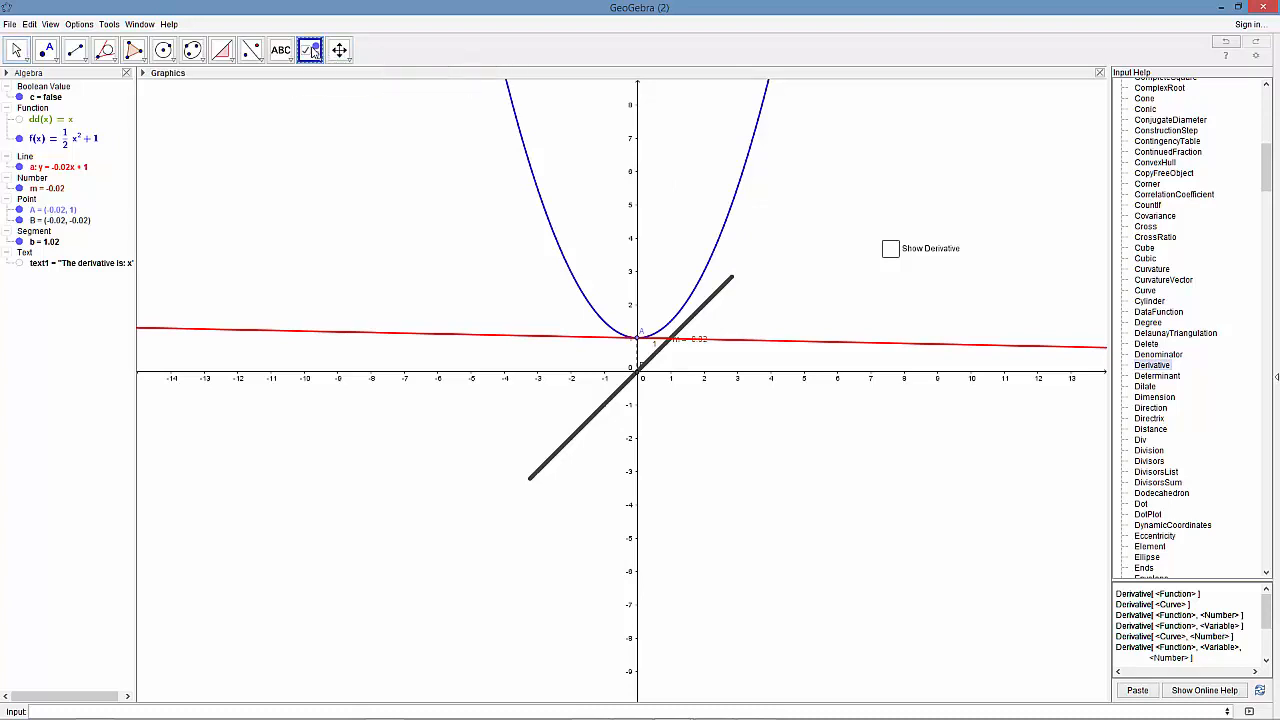
{"action": "left_click", "coordinate": [890, 313]}
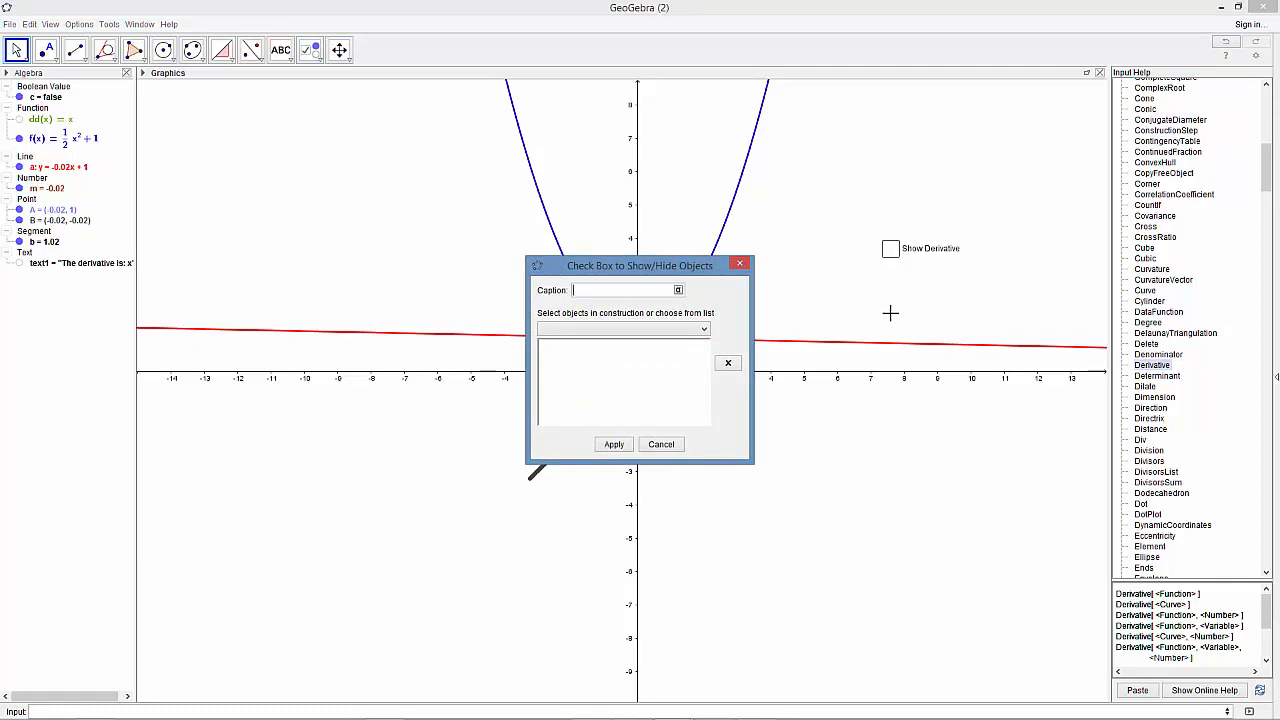
{"action": "type", "text": "S"}
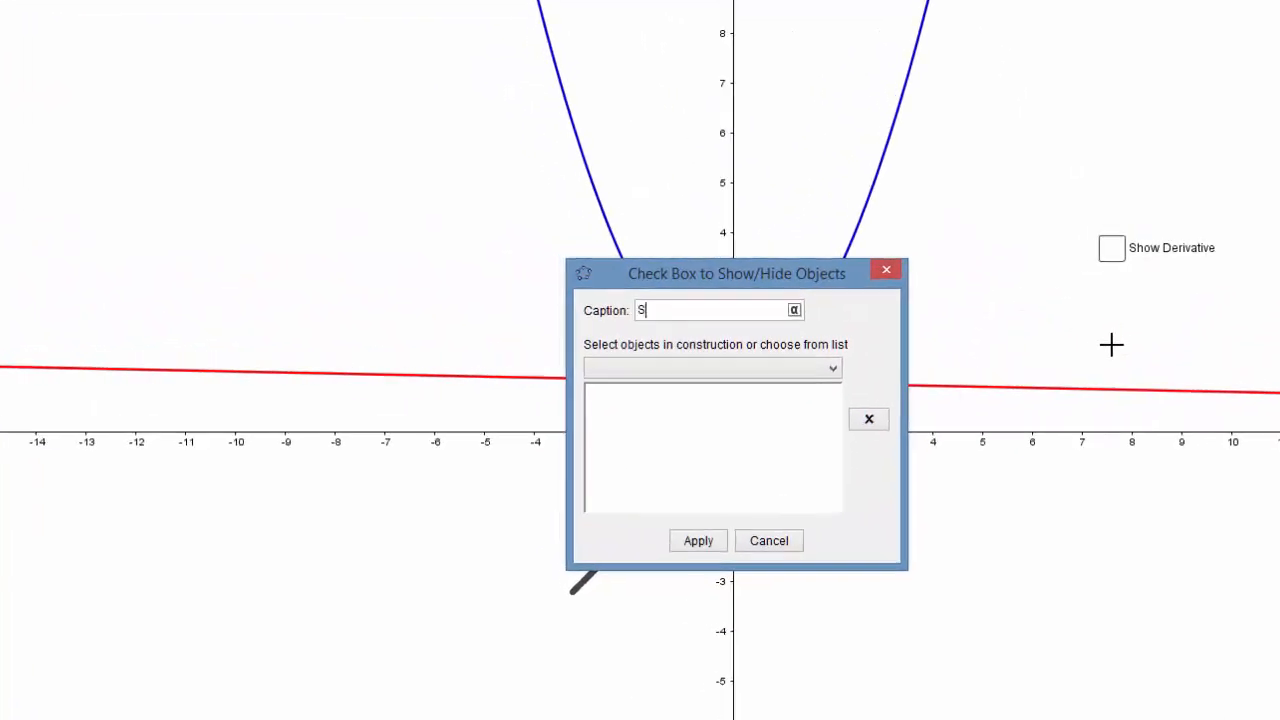
{"action": "type", "text": "how"}
{"action": "key", "text": "BackSpace"}
{"action": "key", "text": "BackSpace"}
{"action": "key", "text": "BackSpace"}
{"action": "type", "text": "how Trace"}
{"action": "left_click", "coordinate": [706, 542]}
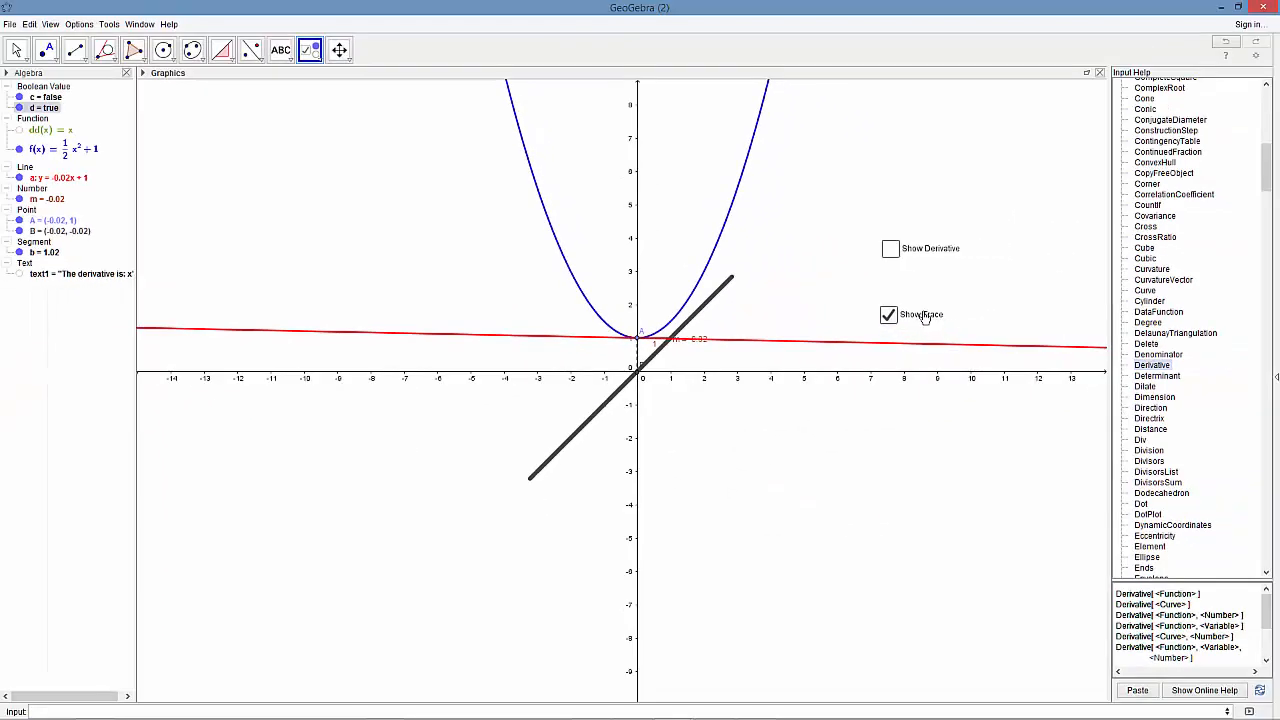
Align the Show Trace check box under Show Derivative, return to the Move tool and toggle Show Derivative on and off.
{"action": "left_click", "coordinate": [891, 251]}
{"action": "left_click", "coordinate": [661, 449]}
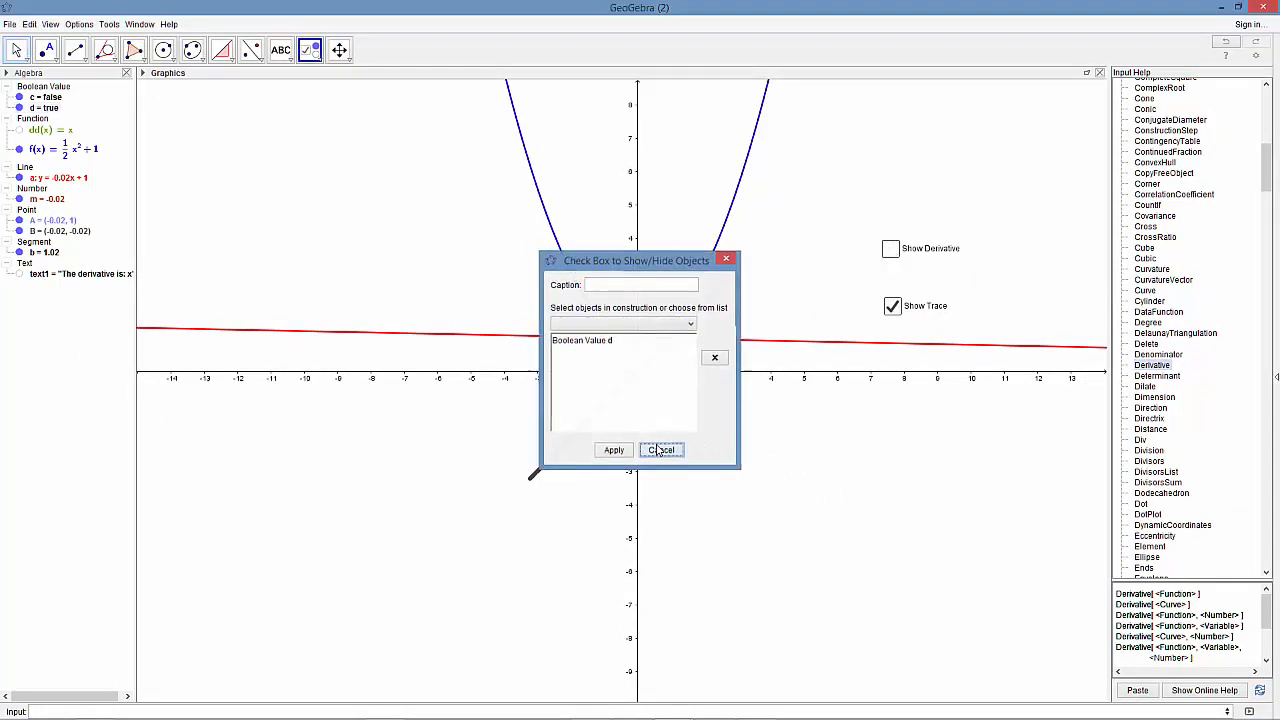
{"action": "left_click", "coordinate": [16, 50]}
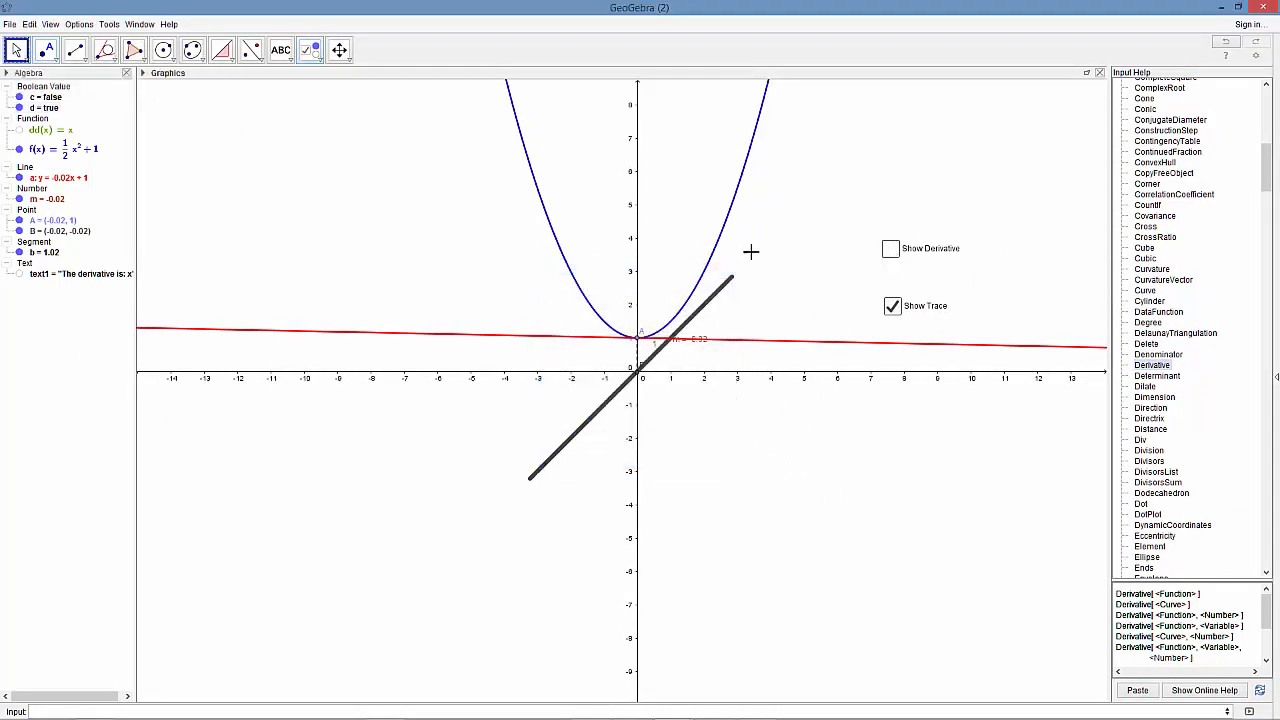
{"action": "left_click", "coordinate": [891, 251]}
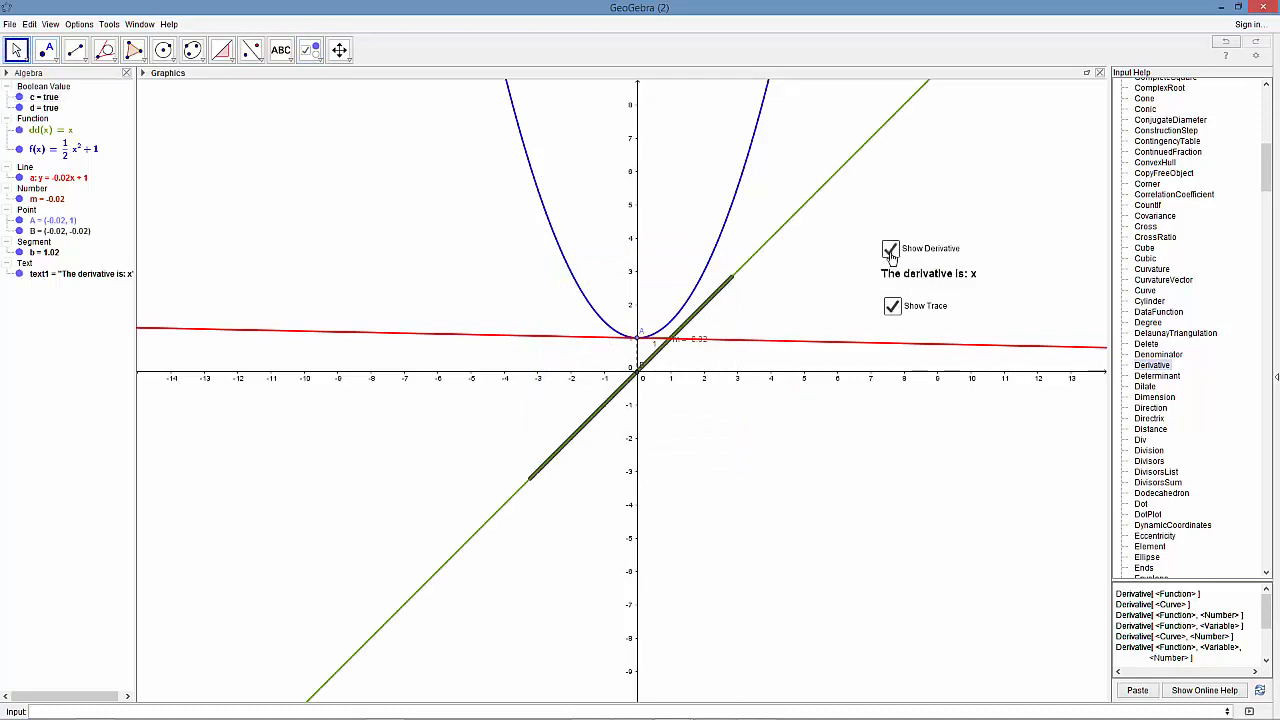
{"action": "left_click", "coordinate": [891, 251]}
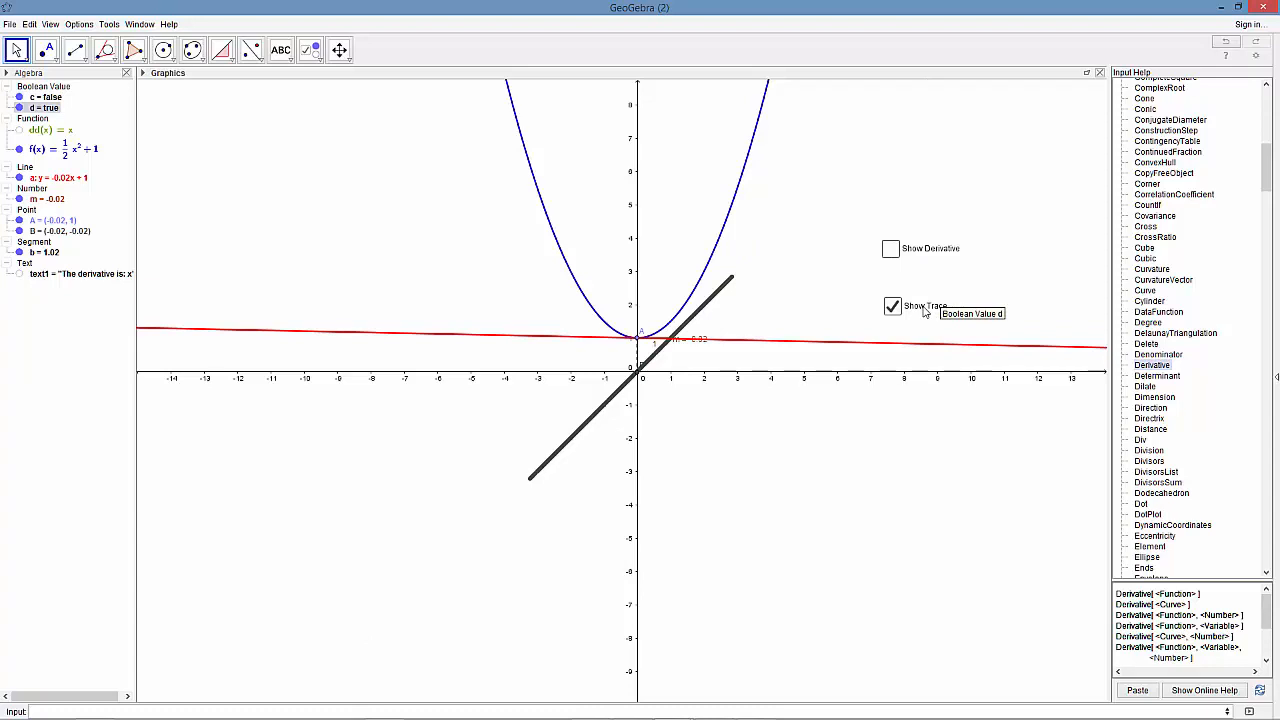
Look up the syntax of the SetTrace and If commands in the input help.
{"action": "left_click_drag", "start_coordinate": [1267, 184], "coordinate": [1261, 464]}
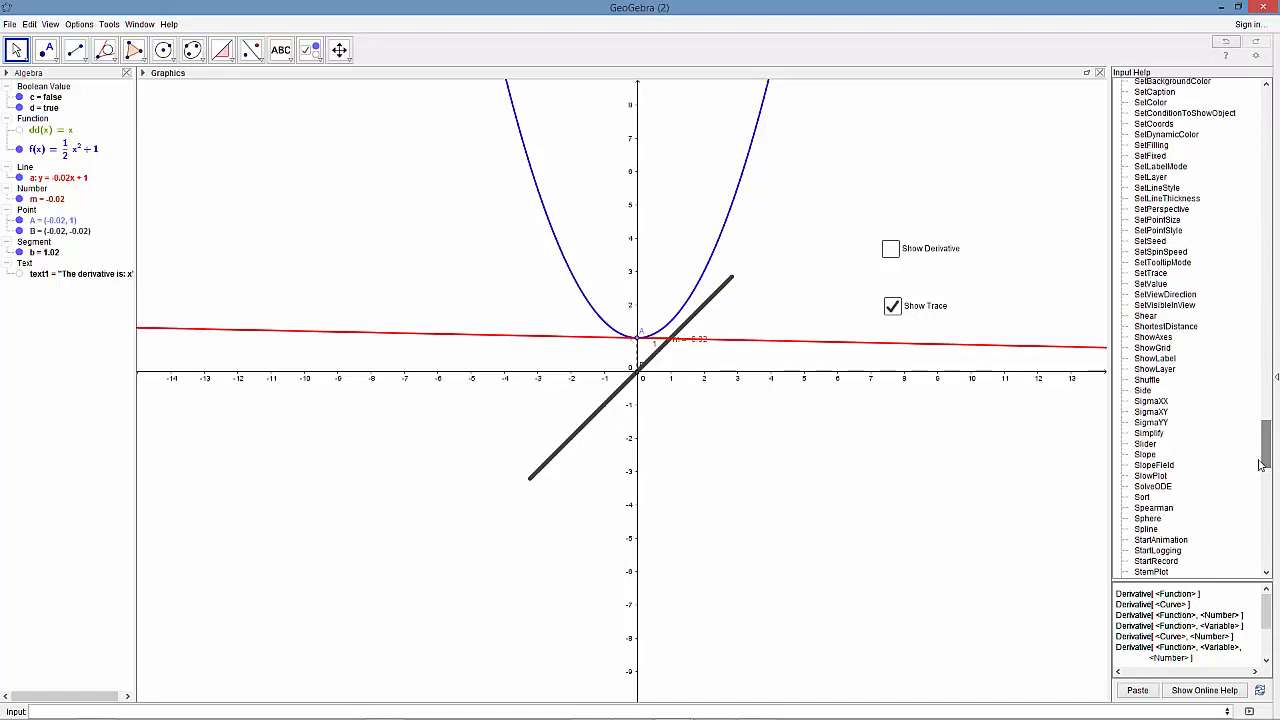
{"action": "left_click", "coordinate": [1151, 274]}
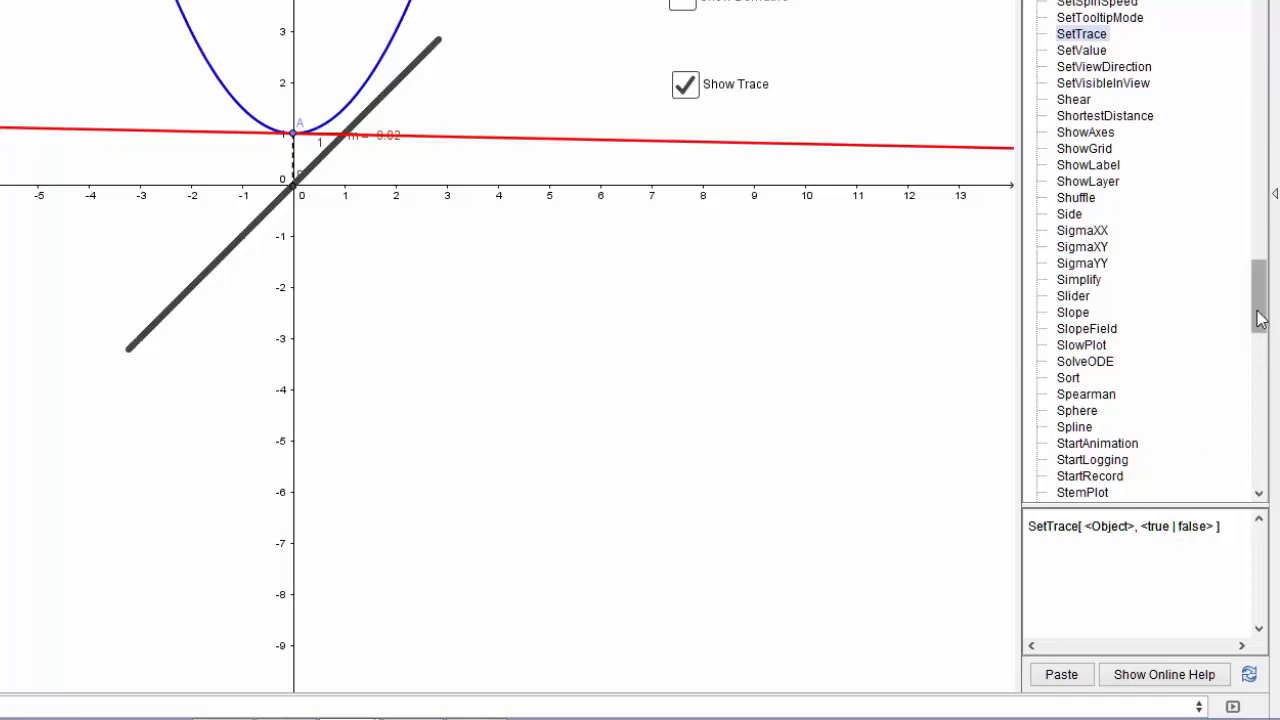
{"action": "left_click_drag", "start_coordinate": [1258, 307], "coordinate": [1258, 20]}
{"action": "left_click", "coordinate": [1062, 1]}
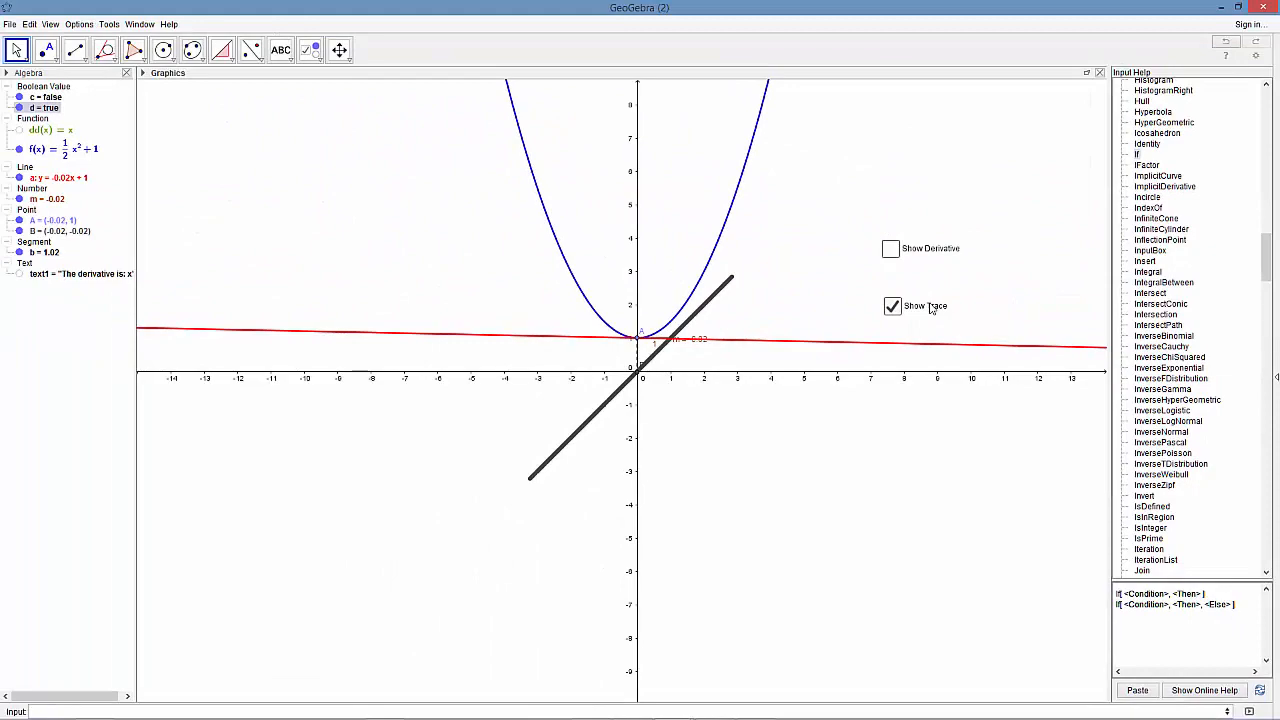
Start the Show Trace check box's On Update script with the line "If[d == true, SetTrace[B, true], SetTrace[B, false]]".
{"action": "right_click", "coordinate": [930, 308]}
{"action": "left_click", "coordinate": [955, 421]}
{"action": "left_click", "coordinate": [622, 220]}
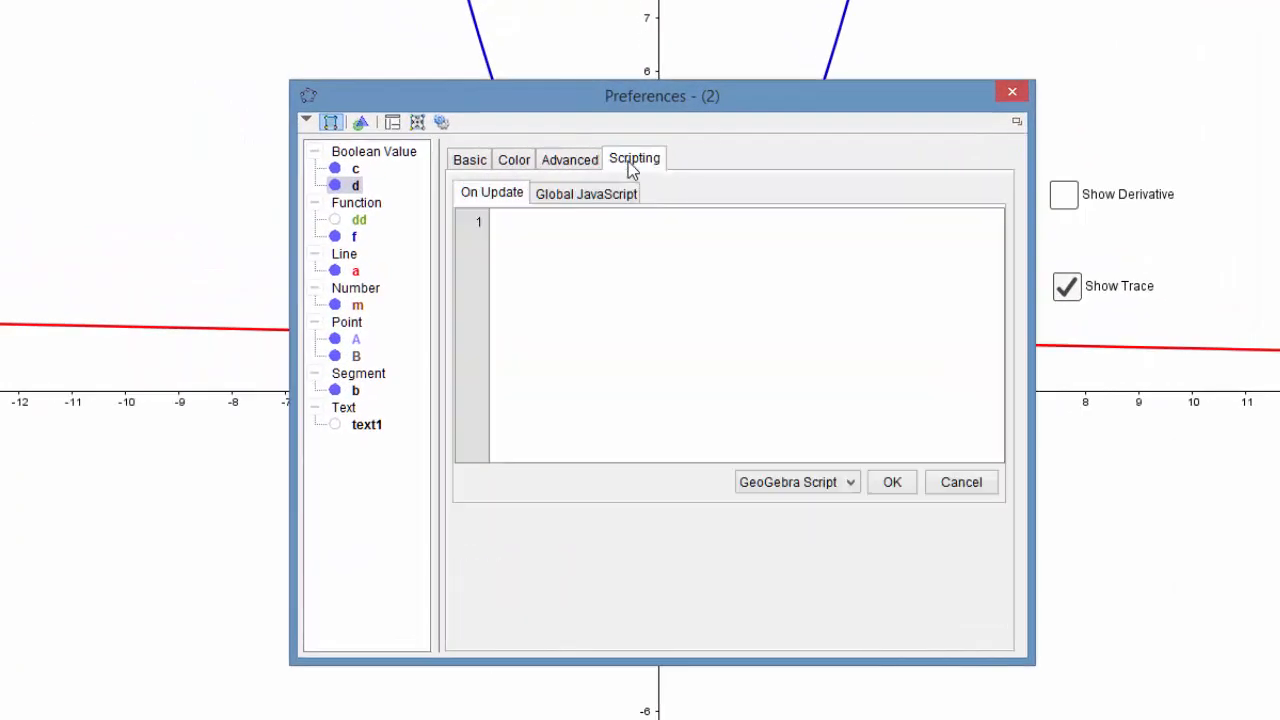
{"action": "left_click_drag", "start_coordinate": [575, 103], "coordinate": [515, 161]}
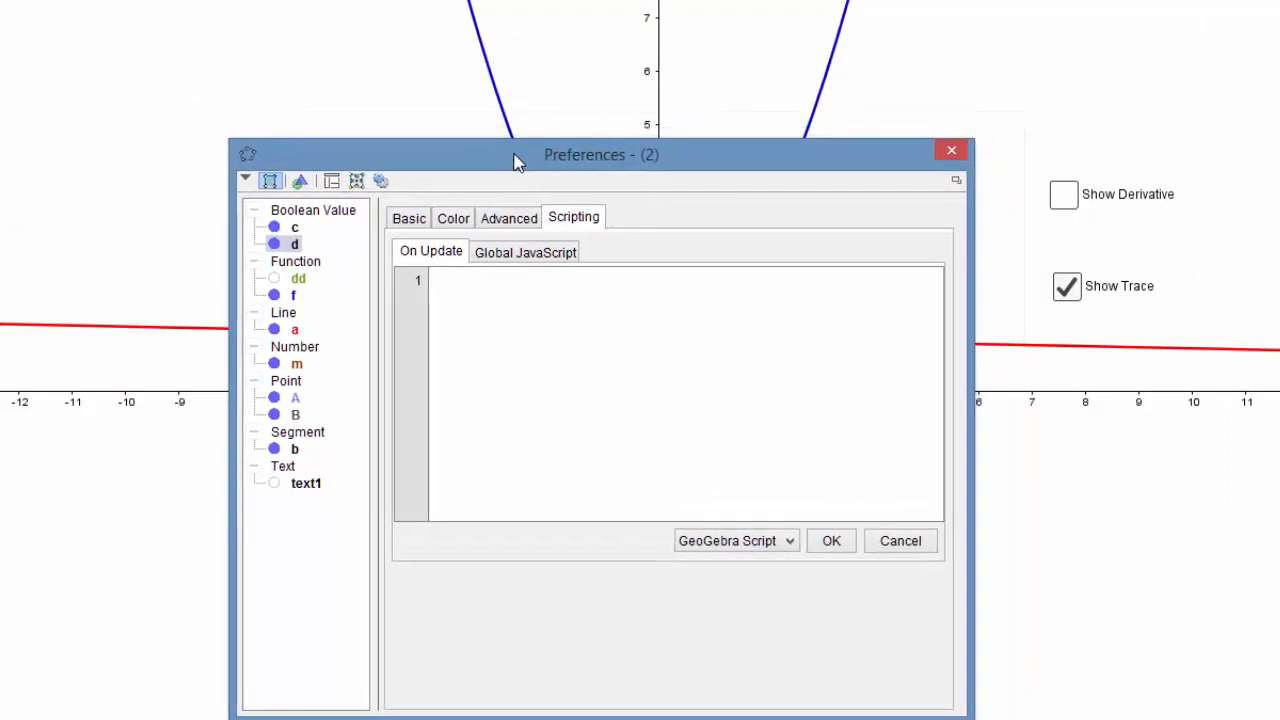
{"action": "left_click", "coordinate": [429, 257]}
{"action": "left_click", "coordinate": [469, 281]}
{"action": "type", "text": "If["}
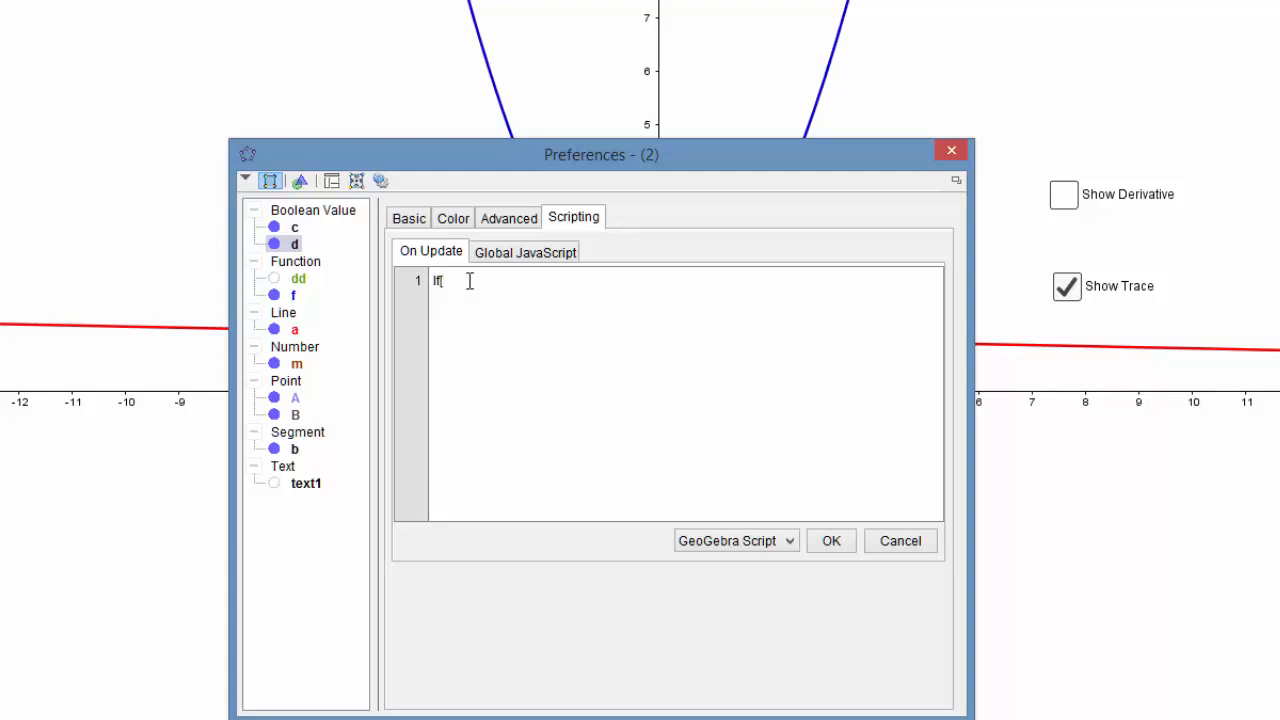
{"action": "type", "text": "d == true, SetTrace["}
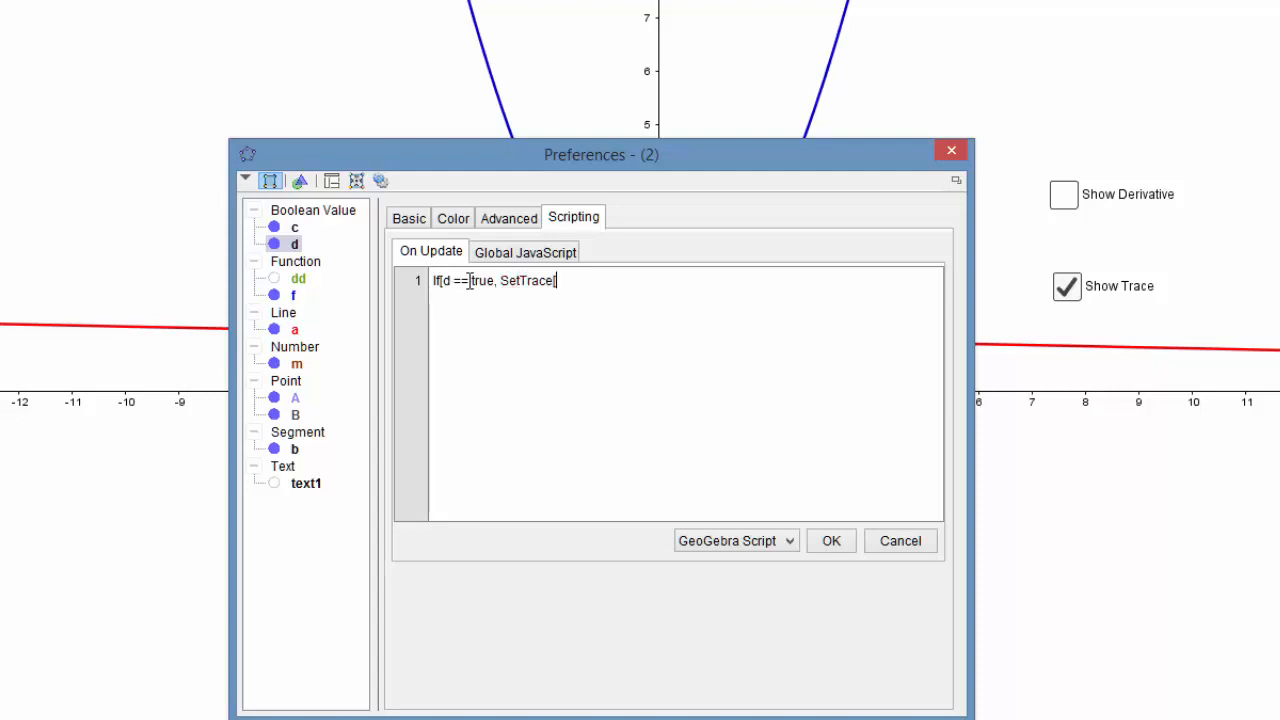
{"action": "type", "text": "B, true], Set"}
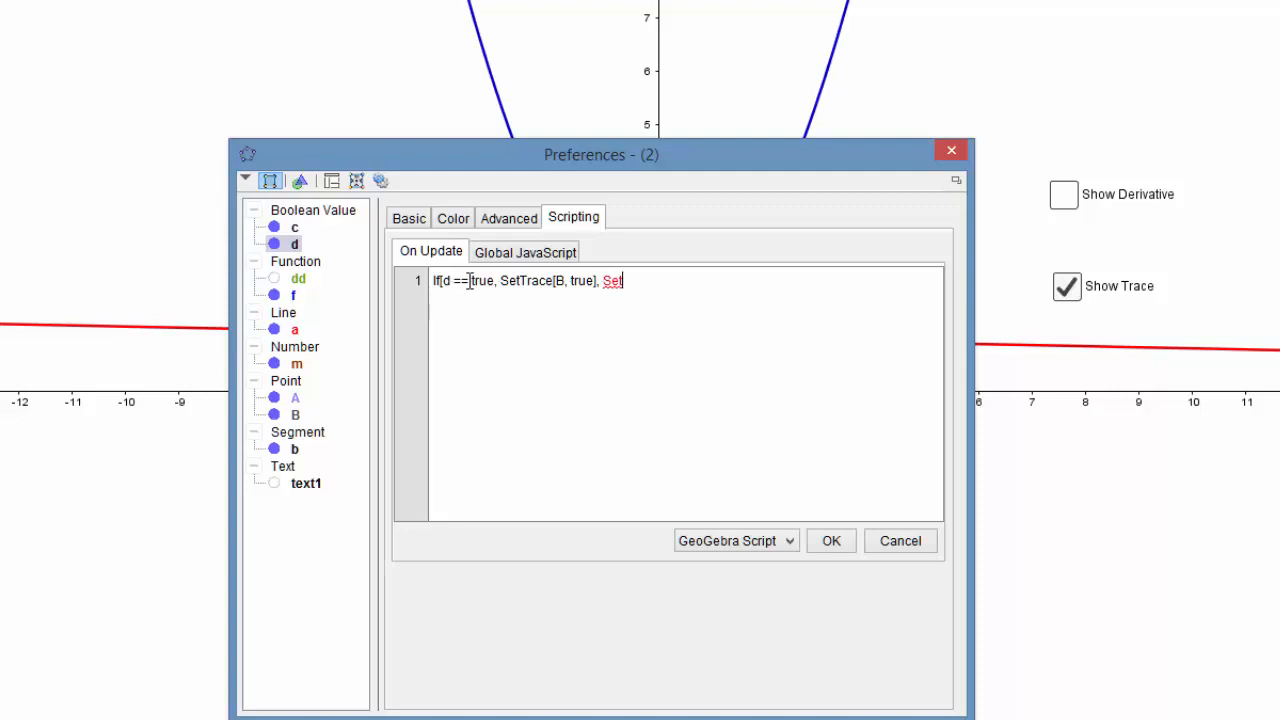
{"action": "type", "text": "Trace[B, false"}
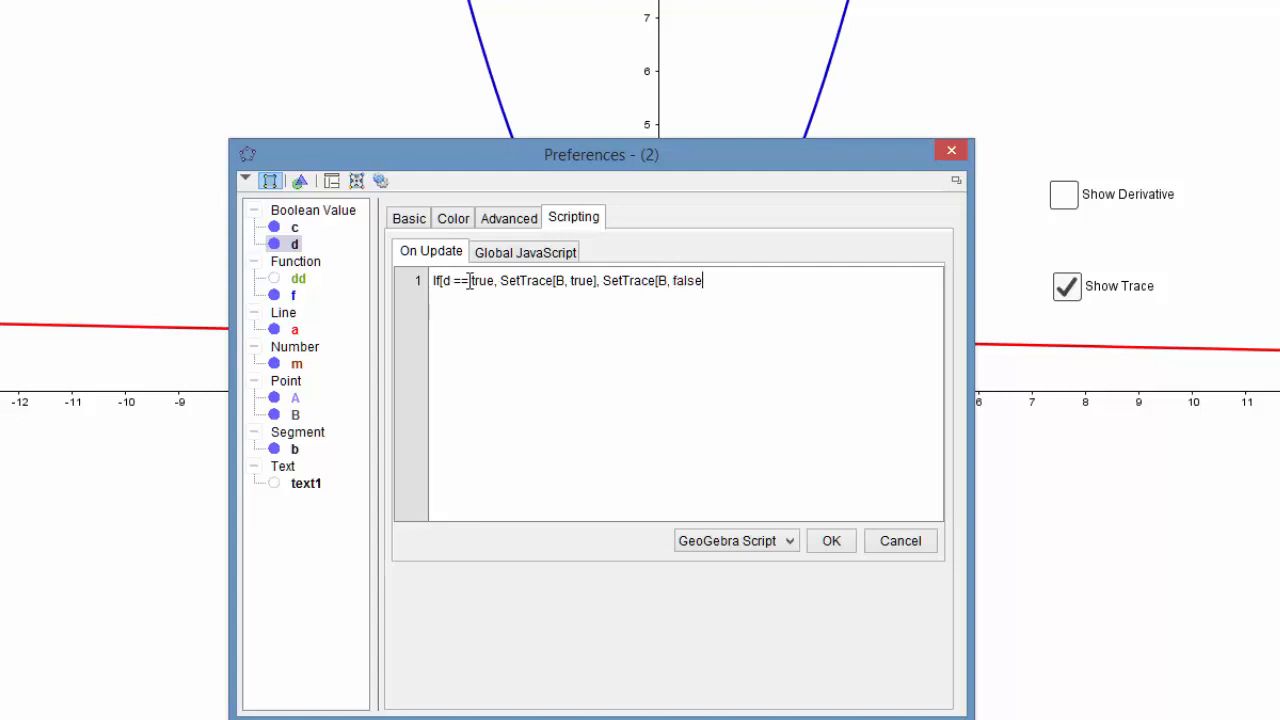
{"action": "type", "text": "]]"}
Add the second script line "If[d == false, ZoomIn[1]]", save the script and close the check box's properties.
{"action": "key", "text": "Return"}
{"action": "type", "text": "If[d == false,"}
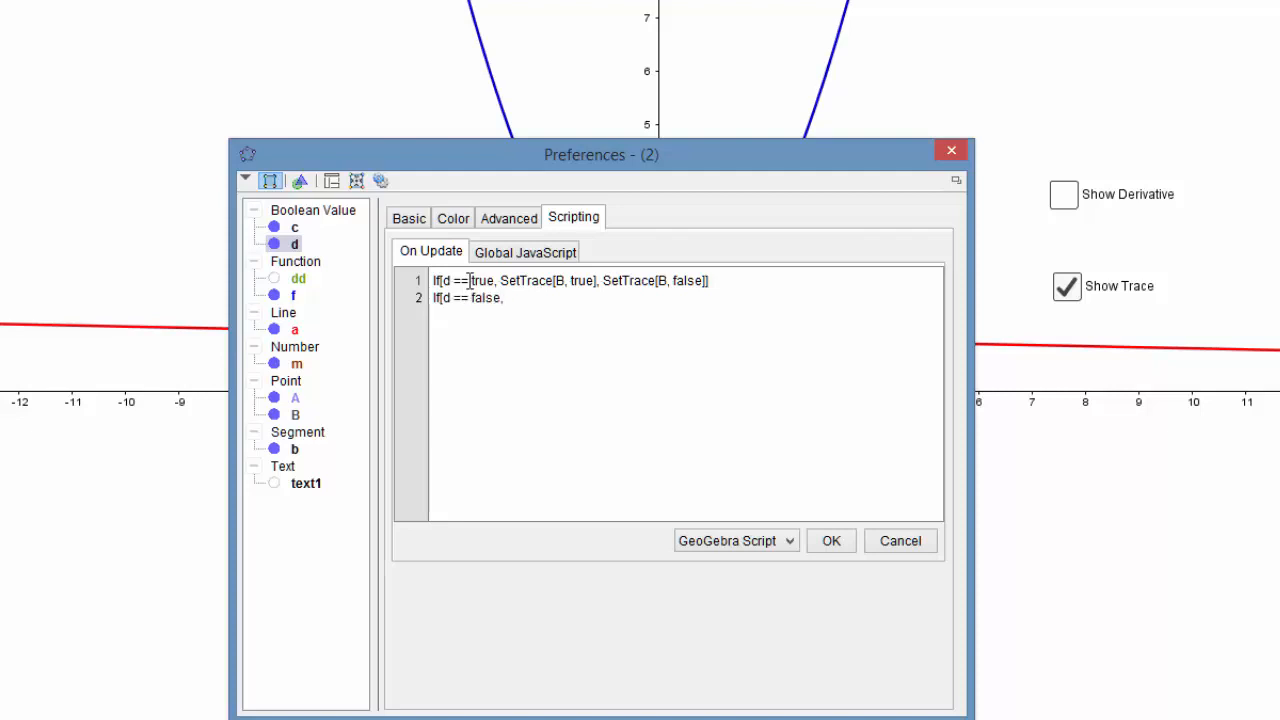
{"action": "type", "text": " ZoomIn[1]"}
{"action": "type", "text": "]"}
{"action": "left_click", "coordinate": [840, 549]}
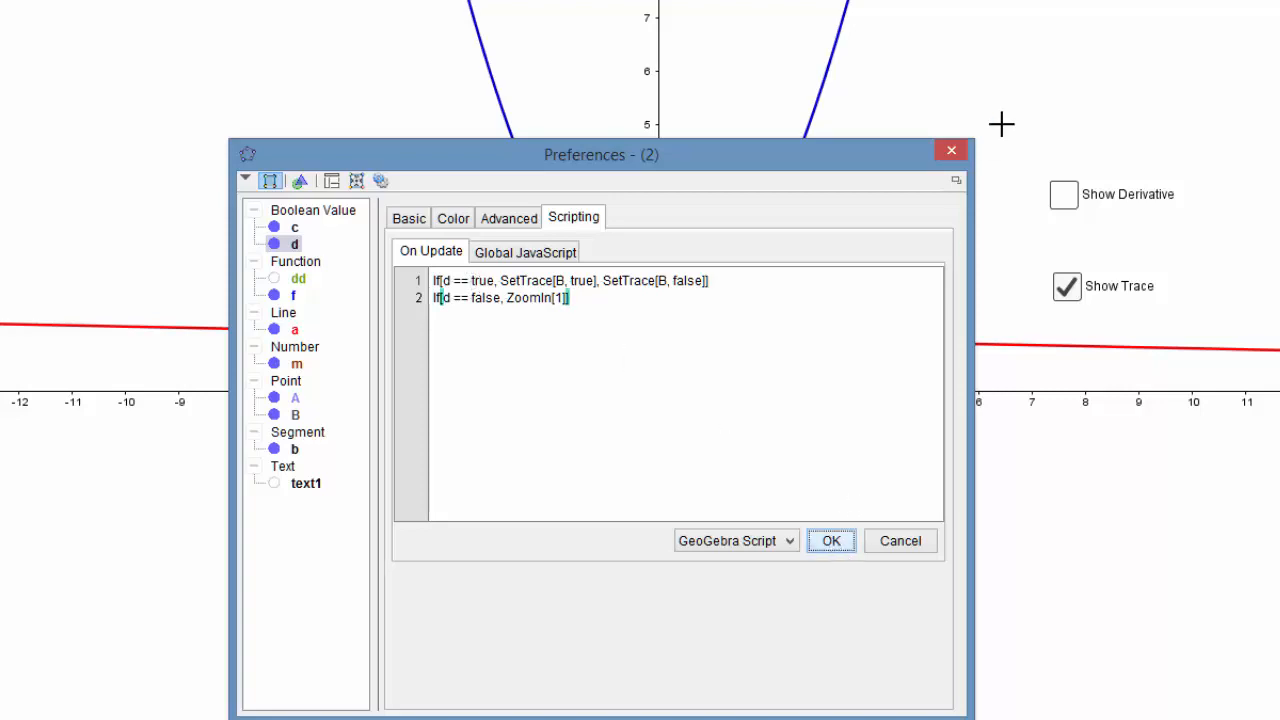
{"action": "left_click", "coordinate": [951, 150]}
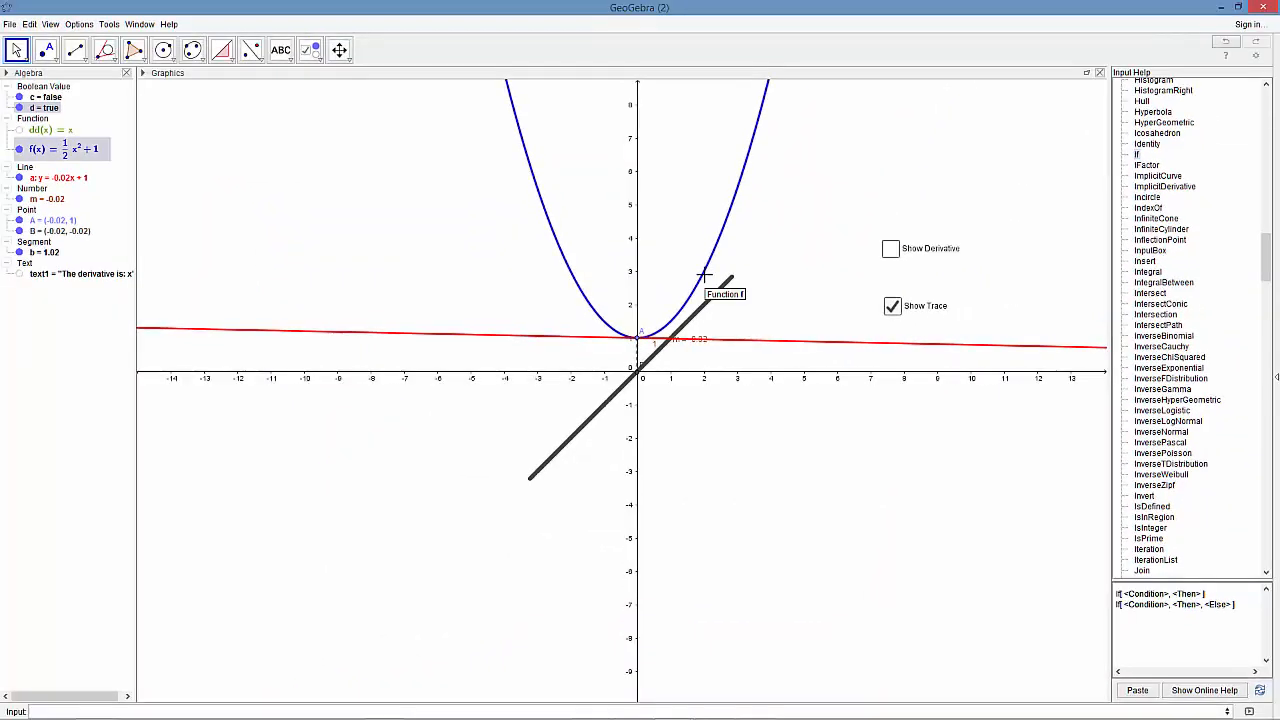
Test the Show Trace check box by moving point A along the parabola with tracing on, off and on again.
{"action": "mouse_move", "coordinate": [637, 341]}
{"action": "left_mouse_down"}
{"action": "mouse_move", "coordinate": [602, 322]}
{"action": "mouse_move", "coordinate": [521, 206]}
{"action": "mouse_move", "coordinate": [581, 270]}
{"action": "mouse_move", "coordinate": [650, 288]}
{"action": "mouse_move", "coordinate": [709, 266]}
{"action": "mouse_move", "coordinate": [755, 220]}
{"action": "mouse_move", "coordinate": [654, 280]}
{"action": "mouse_move", "coordinate": [602, 258]}
{"action": "mouse_move", "coordinate": [611, 263]}
{"action": "left_mouse_up"}
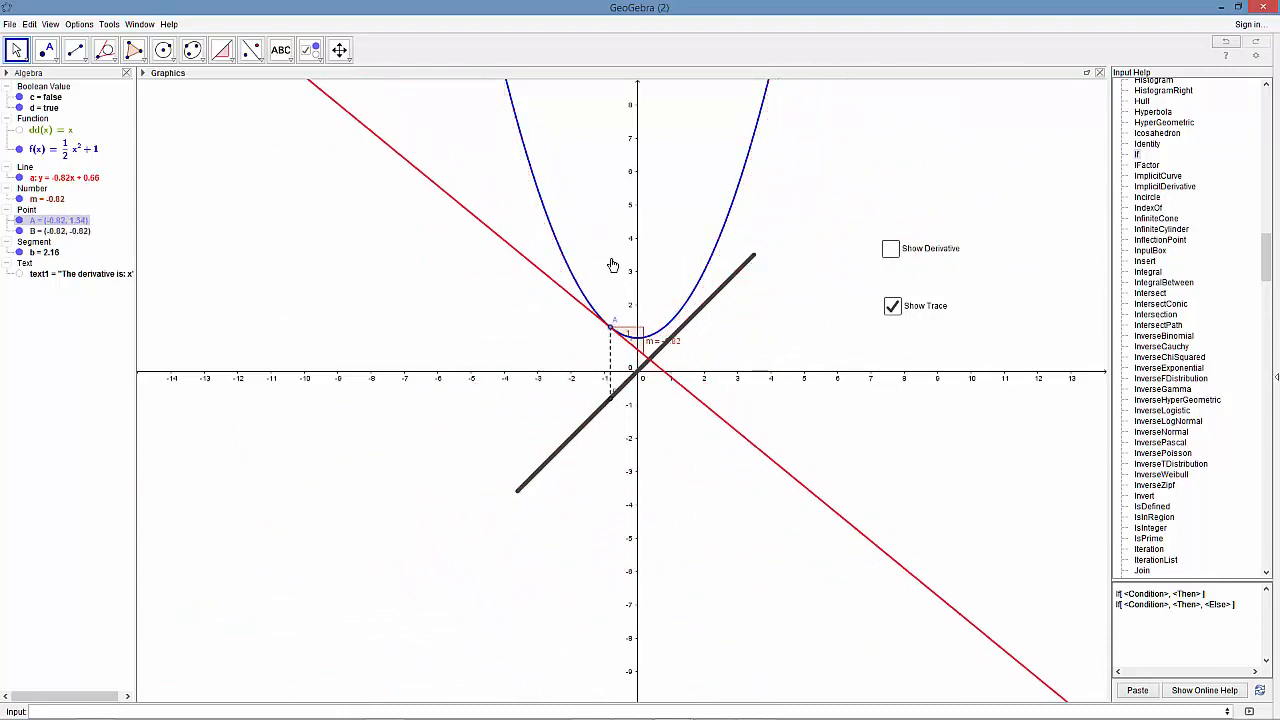
{"action": "left_click", "coordinate": [892, 307]}
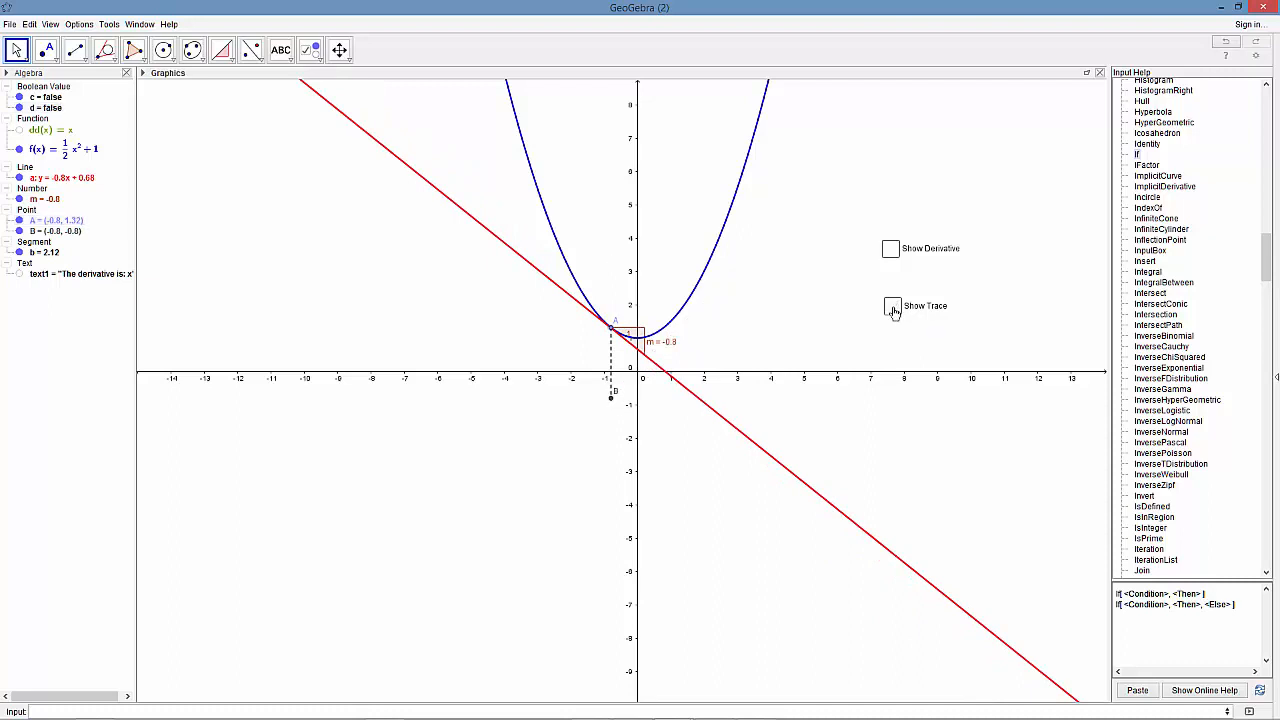
{"action": "left_click_drag", "start_coordinate": [611, 326], "coordinate": [558, 240]}
{"action": "left_click_drag", "start_coordinate": [591, 286], "coordinate": [586, 238]}
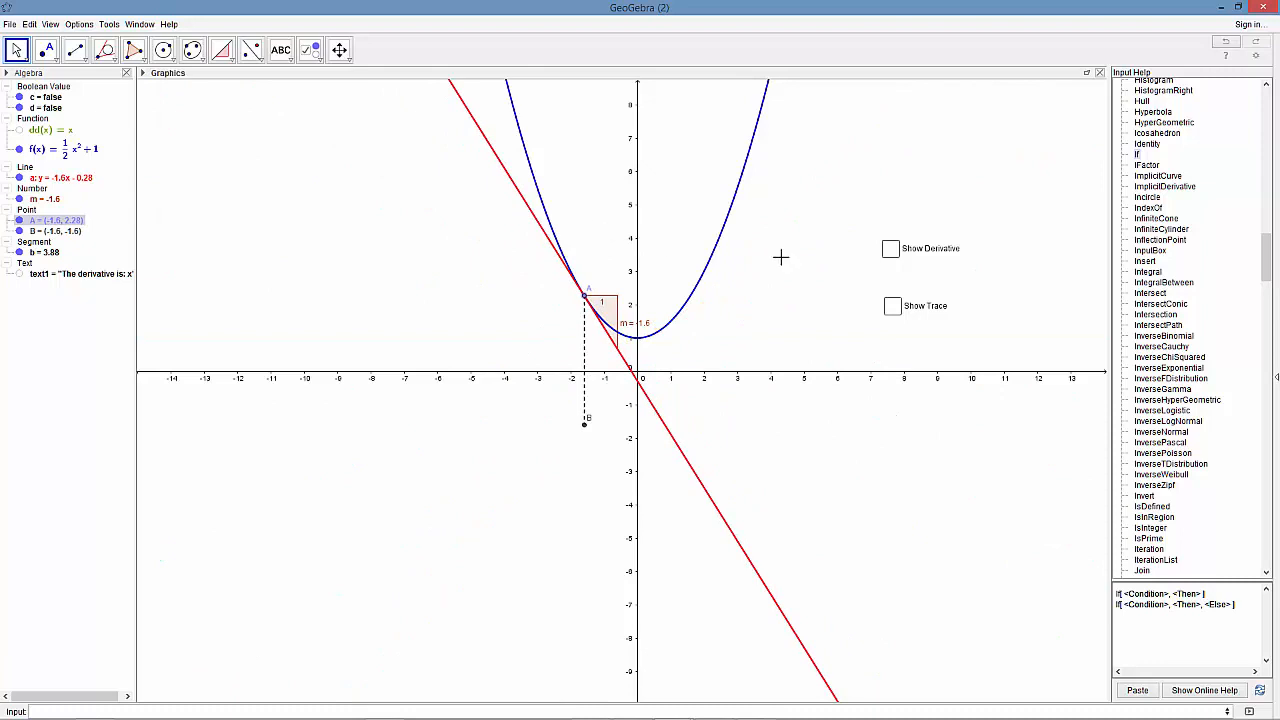
{"action": "left_click", "coordinate": [892, 306]}
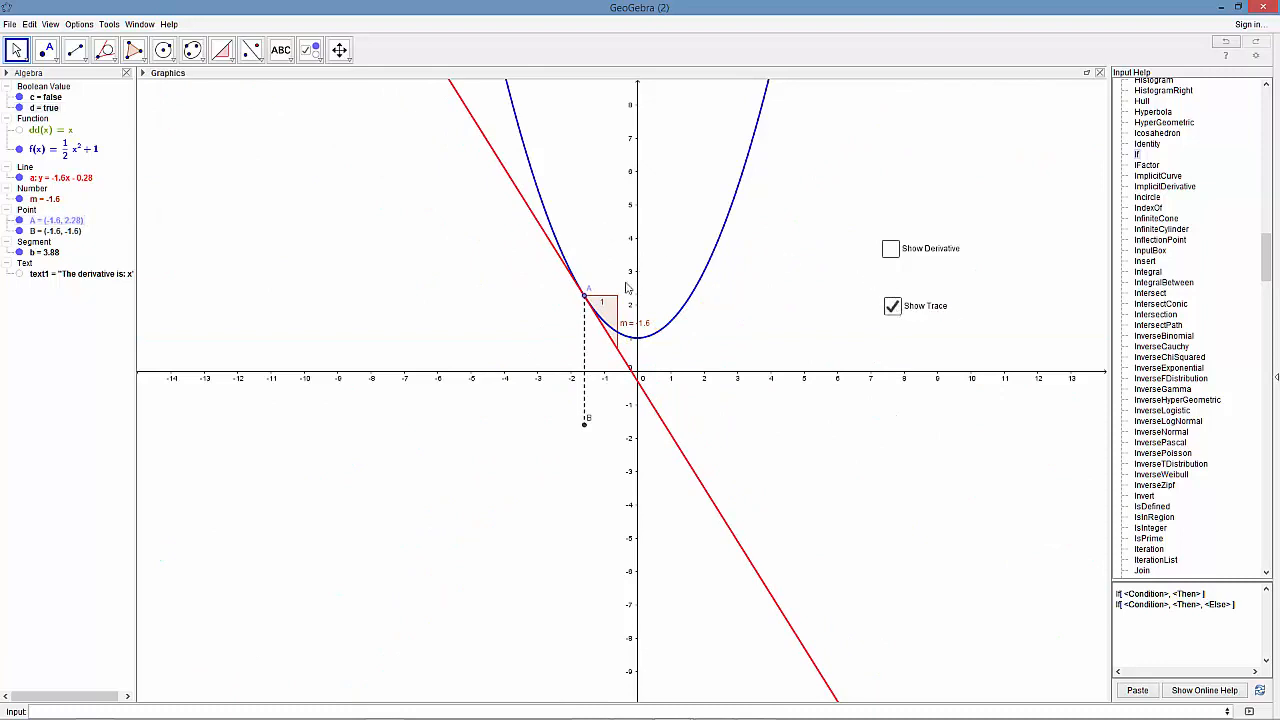
{"action": "mouse_move", "coordinate": [584, 296]}
{"action": "left_mouse_down"}
{"action": "mouse_move", "coordinate": [531, 166]}
{"action": "mouse_move", "coordinate": [583, 287]}
{"action": "mouse_move", "coordinate": [643, 341]}
{"action": "mouse_move", "coordinate": [678, 318]}
{"action": "mouse_move", "coordinate": [711, 258]}
{"action": "mouse_move", "coordinate": [757, 110]}
{"action": "mouse_move", "coordinate": [699, 197]}
{"action": "mouse_move", "coordinate": [577, 237]}
{"action": "mouse_move", "coordinate": [534, 233]}
{"action": "mouse_move", "coordinate": [517, 125]}
{"action": "mouse_move", "coordinate": [551, 251]}
{"action": "mouse_move", "coordinate": [586, 272]}
{"action": "mouse_move", "coordinate": [674, 266]}
{"action": "mouse_move", "coordinate": [730, 225]}
{"action": "mouse_move", "coordinate": [670, 265]}
{"action": "mouse_move", "coordinate": [607, 262]}
{"action": "left_mouse_up"}
Compare the trace with the derivative graph by toggling Show Derivative on and off, and turn Show Trace off.
{"action": "left_click", "coordinate": [890, 249]}
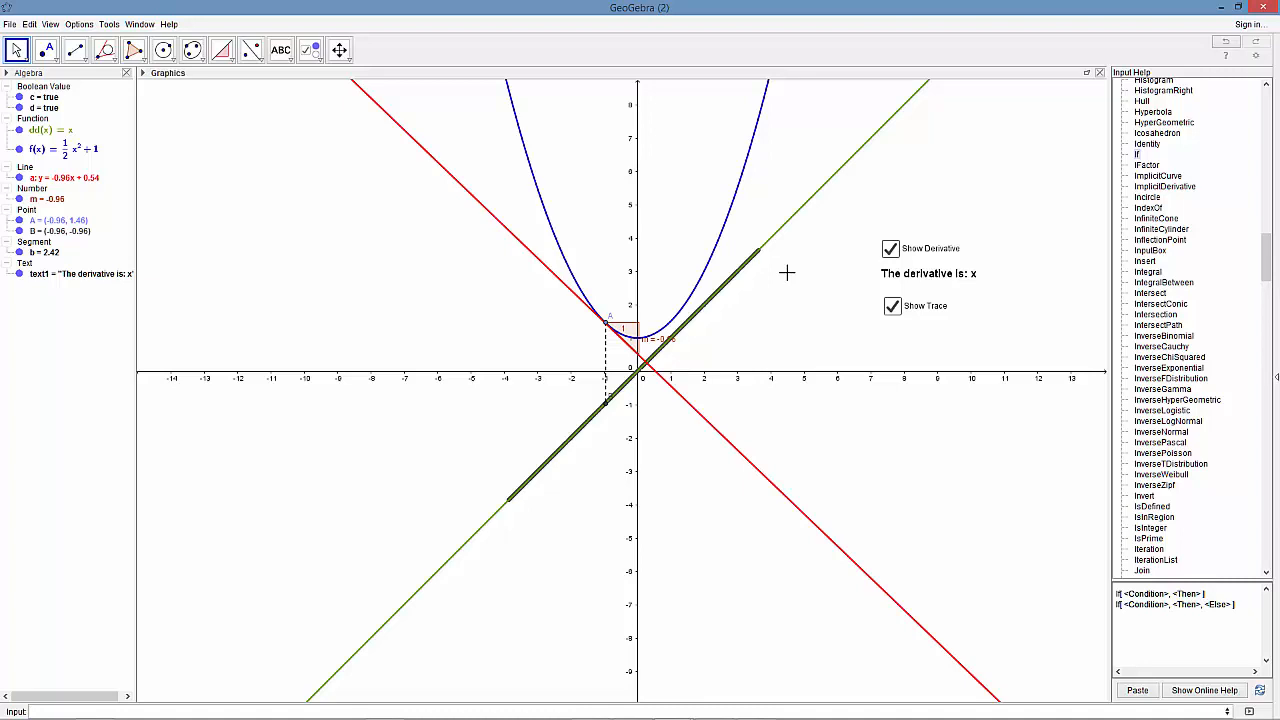
{"action": "left_click", "coordinate": [890, 249]}
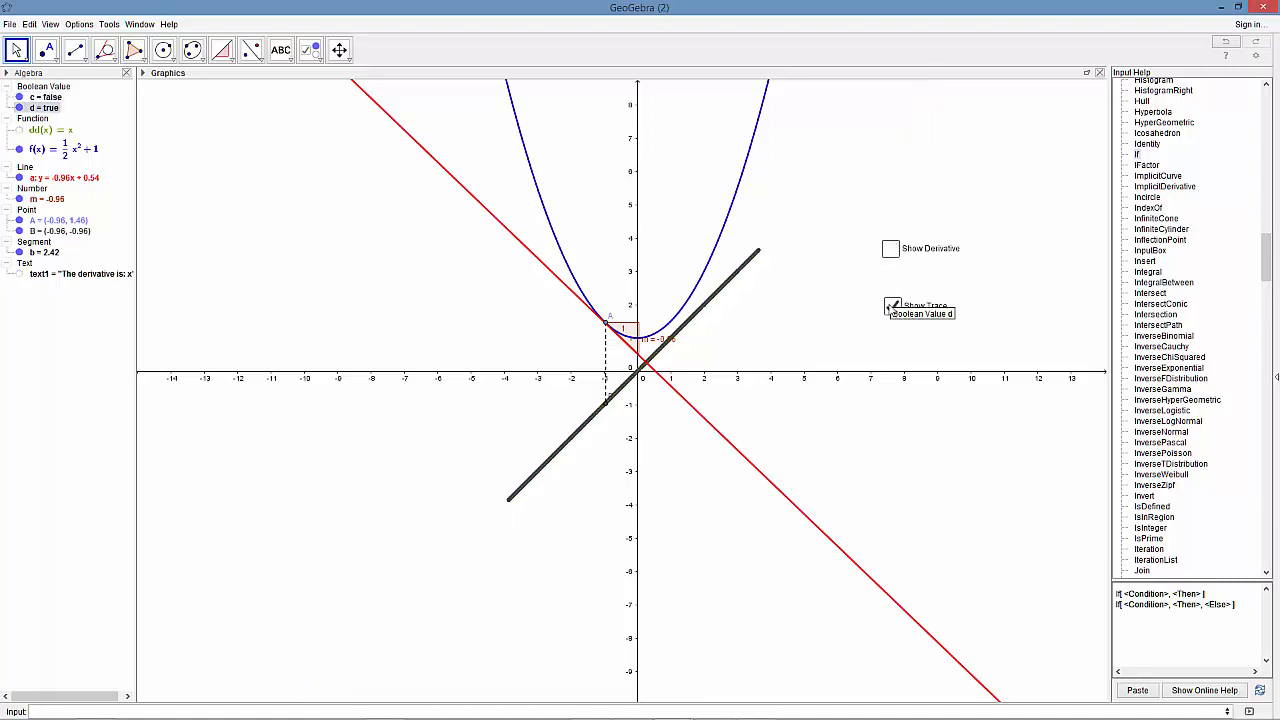
{"action": "left_click", "coordinate": [892, 307]}
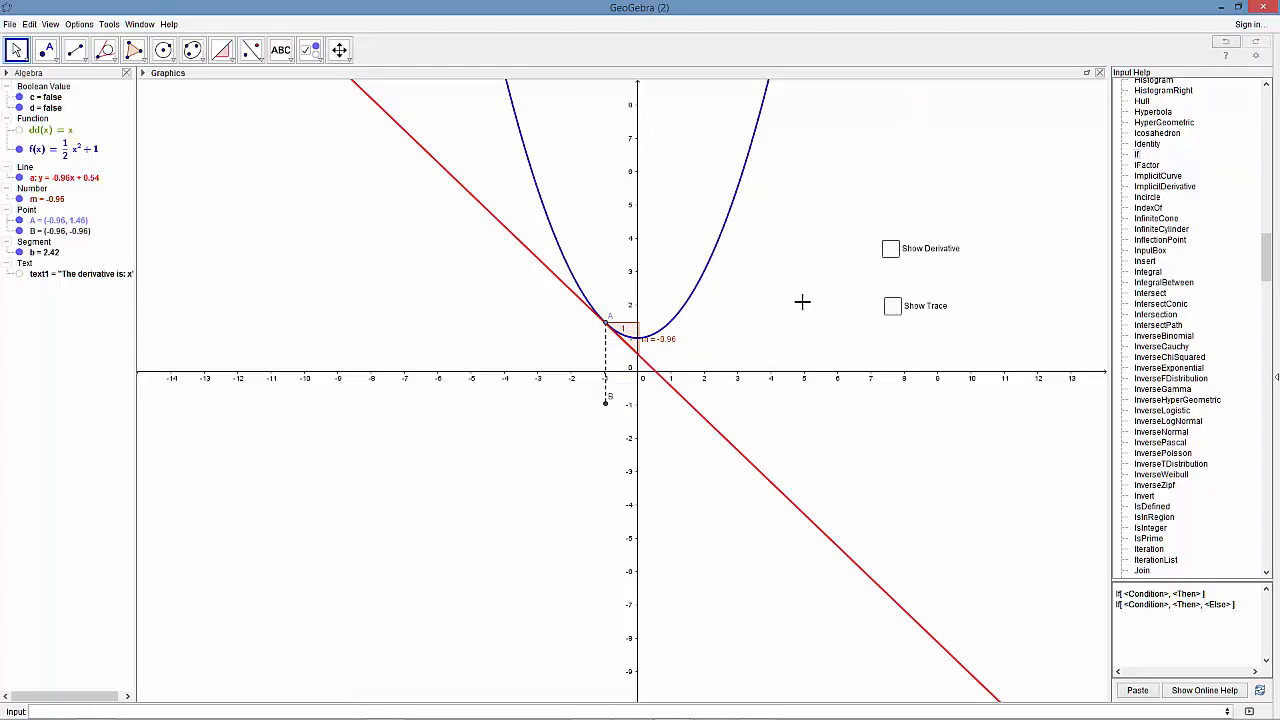
Add an input box captioned "Function" linked to f(x) and align it just above the Show Derivative check box.
{"action": "left_click", "coordinate": [289, 58]}
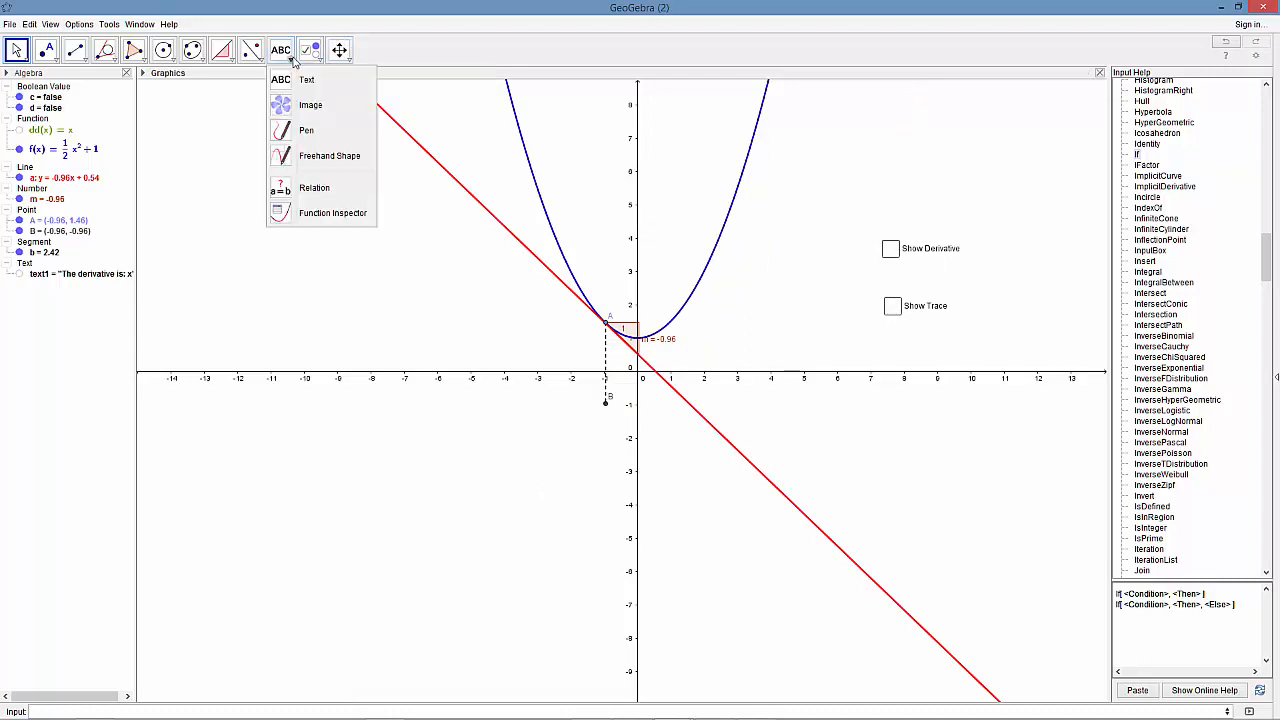
{"action": "left_click", "coordinate": [317, 60]}
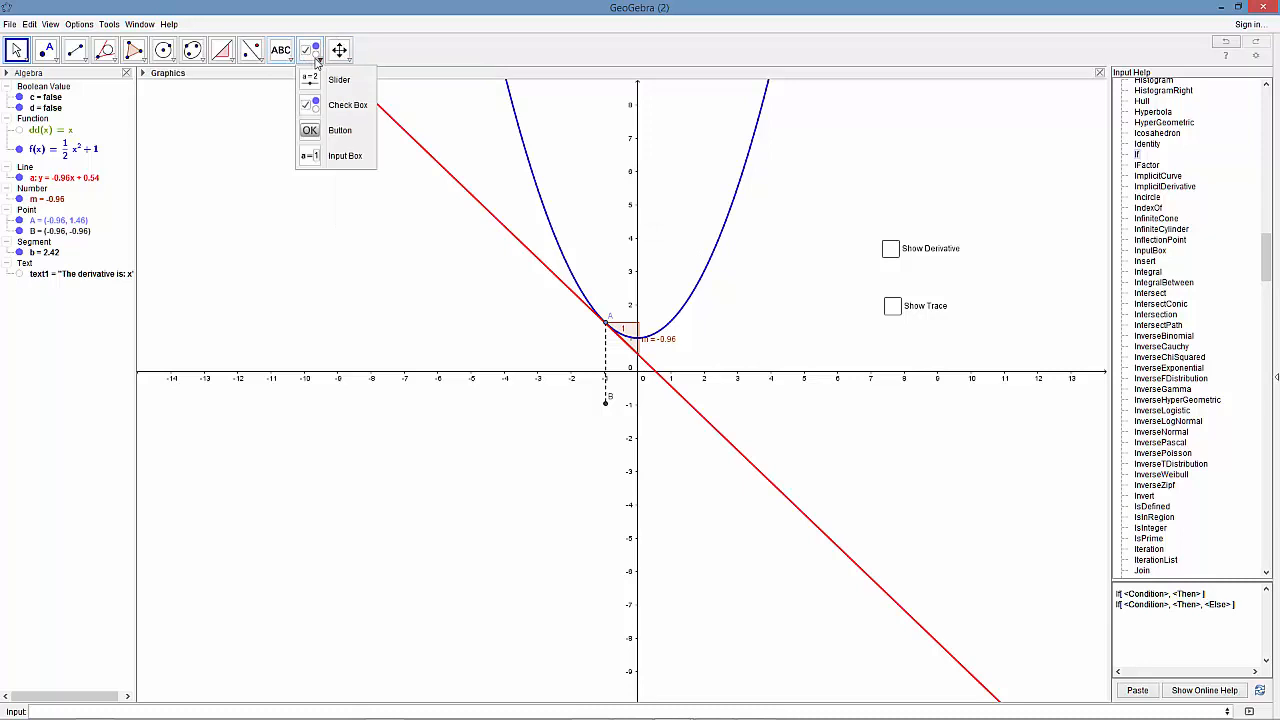
{"action": "left_click", "coordinate": [331, 157]}
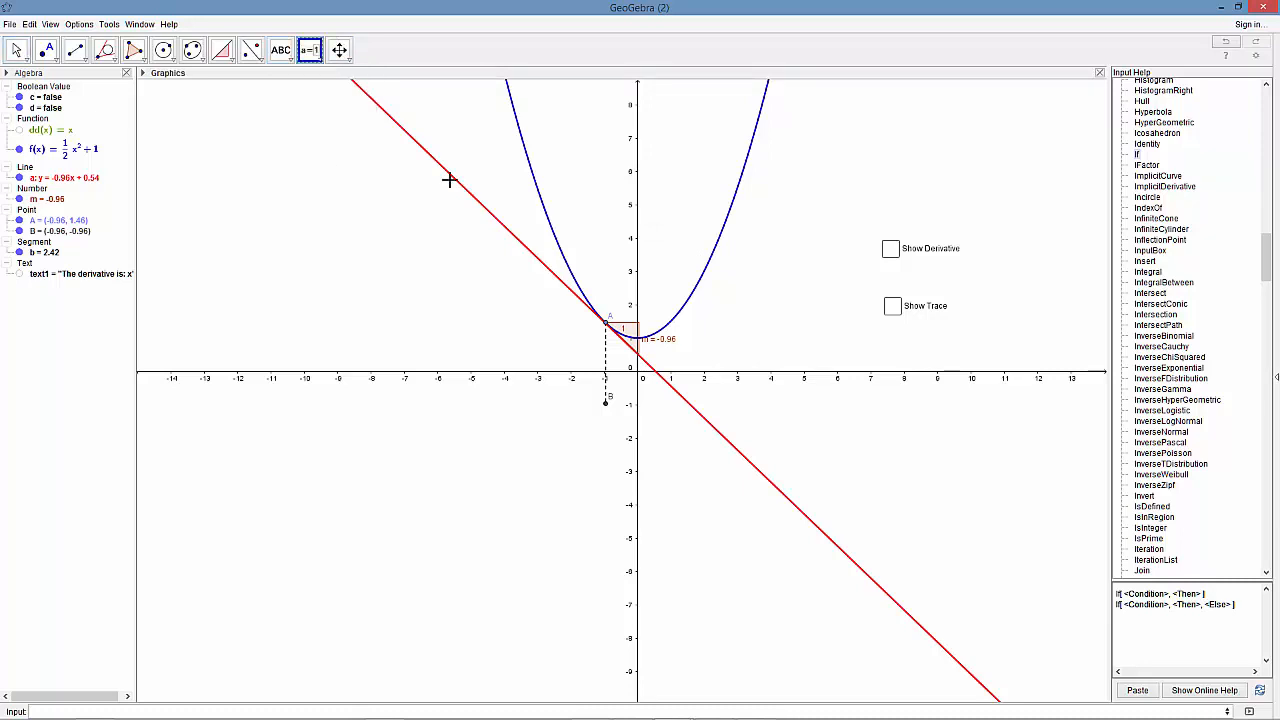
{"action": "left_click", "coordinate": [883, 201]}
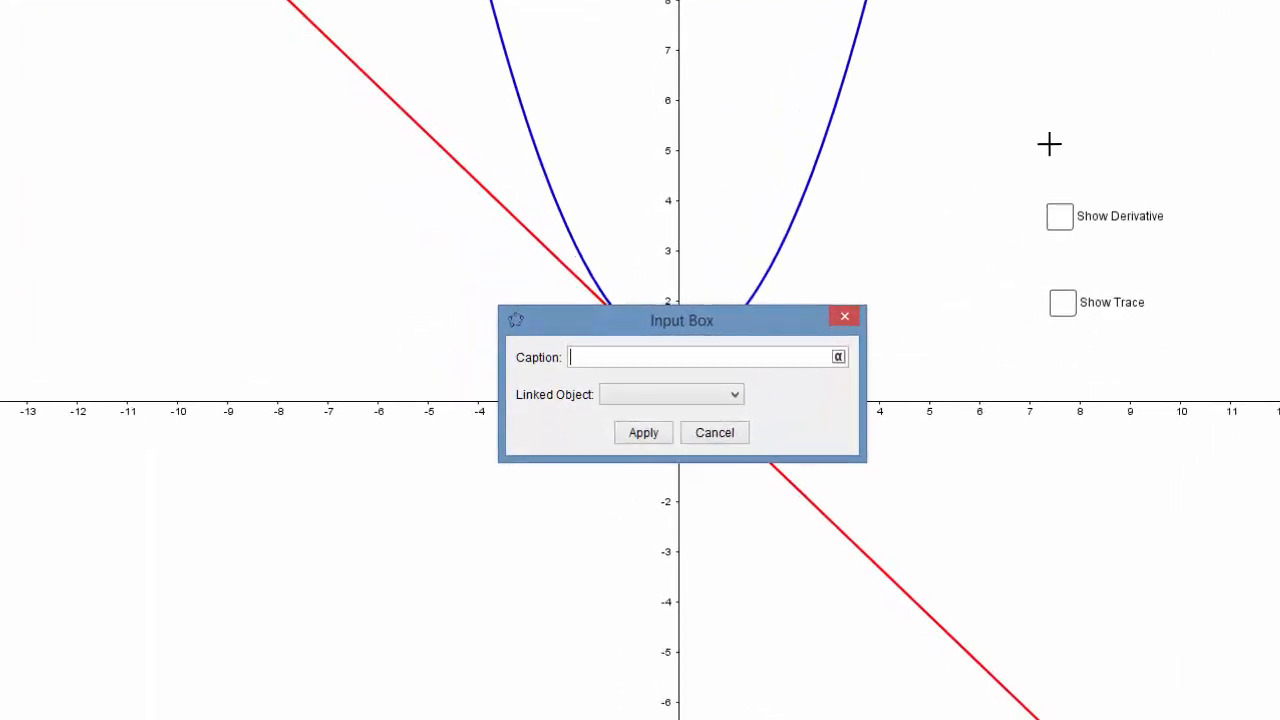
{"action": "type", "text": "Function"}
{"action": "left_click", "coordinate": [735, 395]}
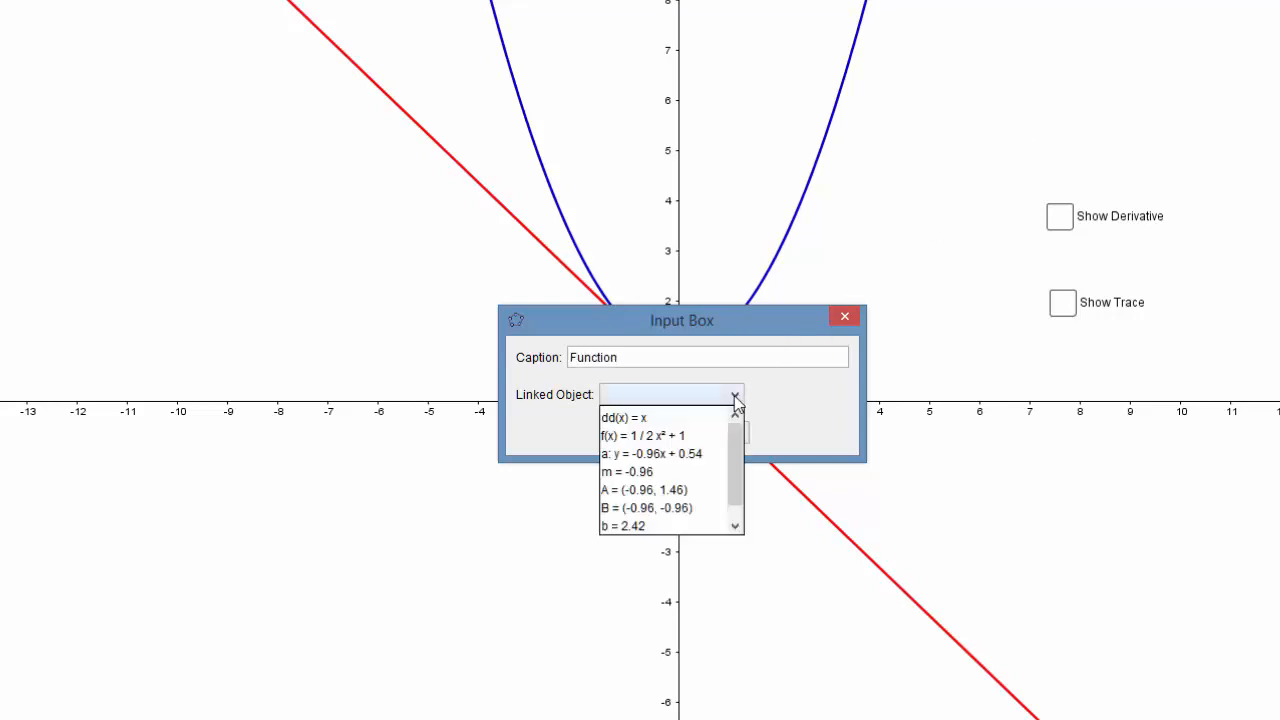
{"action": "left_click", "coordinate": [673, 437]}
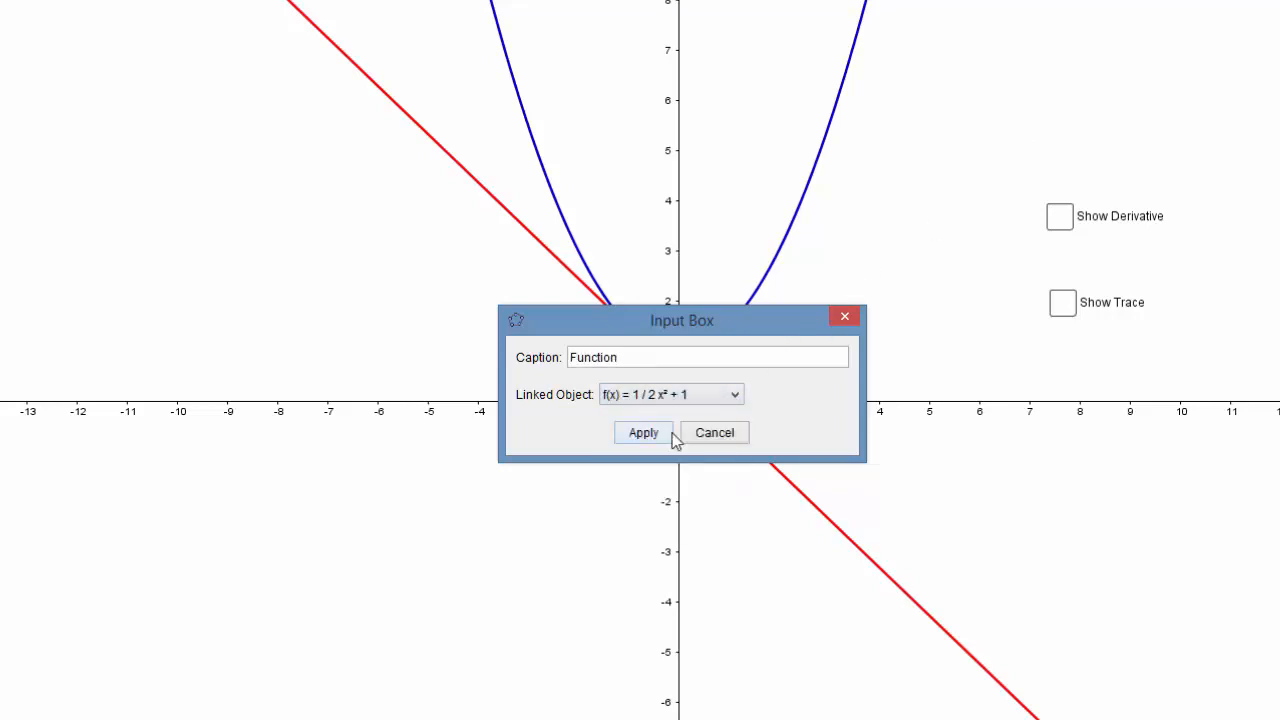
{"action": "left_click", "coordinate": [646, 437]}
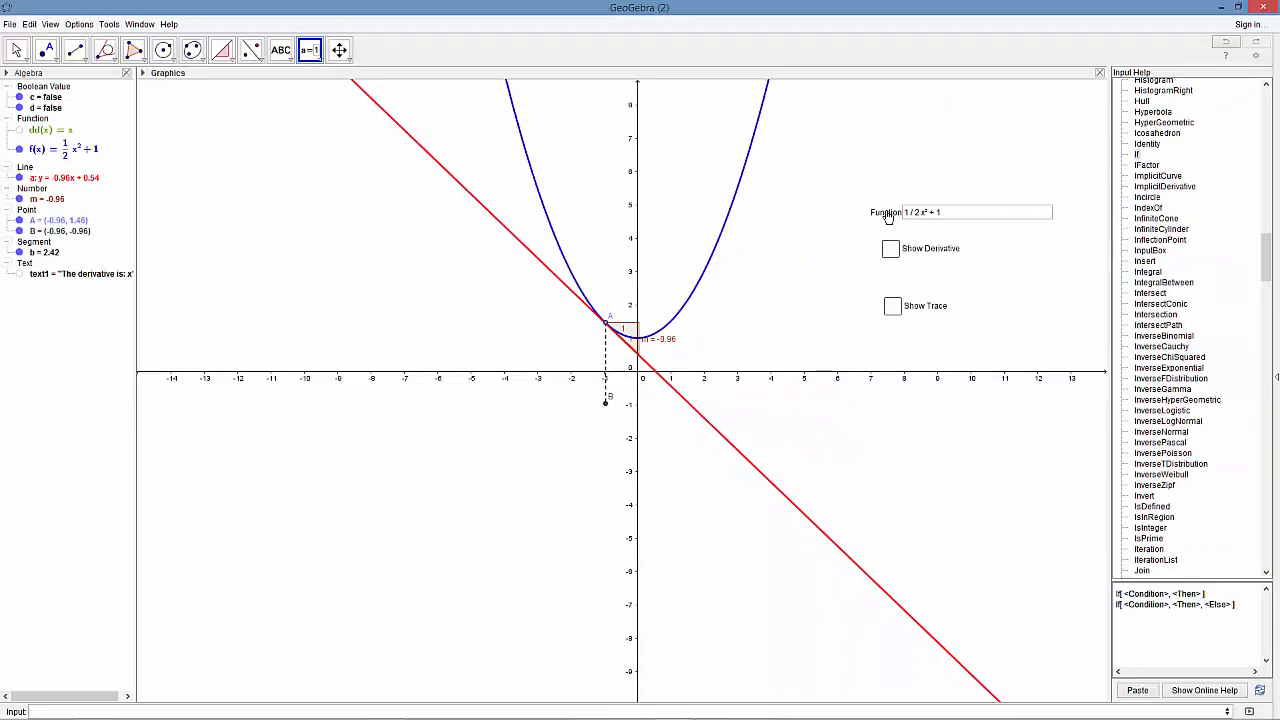
{"action": "left_click_drag", "start_coordinate": [888, 216], "coordinate": [896, 216]}
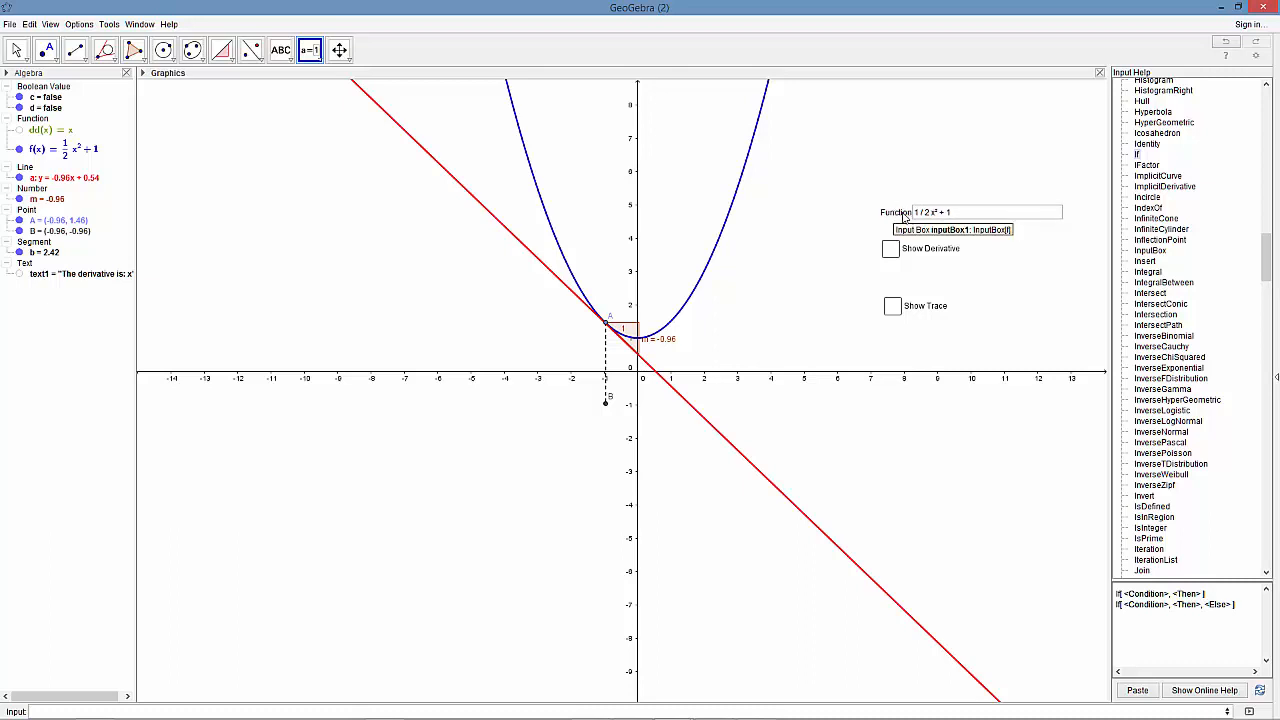
Open the Function input box's On Update script and enter "SetValue[c, false]" as its first line.
{"action": "right_click", "coordinate": [893, 214]}
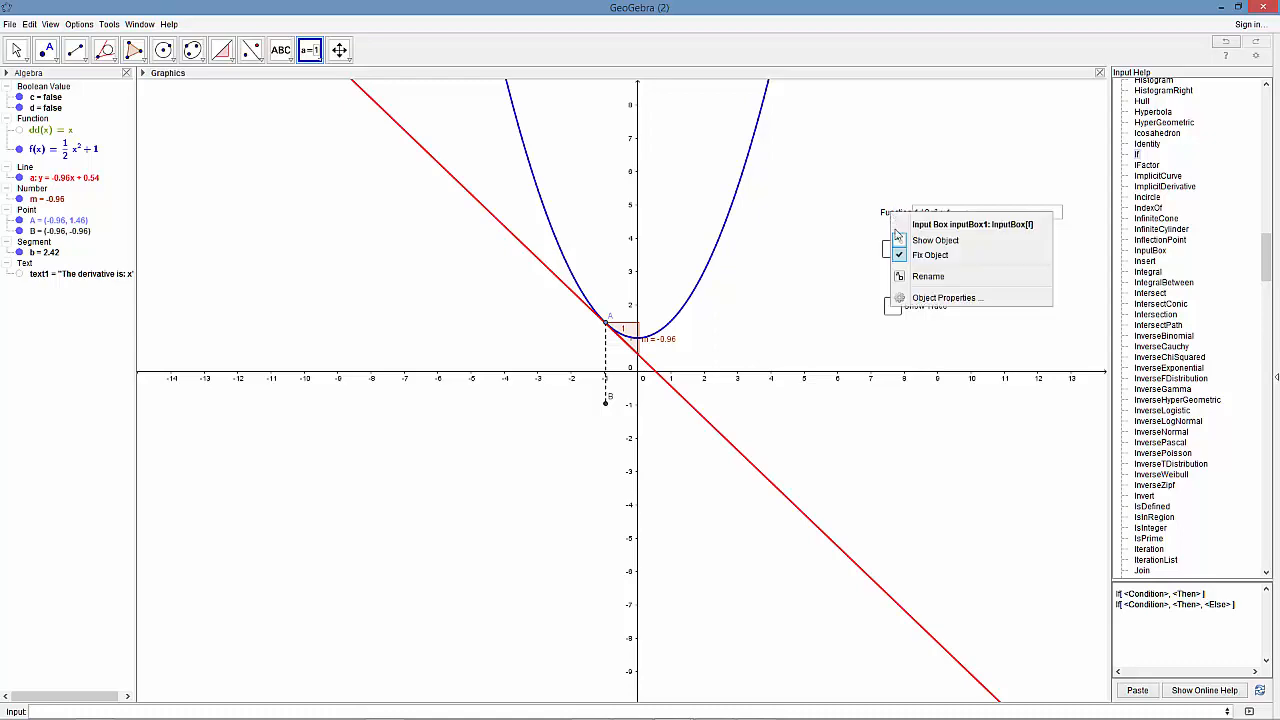
{"action": "left_click", "coordinate": [925, 300]}
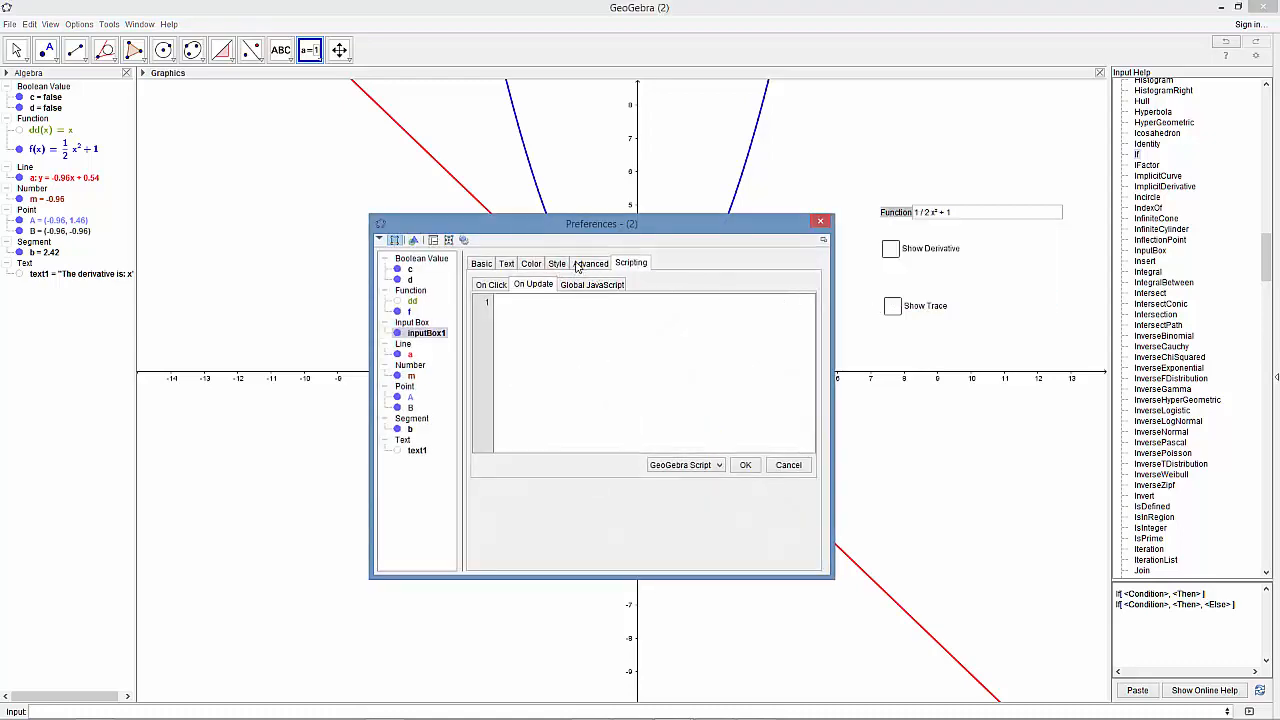
{"action": "left_click_drag", "start_coordinate": [541, 230], "coordinate": [563, 354]}
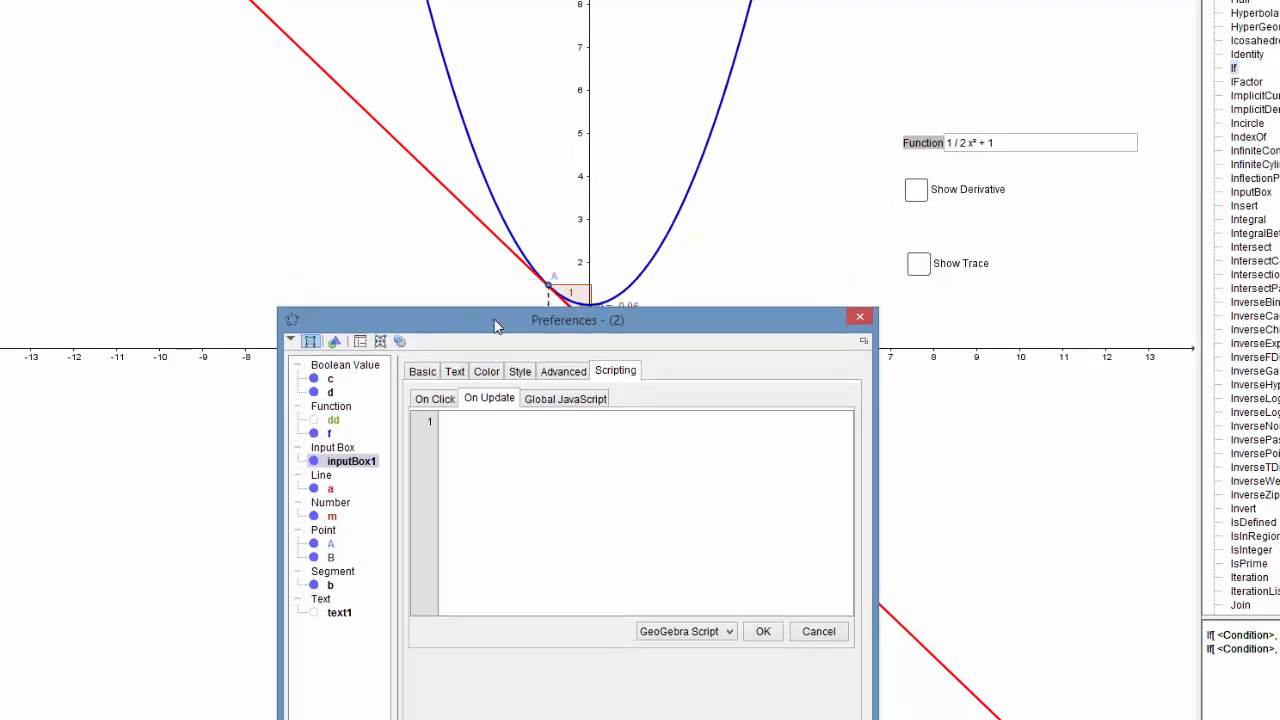
{"action": "left_click_drag", "start_coordinate": [497, 326], "coordinate": [507, 289]}
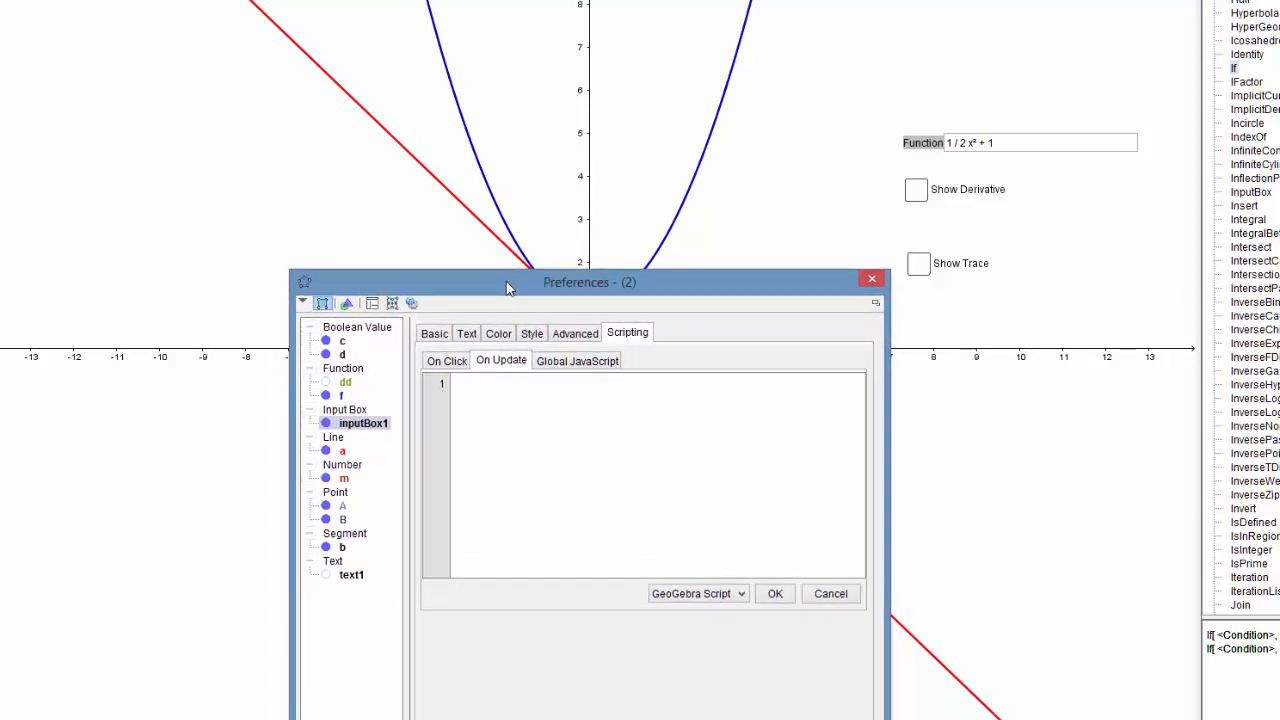
{"action": "left_click", "coordinate": [486, 382]}
{"action": "type", "text": "Set"}
{"action": "type", "text": "Val"}
{"action": "type", "text": "ue"}
{"action": "type", "text": "["}
{"action": "type", "text": "c"}
{"action": "type", "text": ", false] "}
Add "SetValue[d, false]" as the second line of the input box's update script.
{"action": "type", "text": "SetValu"}
{"action": "type", "text": "e"}
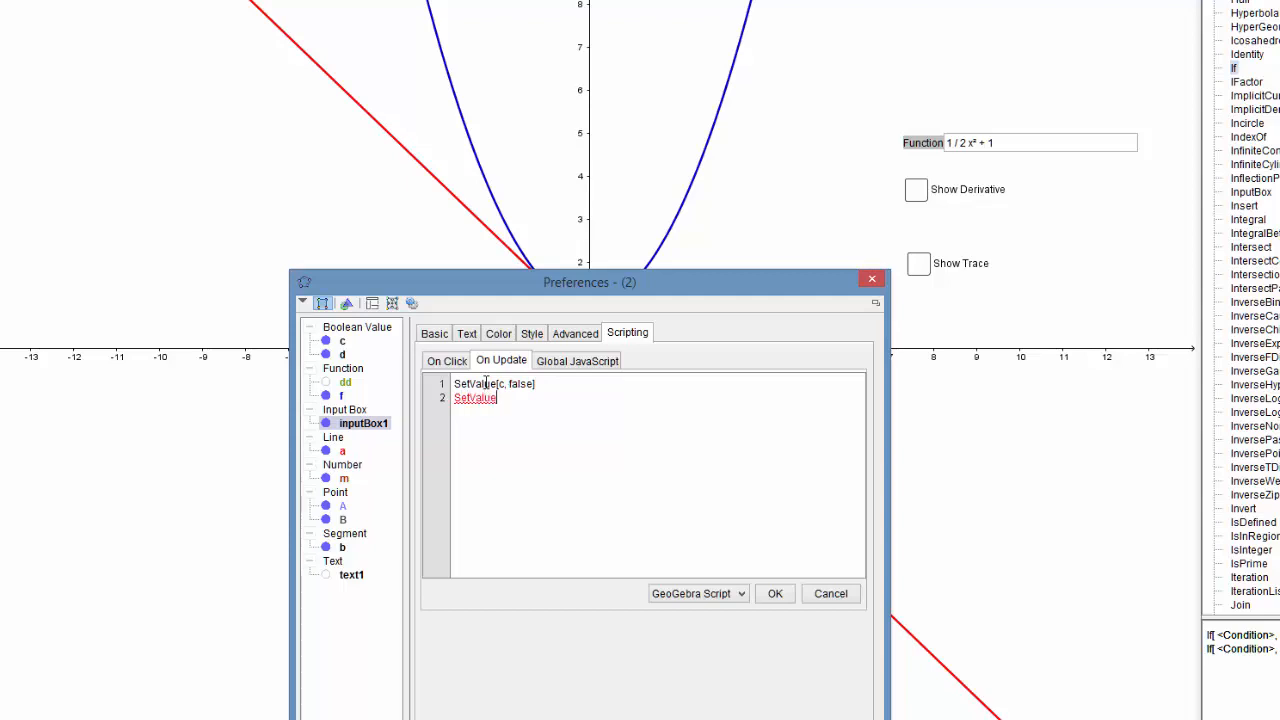
{"action": "type", "text": "["}
{"action": "type", "text": "d"}
{"action": "type", "text": ","}
{"action": "type", "text": " false"}
{"action": "type", "text": "]"}
Add the script lines "SetTrace[B, false]" and "ZoomIn[1]", save the script and close the input box's properties.
{"action": "type", "text": "S"}
{"action": "type", "text": "etTrace[B"}
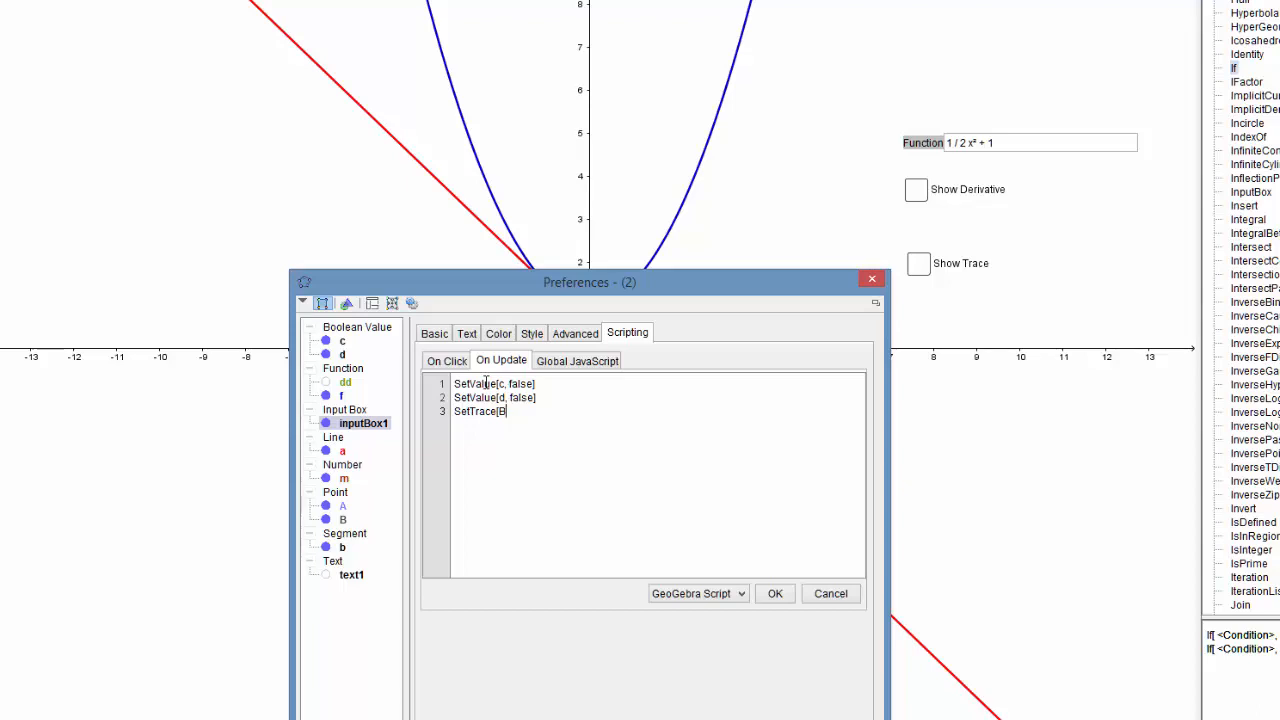
{"action": "type", "text": ", false"}
{"action": "type", "text": "ZoomIn[1]"}
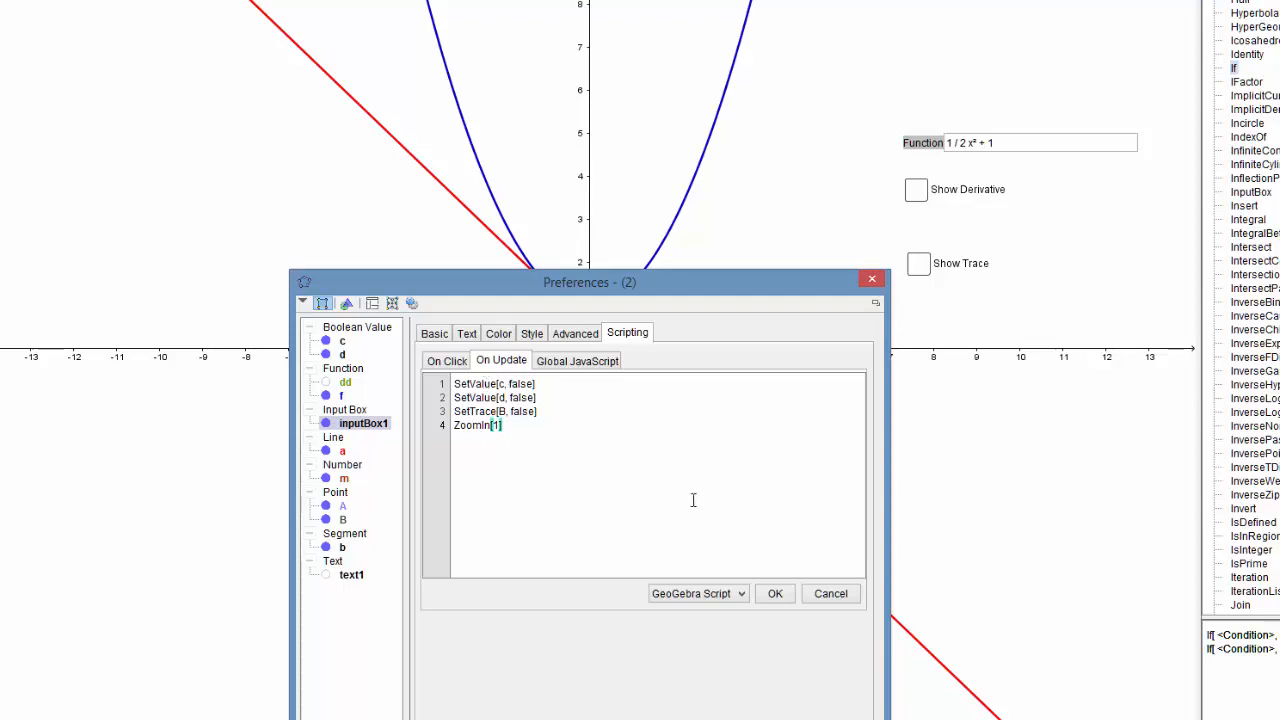
{"action": "left_click", "coordinate": [777, 595]}
{"action": "left_click", "coordinate": [544, 397]}
{"action": "left_click", "coordinate": [544, 411]}
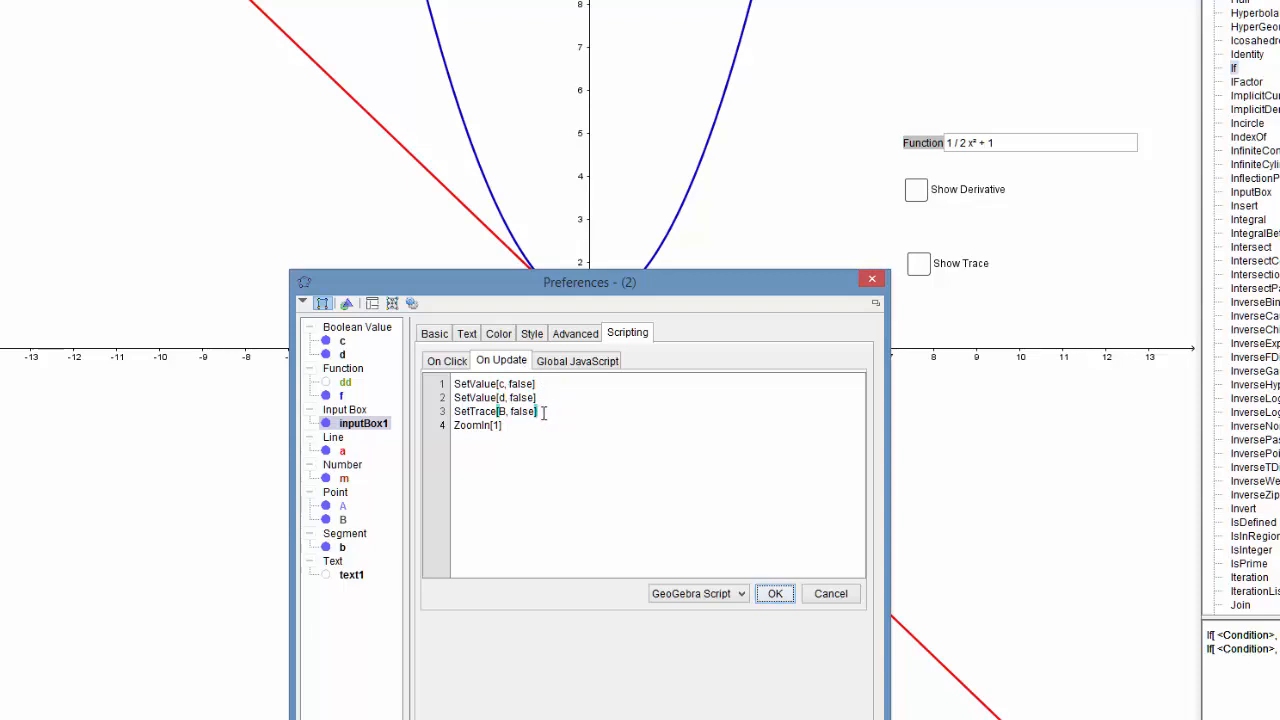
{"action": "left_click", "coordinate": [519, 430]}
{"action": "left_click", "coordinate": [775, 594]}
{"action": "left_click", "coordinate": [872, 279]}
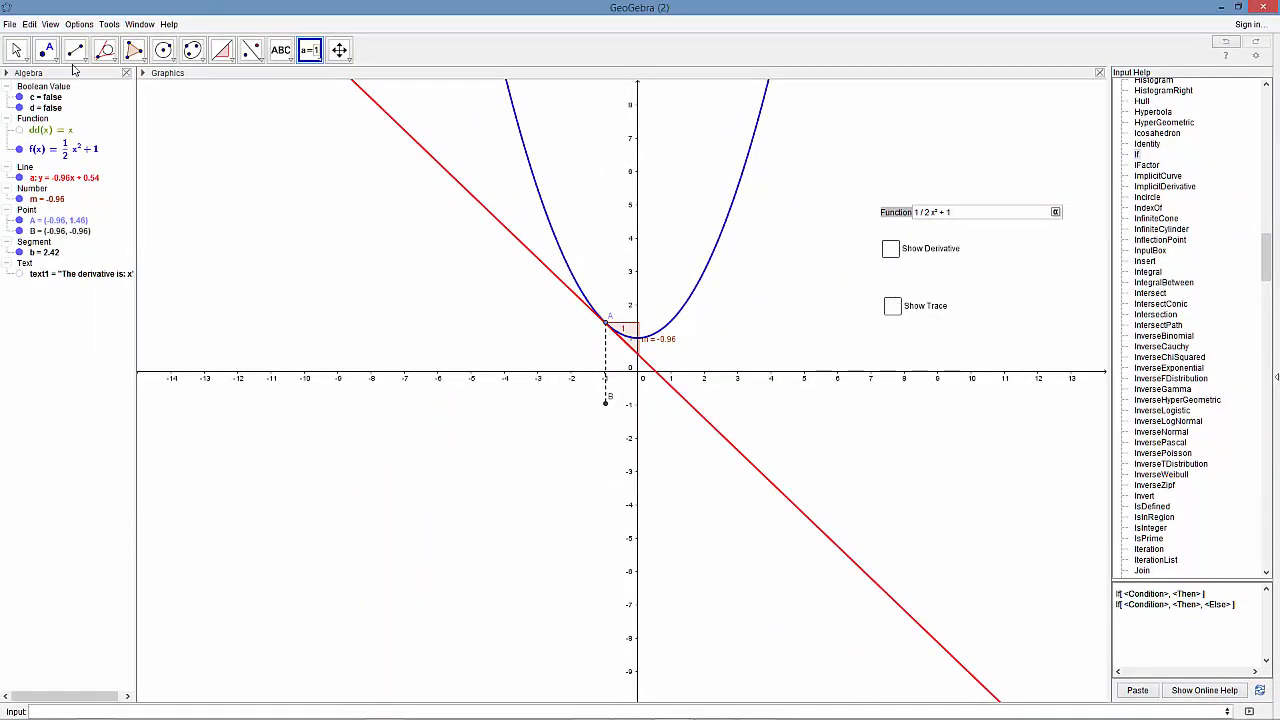
Turn on Show Trace, move point A along the parabola, and show the derivative to compare it with the trace.
{"action": "left_click", "coordinate": [16, 50]}
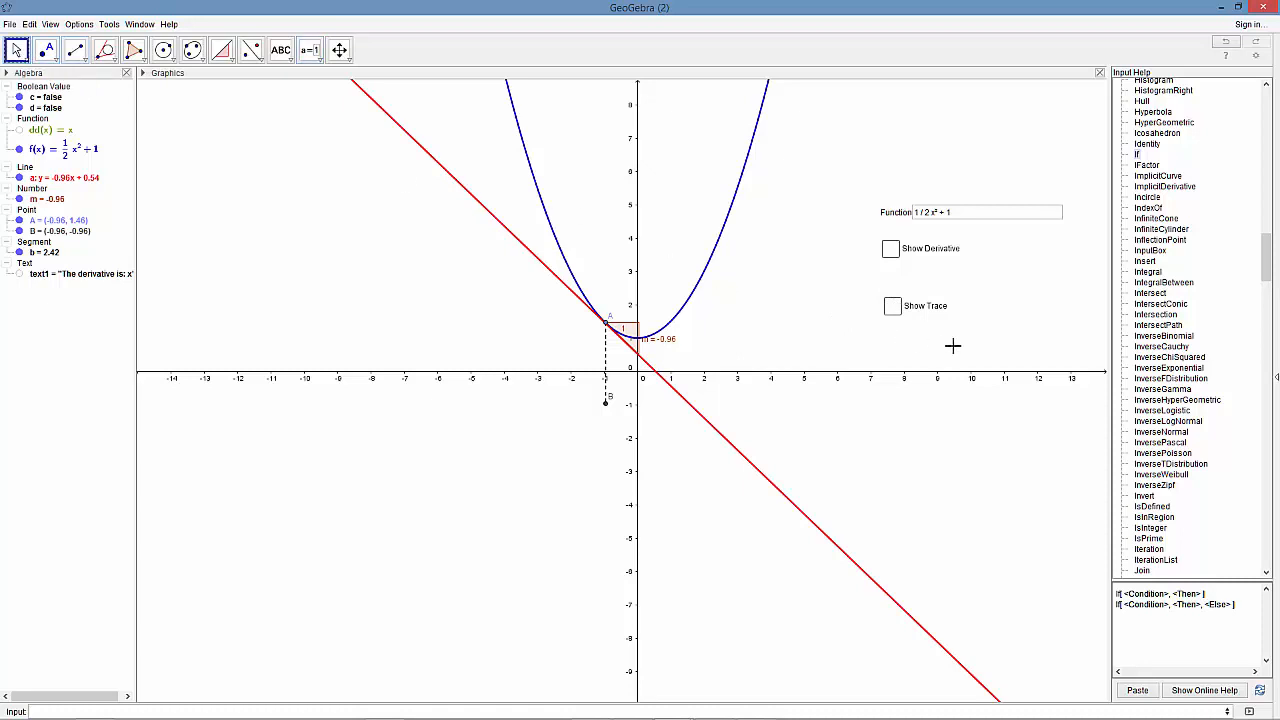
{"action": "left_click", "coordinate": [895, 314]}
{"action": "left_click_drag", "start_coordinate": [593, 278], "coordinate": [577, 316]}
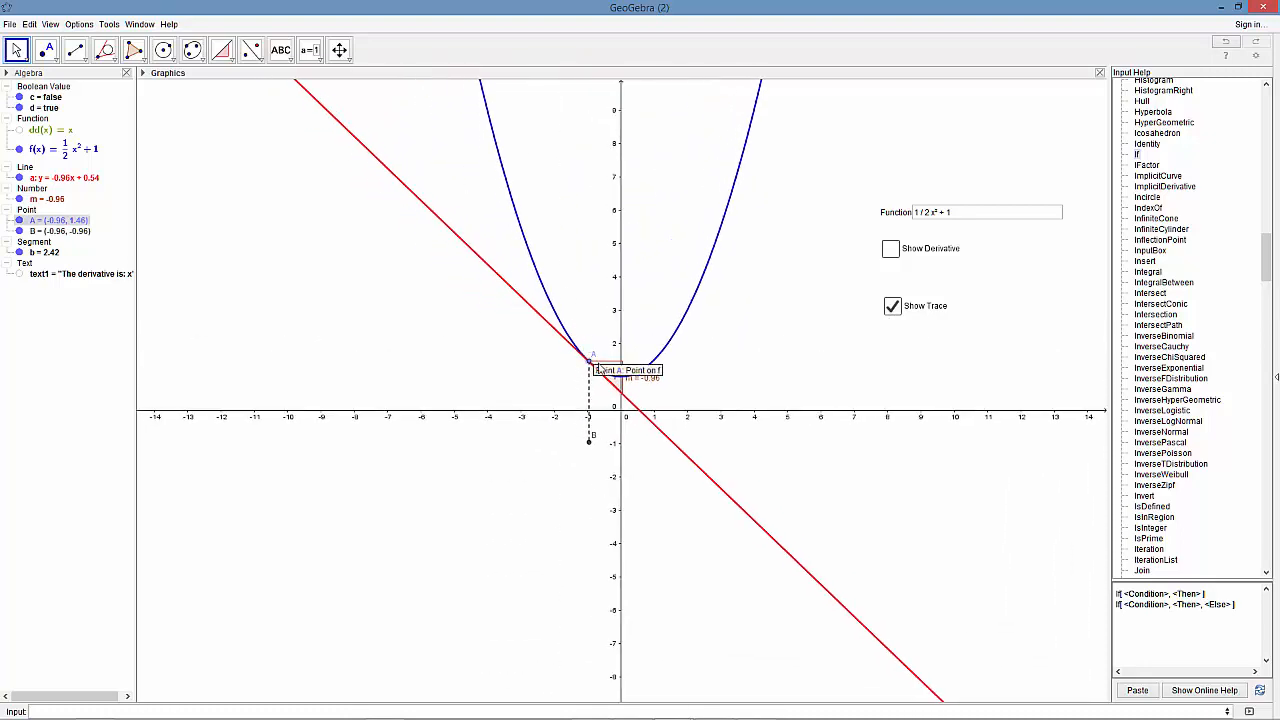
{"action": "mouse_move", "coordinate": [592, 364]}
{"action": "left_mouse_down"}
{"action": "mouse_move", "coordinate": [534, 268]}
{"action": "mouse_move", "coordinate": [622, 372]}
{"action": "mouse_move", "coordinate": [689, 369]}
{"action": "mouse_move", "coordinate": [620, 368]}
{"action": "mouse_move", "coordinate": [524, 255]}
{"action": "mouse_move", "coordinate": [618, 350]}
{"action": "mouse_move", "coordinate": [729, 320]}
{"action": "mouse_move", "coordinate": [614, 314]}
{"action": "mouse_move", "coordinate": [543, 271]}
{"action": "mouse_move", "coordinate": [516, 224]}
{"action": "mouse_move", "coordinate": [580, 290]}
{"action": "mouse_move", "coordinate": [643, 314]}
{"action": "mouse_move", "coordinate": [730, 287]}
{"action": "mouse_move", "coordinate": [636, 360]}
{"action": "mouse_move", "coordinate": [622, 331]}
{"action": "left_mouse_up"}
{"action": "left_click", "coordinate": [889, 249]}
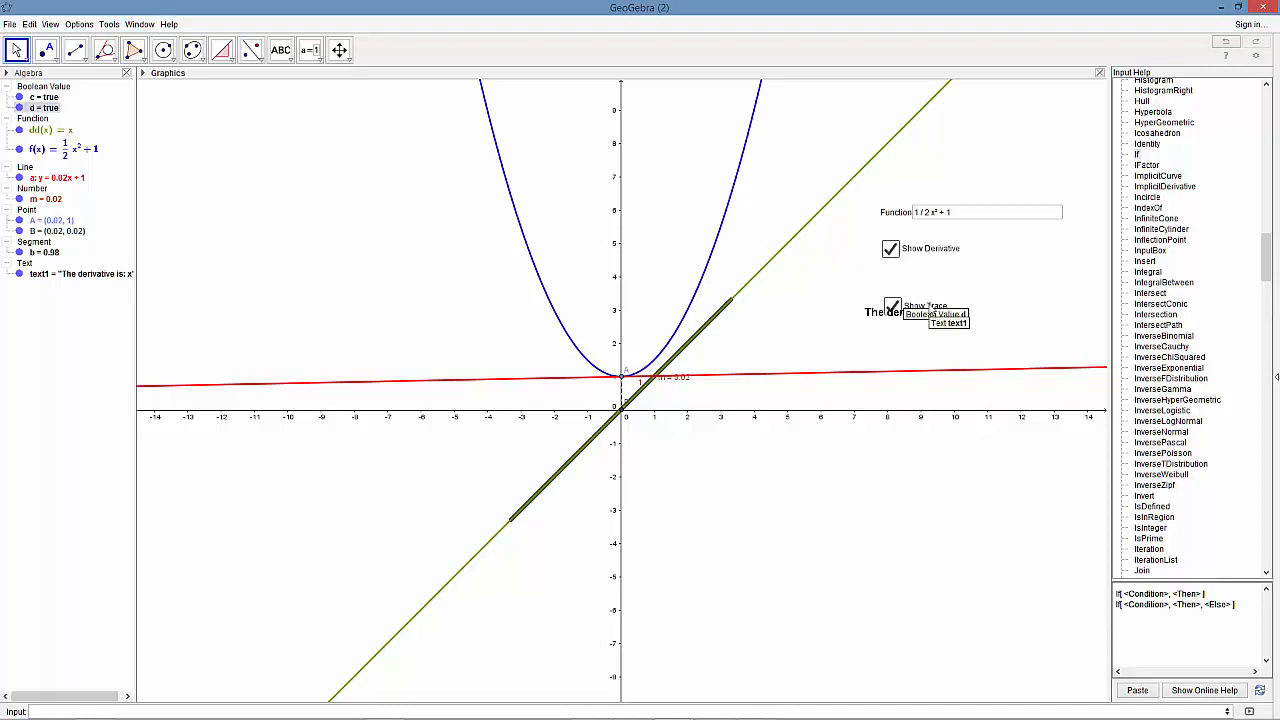
Place the derivative text between the Show Derivative and Show Trace check boxes and fix it, checking that the other controls are fixed.
{"action": "left_click", "coordinate": [928, 314]}
{"action": "mouse_move", "coordinate": [917, 314]}
{"action": "left_mouse_down"}
{"action": "mouse_move", "coordinate": [944, 284]}
{"action": "mouse_move", "coordinate": [933, 276]}
{"action": "left_mouse_up"}
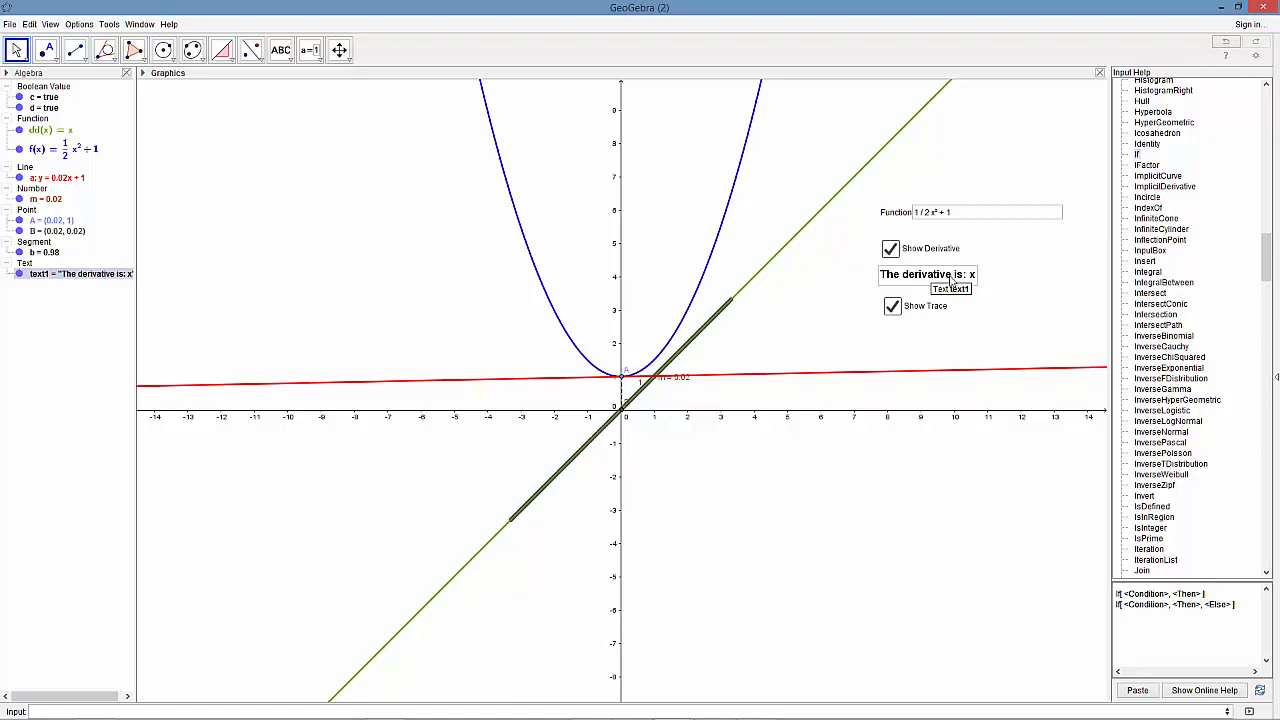
{"action": "right_click", "coordinate": [895, 214]}
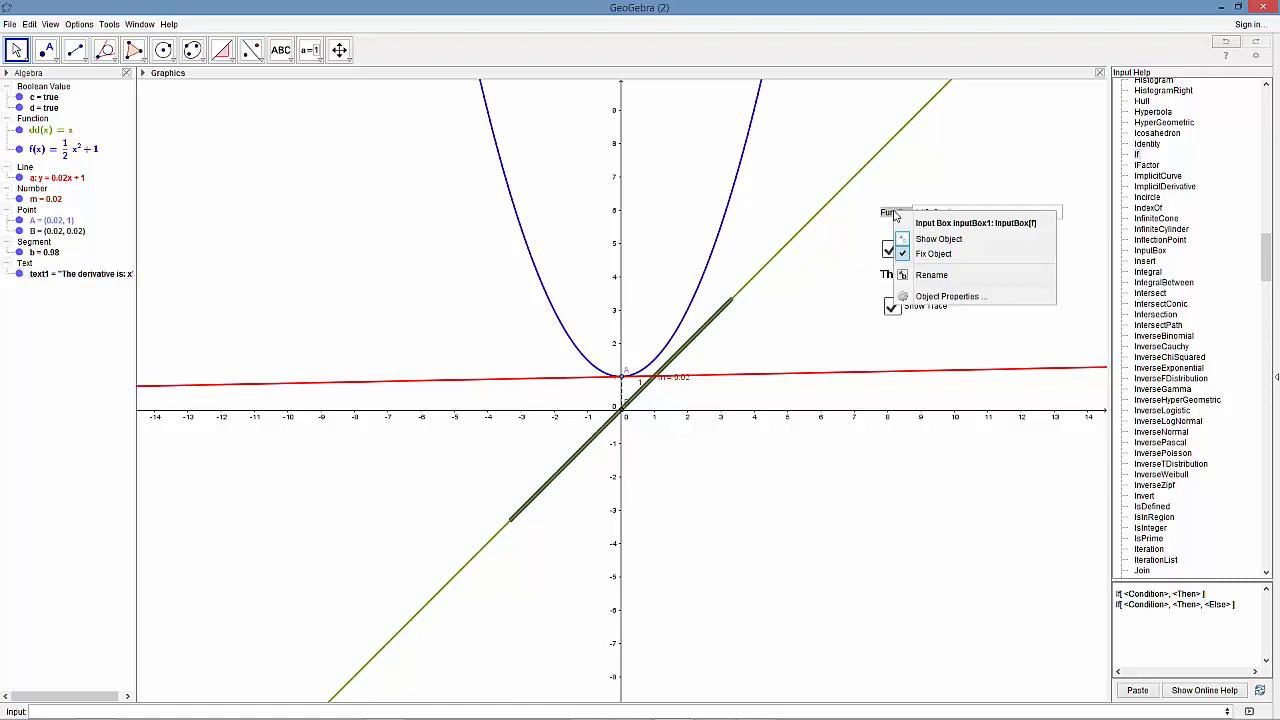
{"action": "left_click", "coordinate": [855, 260]}
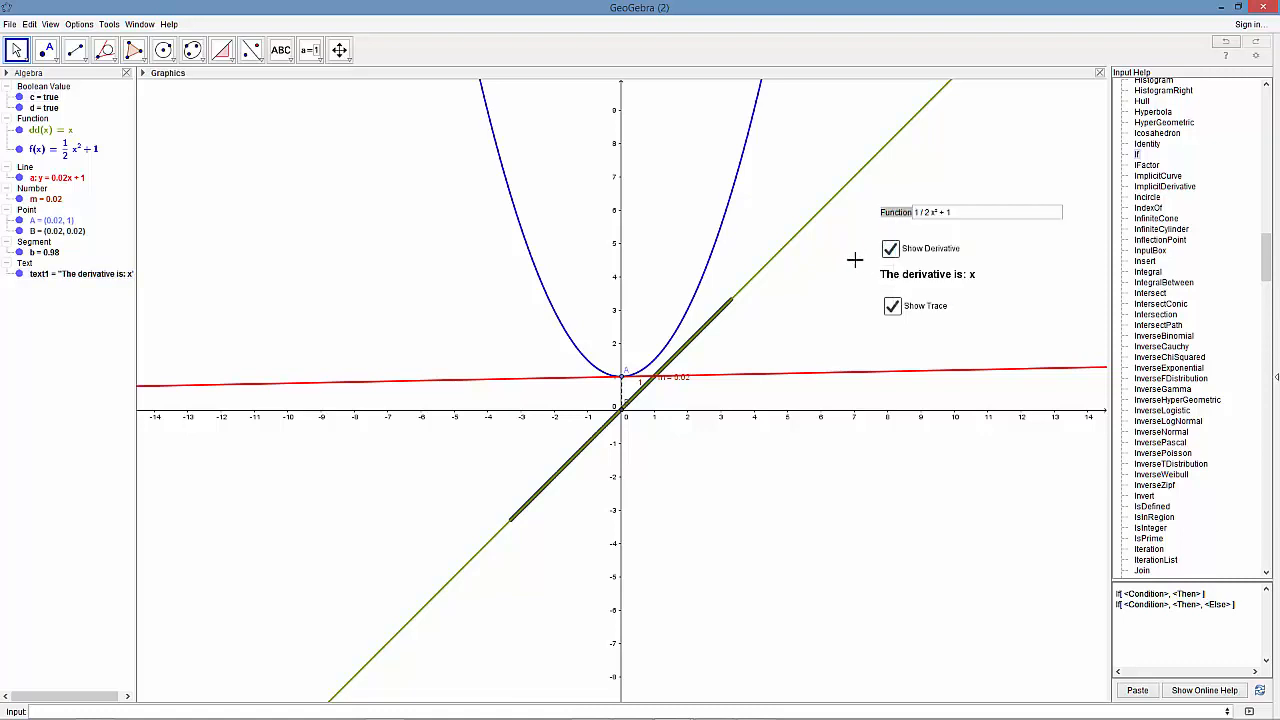
{"action": "right_click", "coordinate": [922, 256]}
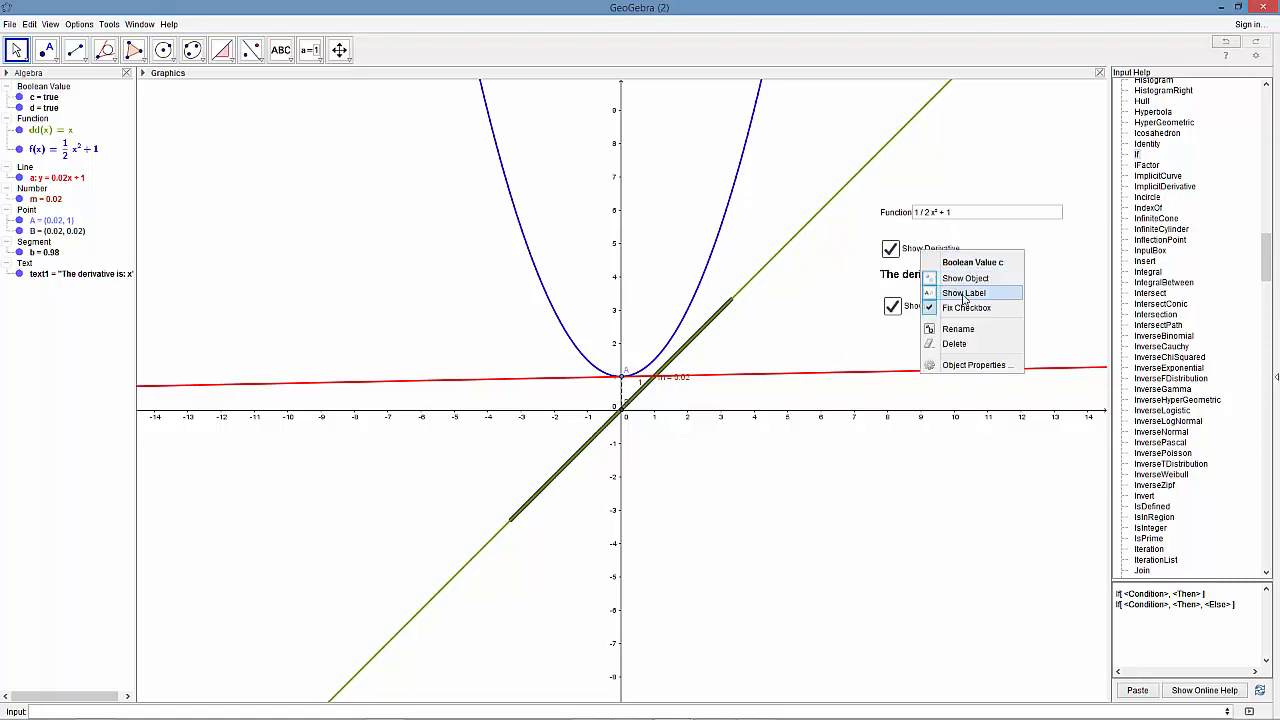
{"action": "left_click", "coordinate": [815, 335]}
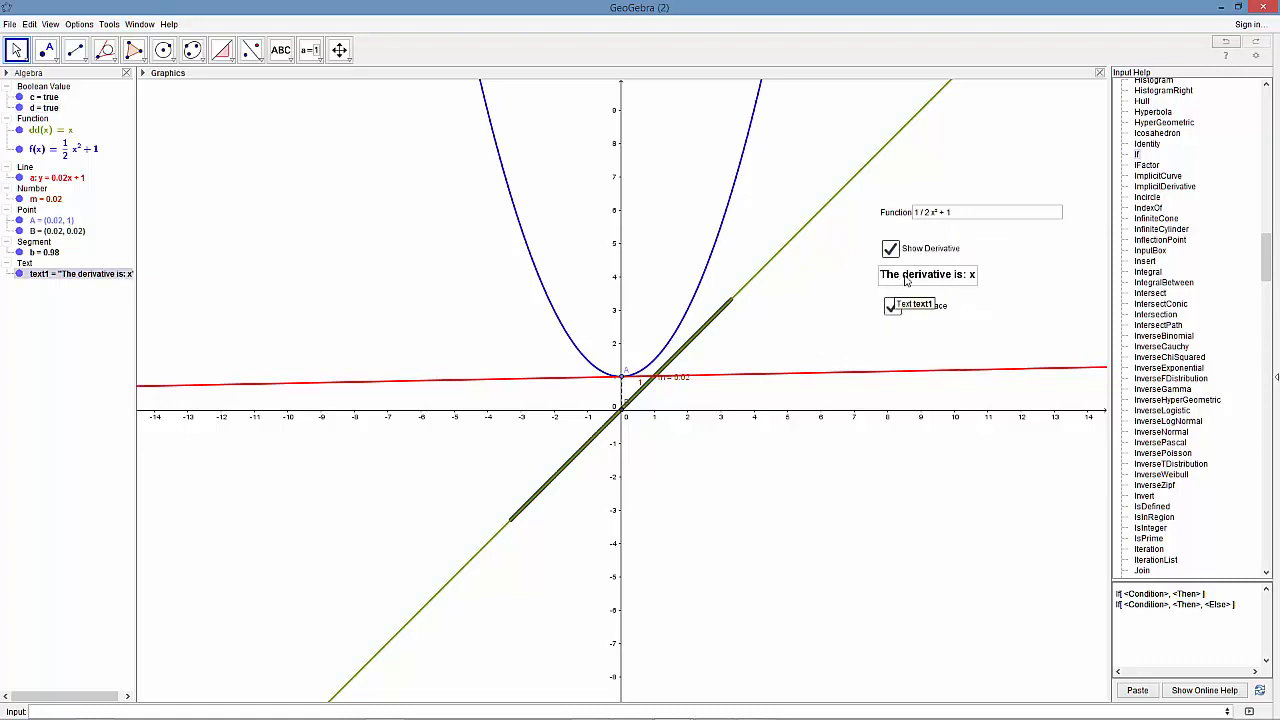
{"action": "right_click", "coordinate": [905, 277]}
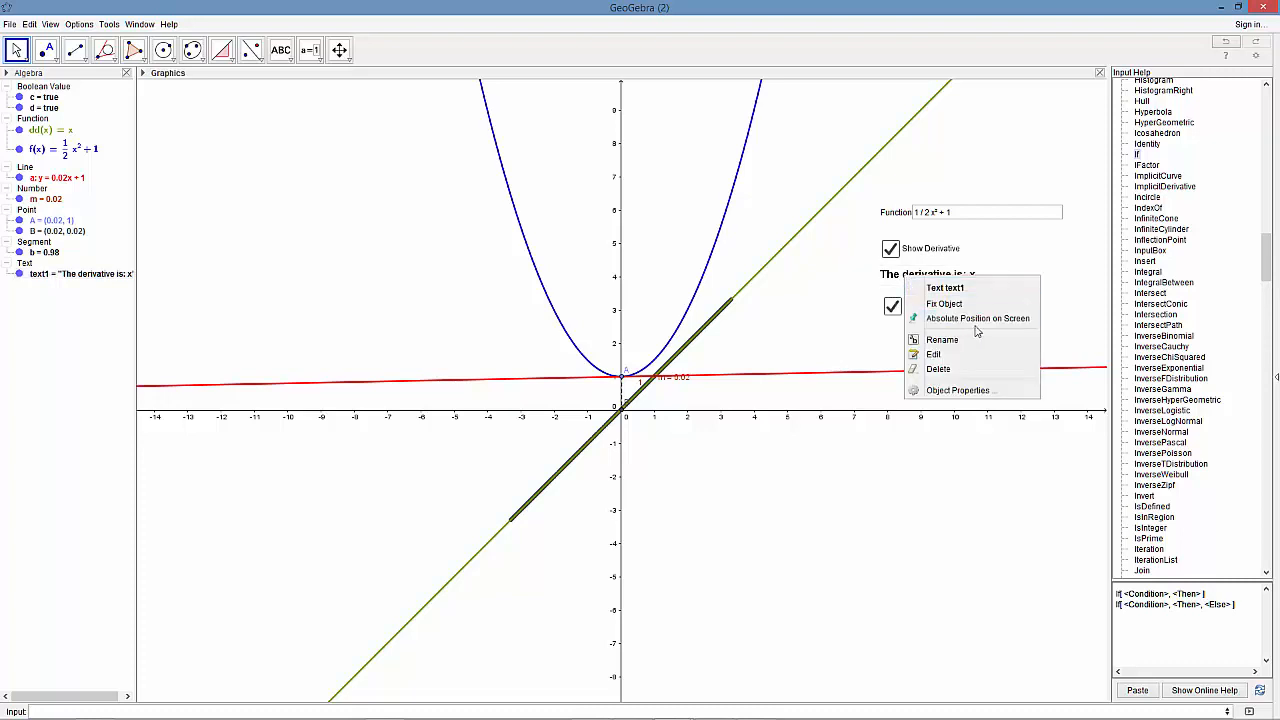
{"action": "left_click", "coordinate": [937, 304]}
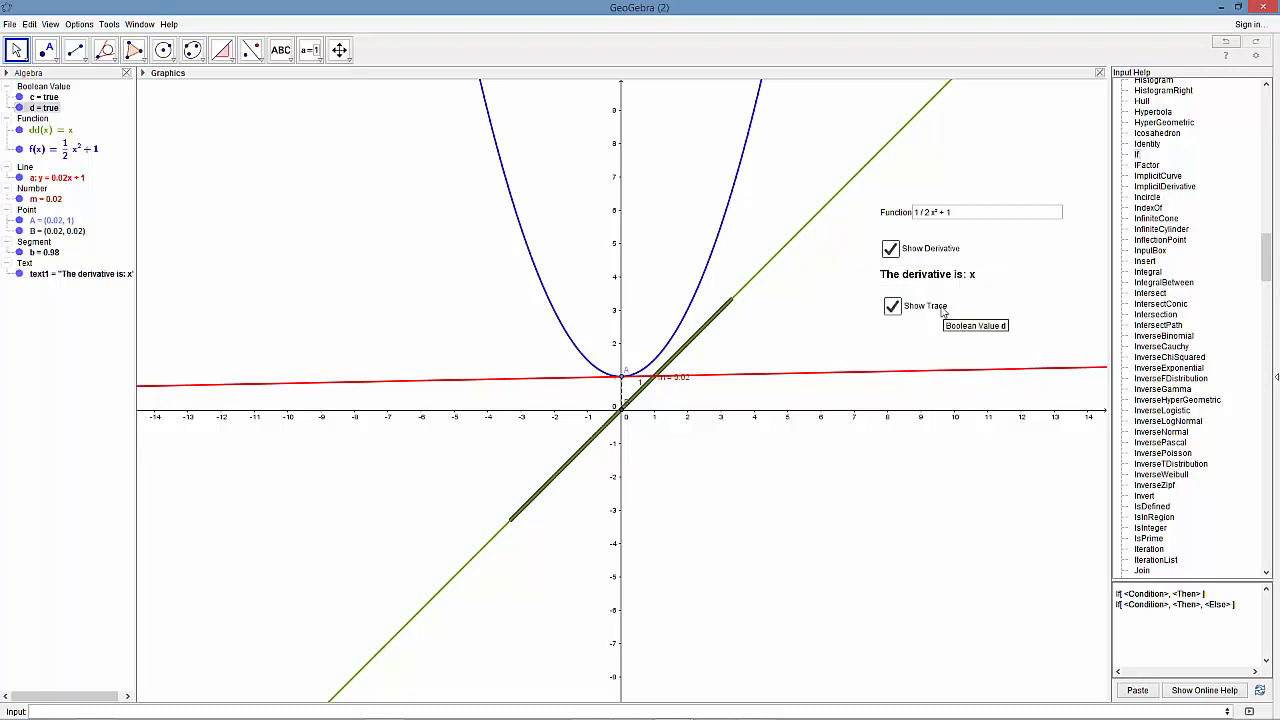
{"action": "right_click", "coordinate": [921, 313]}
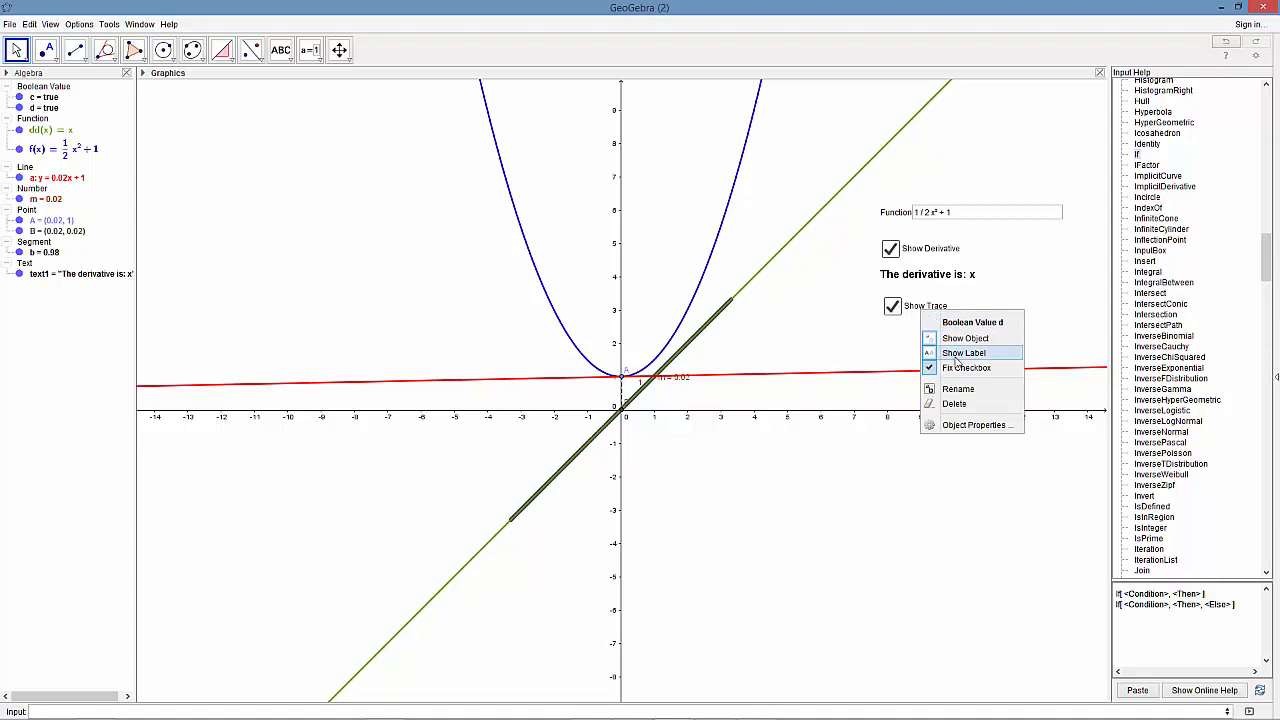
{"action": "left_click", "coordinate": [784, 344]}
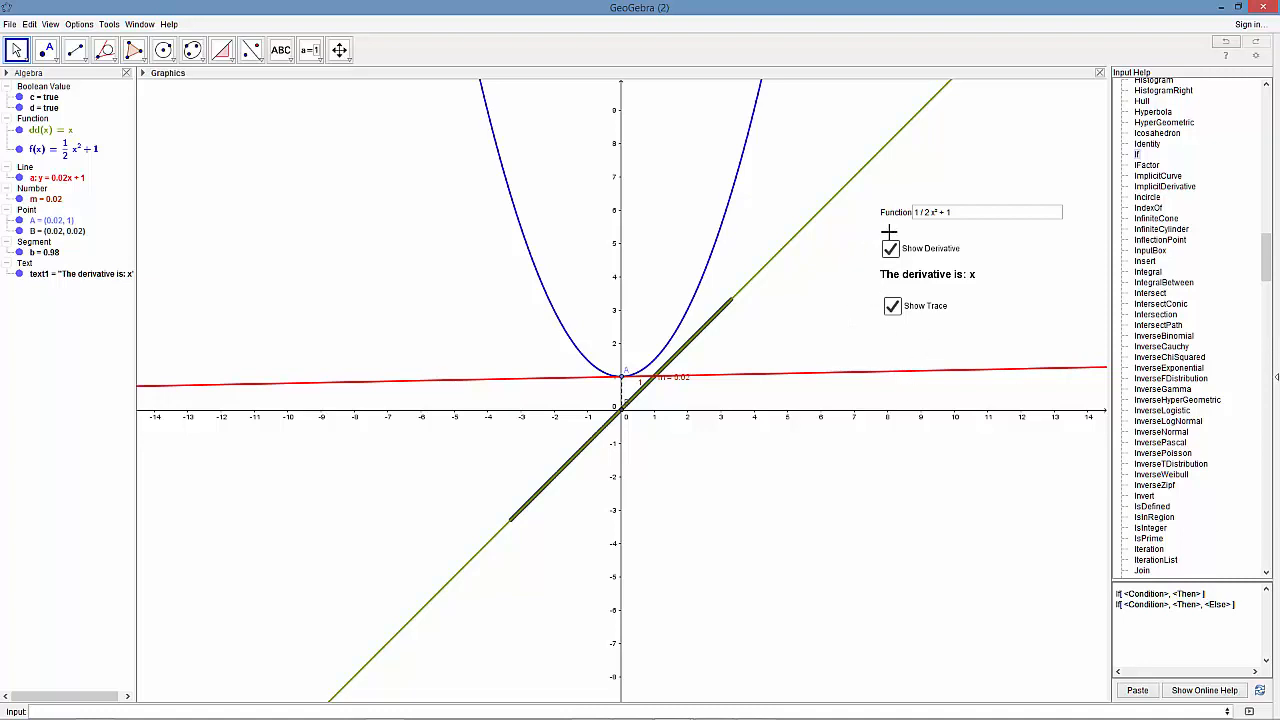
Replace the function in the Function input box with sin(x).
{"action": "left_click_drag", "start_coordinate": [962, 212], "coordinate": [904, 212]}
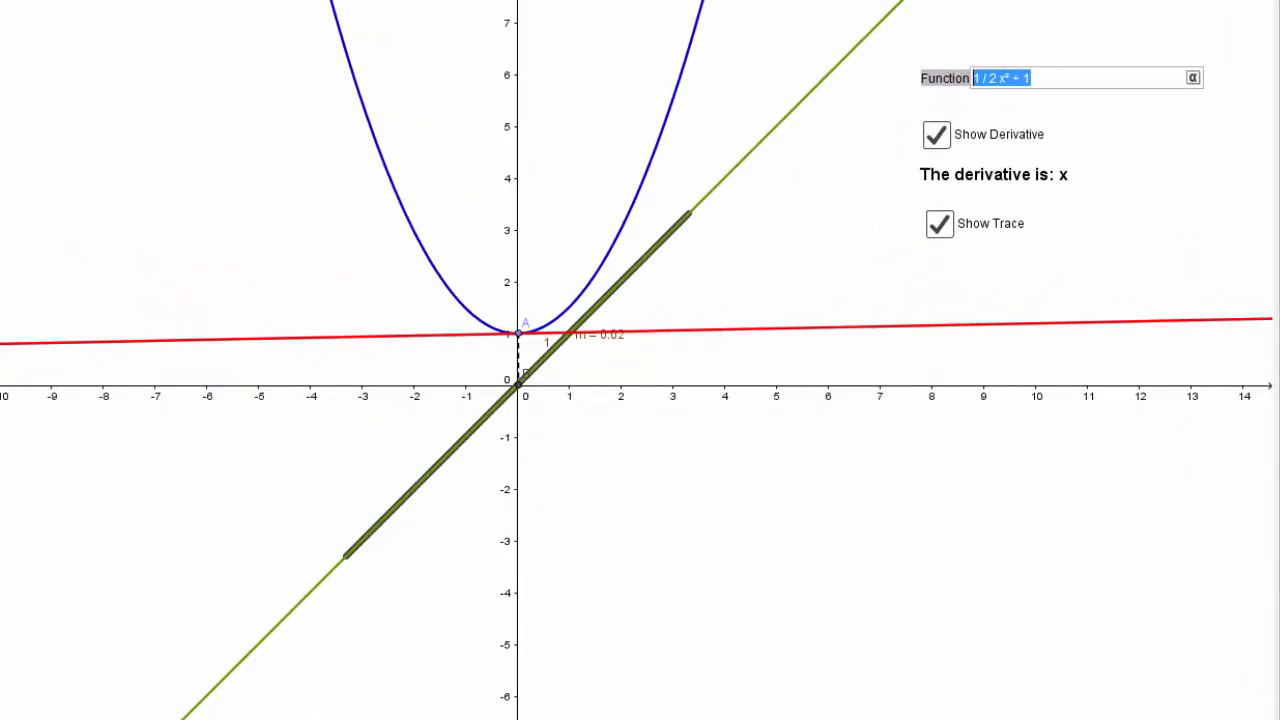
{"action": "type", "text": "sin(x"}
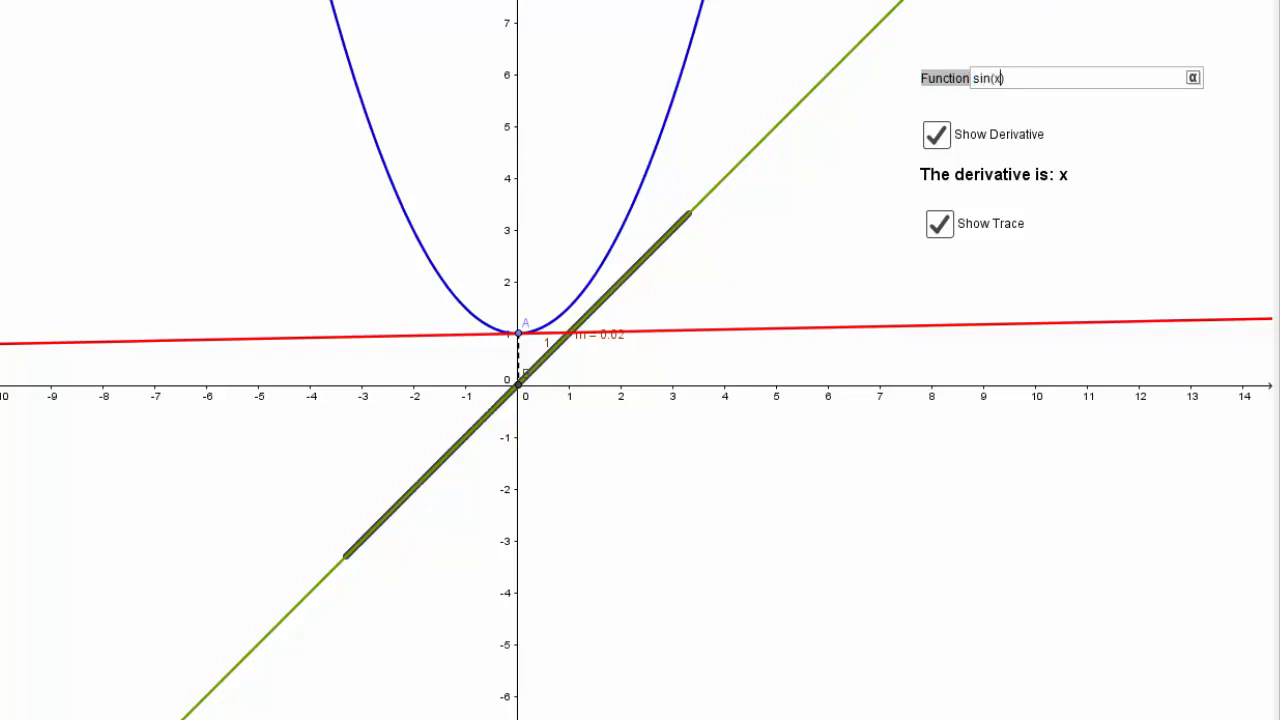
{"action": "key", "text": "Return"}
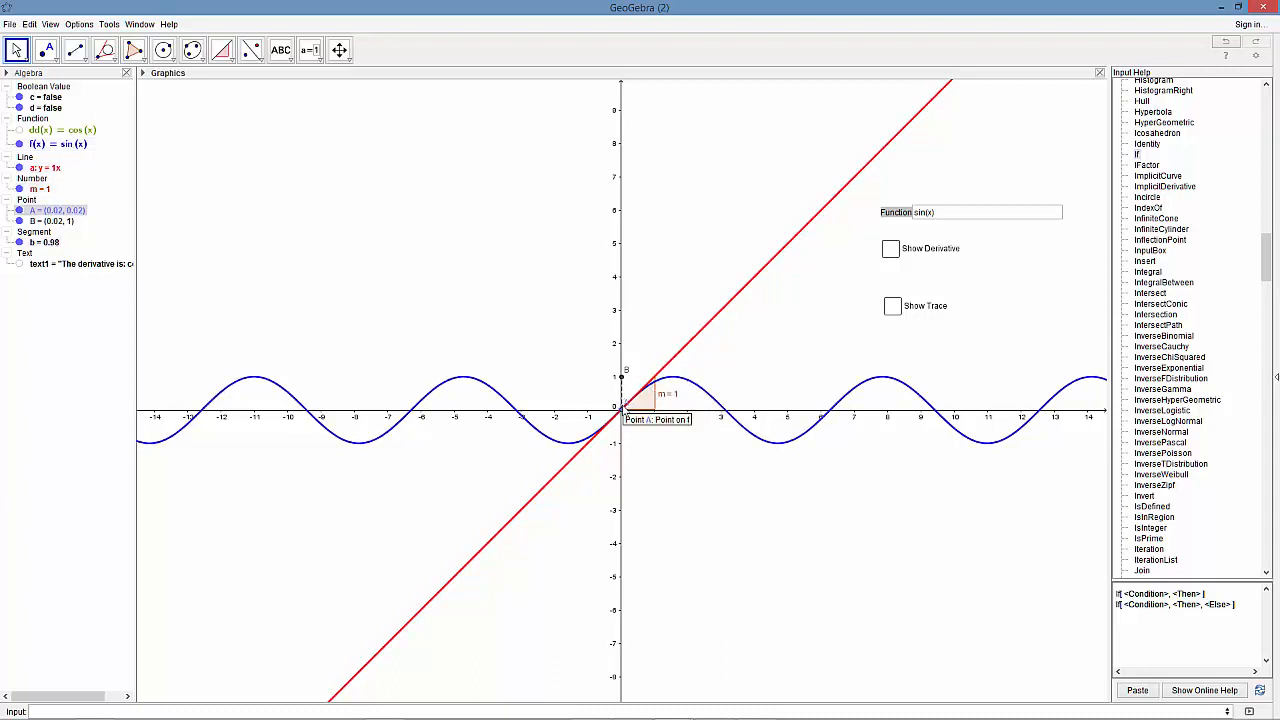
Trace the slope of the sine curve by moving point A with Show Trace on, and show the derivative for comparison.
{"action": "left_click_drag", "start_coordinate": [624, 413], "coordinate": [596, 420]}
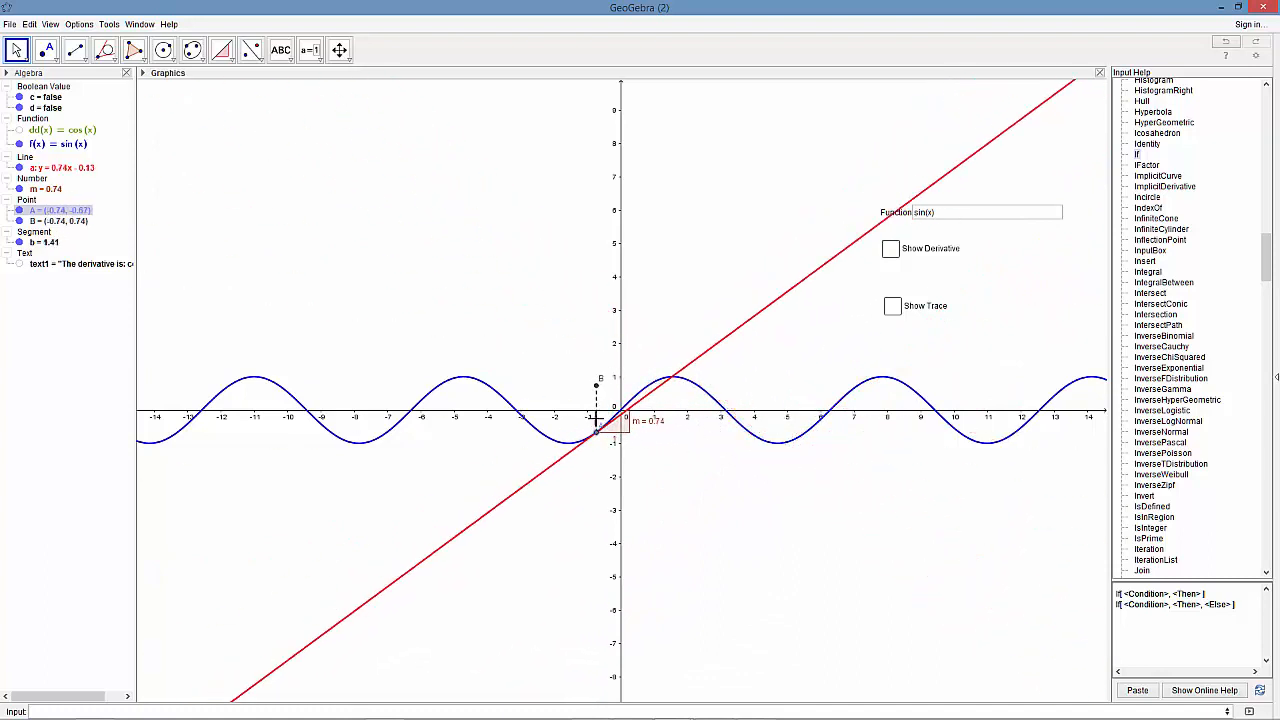
{"action": "left_click", "coordinate": [892, 306]}
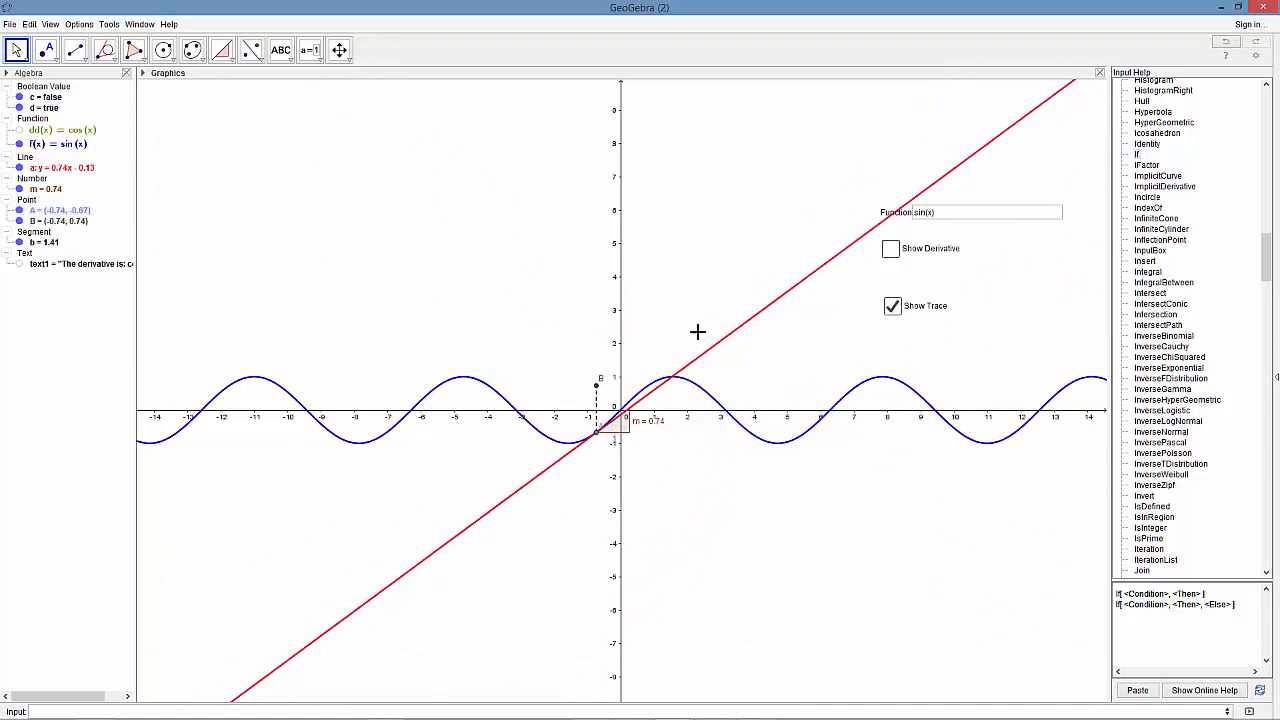
{"action": "left_click", "coordinate": [597, 433]}
{"action": "mouse_move", "coordinate": [597, 433]}
{"action": "left_mouse_down"}
{"action": "mouse_move", "coordinate": [334, 430]}
{"action": "mouse_move", "coordinate": [250, 400]}
{"action": "mouse_move", "coordinate": [493, 420]}
{"action": "mouse_move", "coordinate": [683, 458]}
{"action": "mouse_move", "coordinate": [691, 425]}
{"action": "mouse_move", "coordinate": [649, 434]}
{"action": "mouse_move", "coordinate": [697, 463]}
{"action": "mouse_move", "coordinate": [806, 477]}
{"action": "mouse_move", "coordinate": [896, 513]}
{"action": "mouse_move", "coordinate": [1007, 508]}
{"action": "mouse_move", "coordinate": [900, 514]}
{"action": "mouse_move", "coordinate": [938, 523]}
{"action": "mouse_move", "coordinate": [980, 514]}
{"action": "mouse_move", "coordinate": [711, 506]}
{"action": "mouse_move", "coordinate": [597, 480]}
{"action": "mouse_move", "coordinate": [549, 491]}
{"action": "mouse_move", "coordinate": [443, 474]}
{"action": "mouse_move", "coordinate": [525, 493]}
{"action": "mouse_move", "coordinate": [669, 494]}
{"action": "mouse_move", "coordinate": [670, 483]}
{"action": "left_mouse_up"}
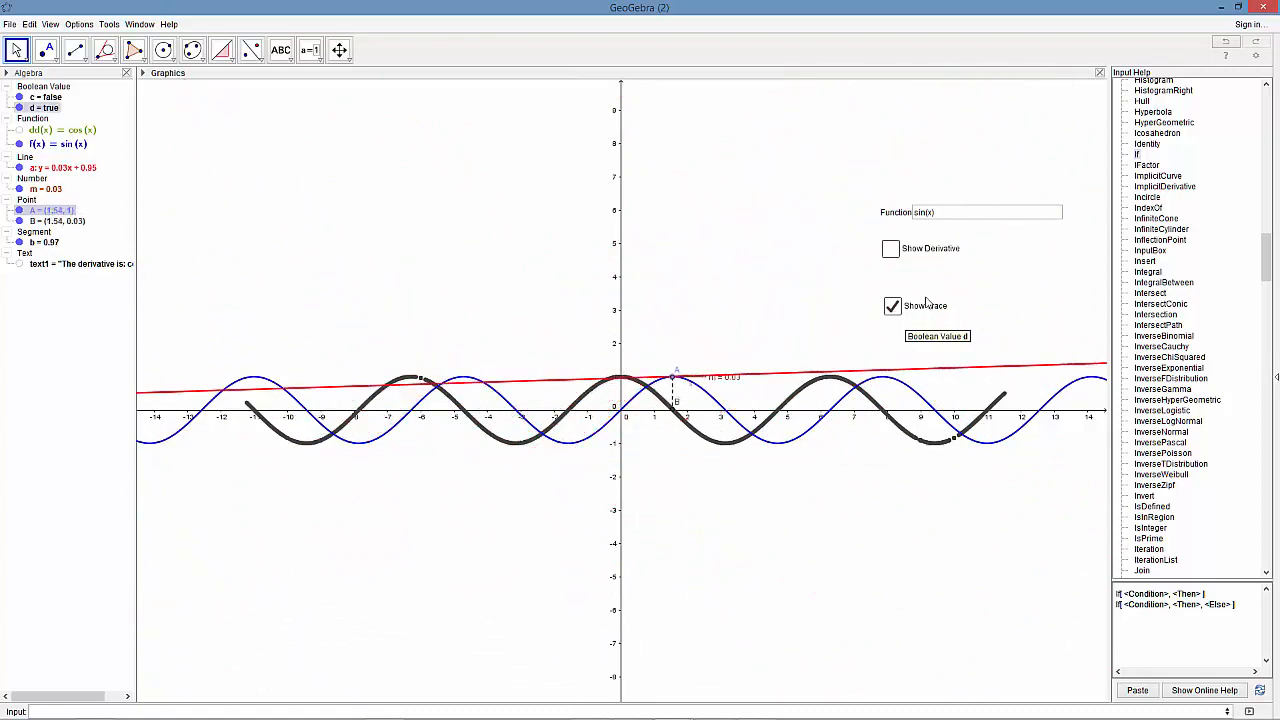
{"action": "left_click", "coordinate": [890, 252]}
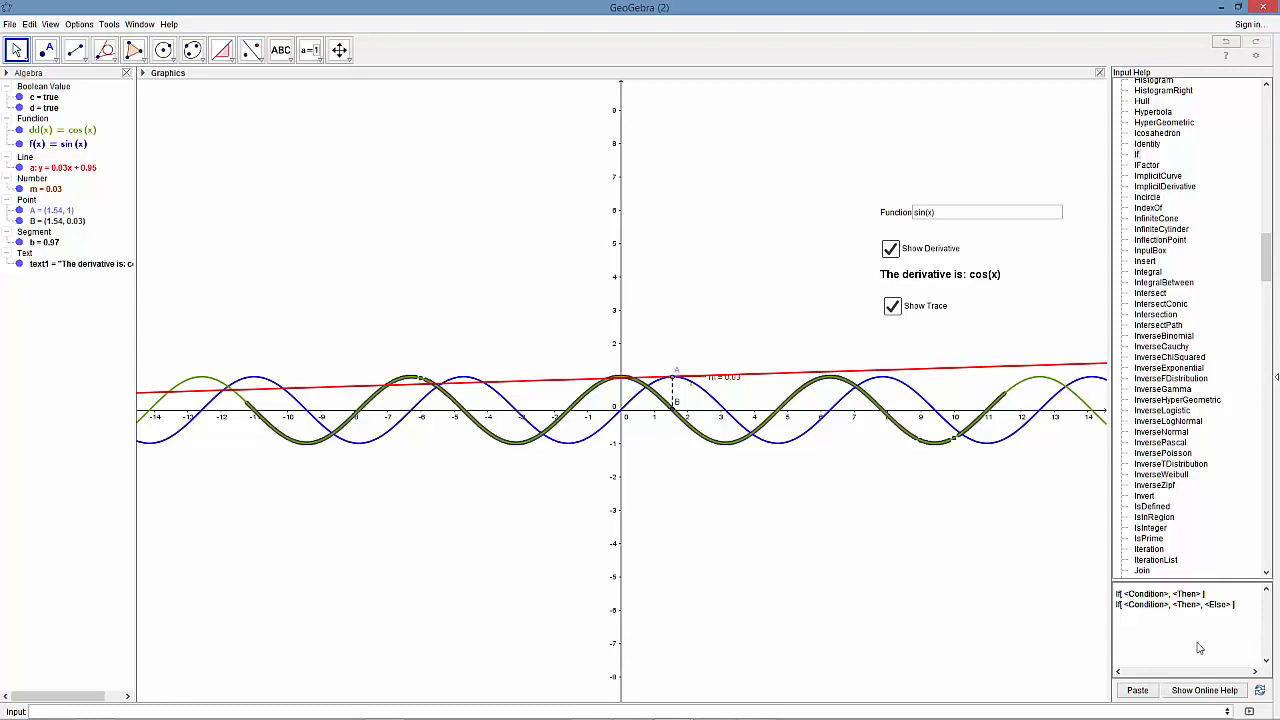
Hide the input help, switch to the Geometry perspective and display the coordinate axes.
{"action": "left_click", "coordinate": [1250, 711]}
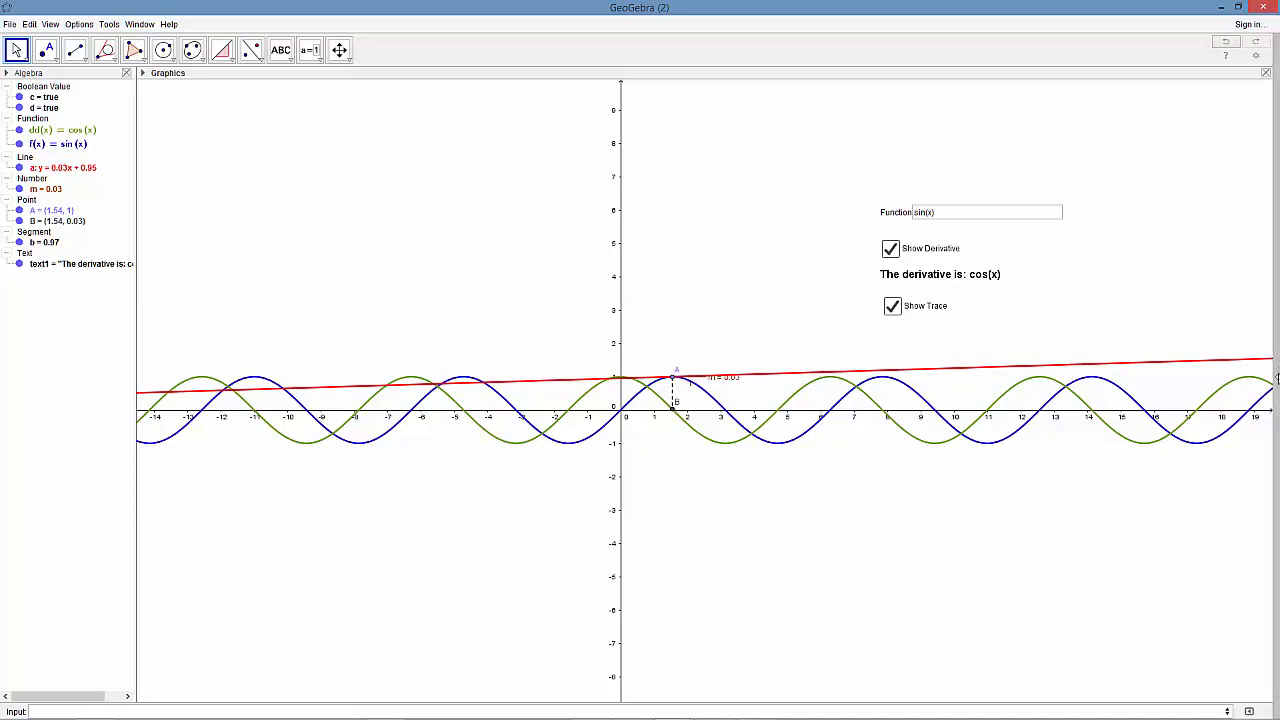
{"action": "left_click", "coordinate": [1277, 377]}
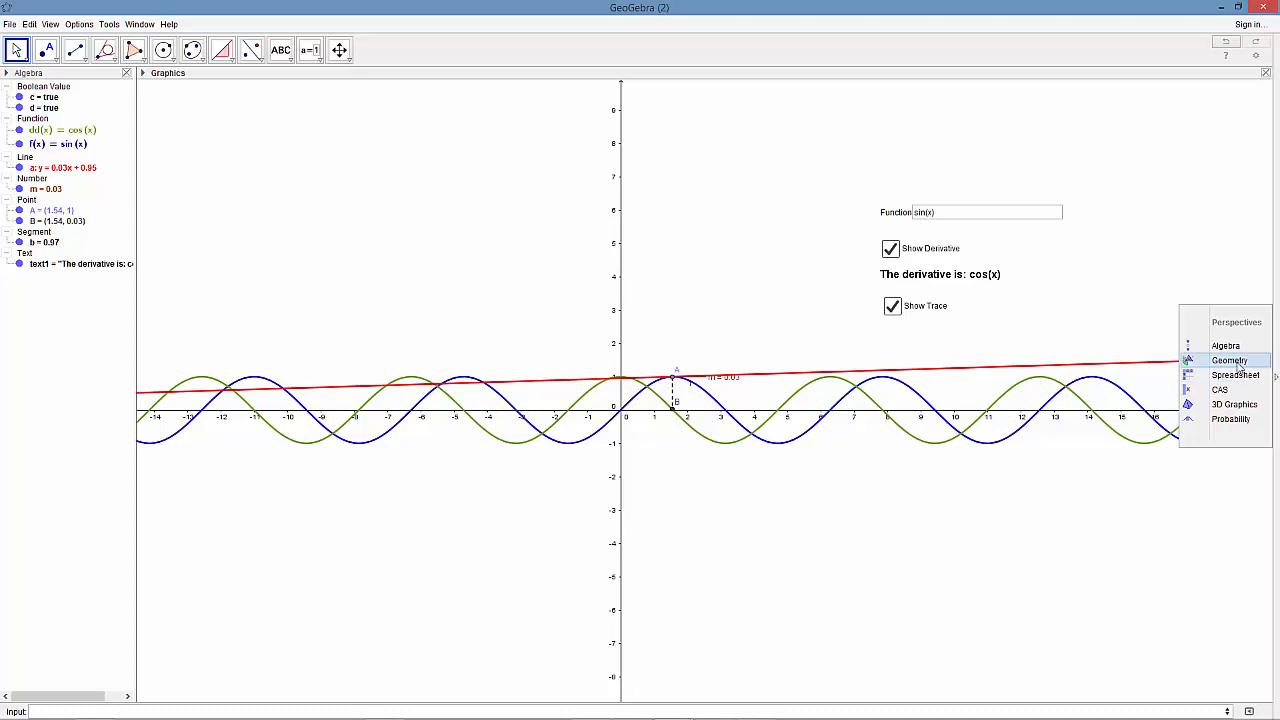
{"action": "left_click", "coordinate": [1231, 361]}
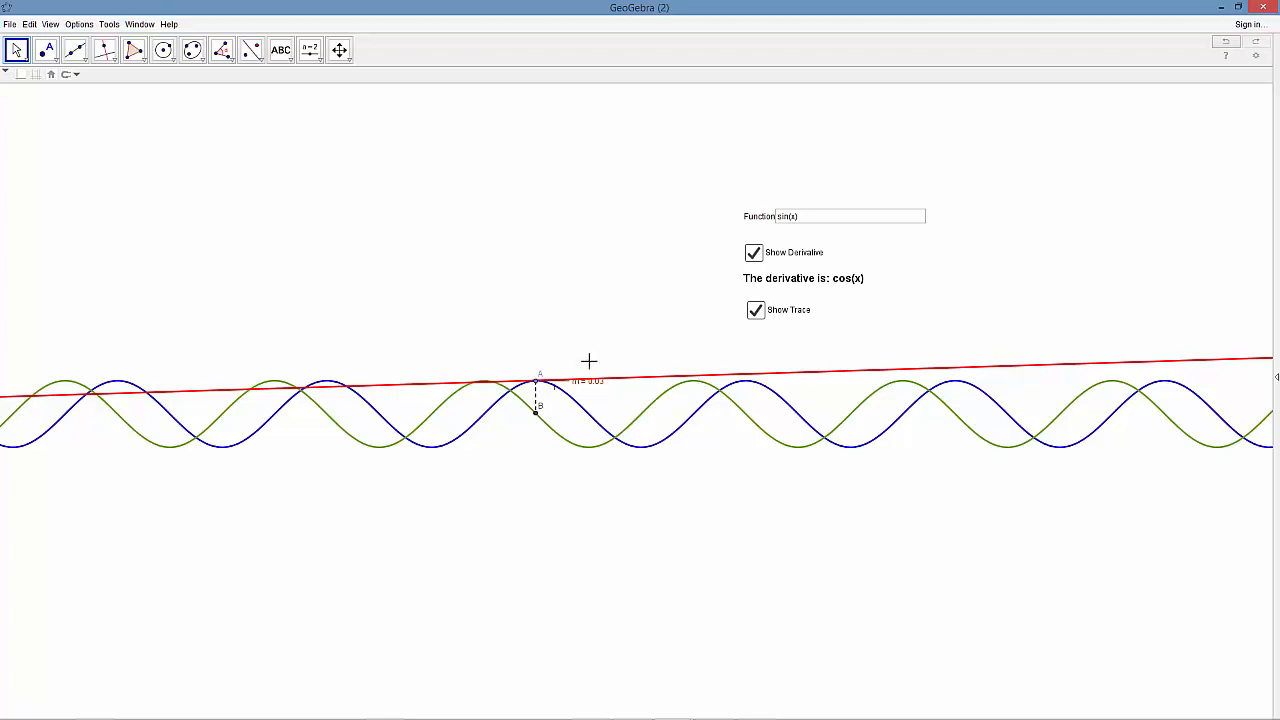
{"action": "right_click", "coordinate": [384, 202]}
{"action": "key", "text": "Escape"}
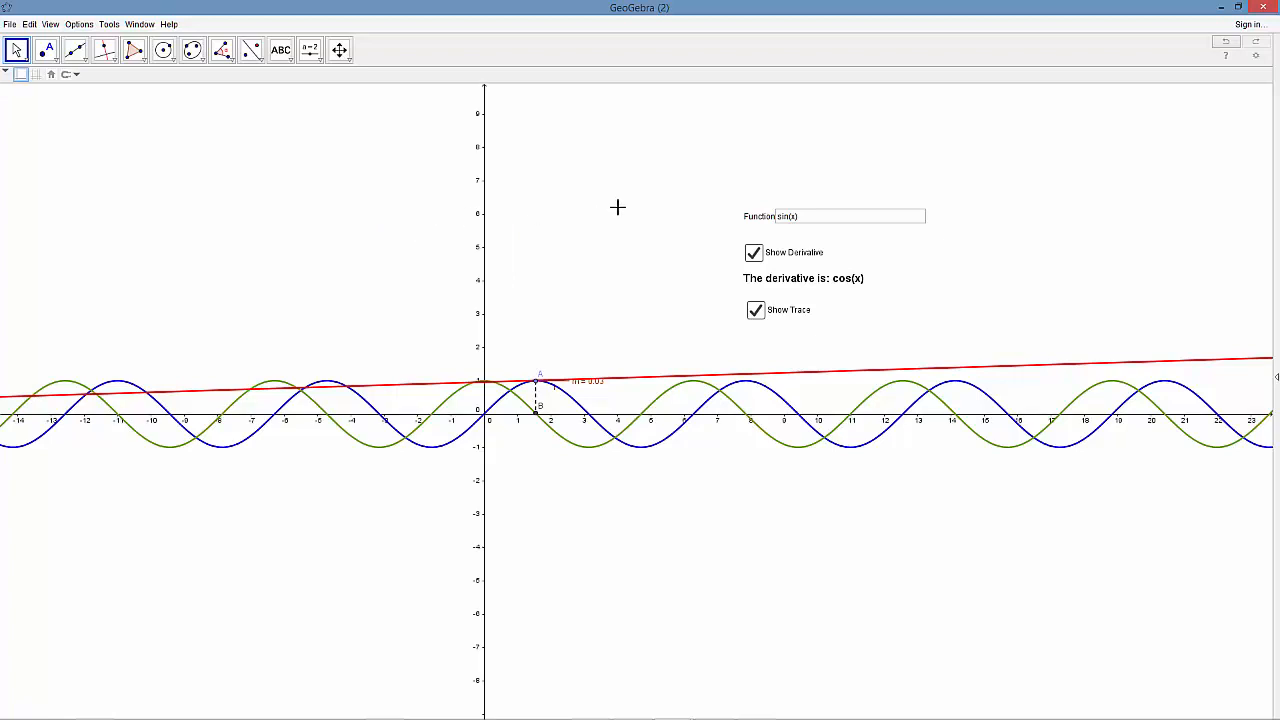
Shift the graphics view so the origin sits closer to the middle of the drawing area, and reactivate the Move tool.
{"action": "left_click", "coordinate": [339, 49]}
{"action": "left_click_drag", "start_coordinate": [480, 407], "coordinate": [566, 377]}
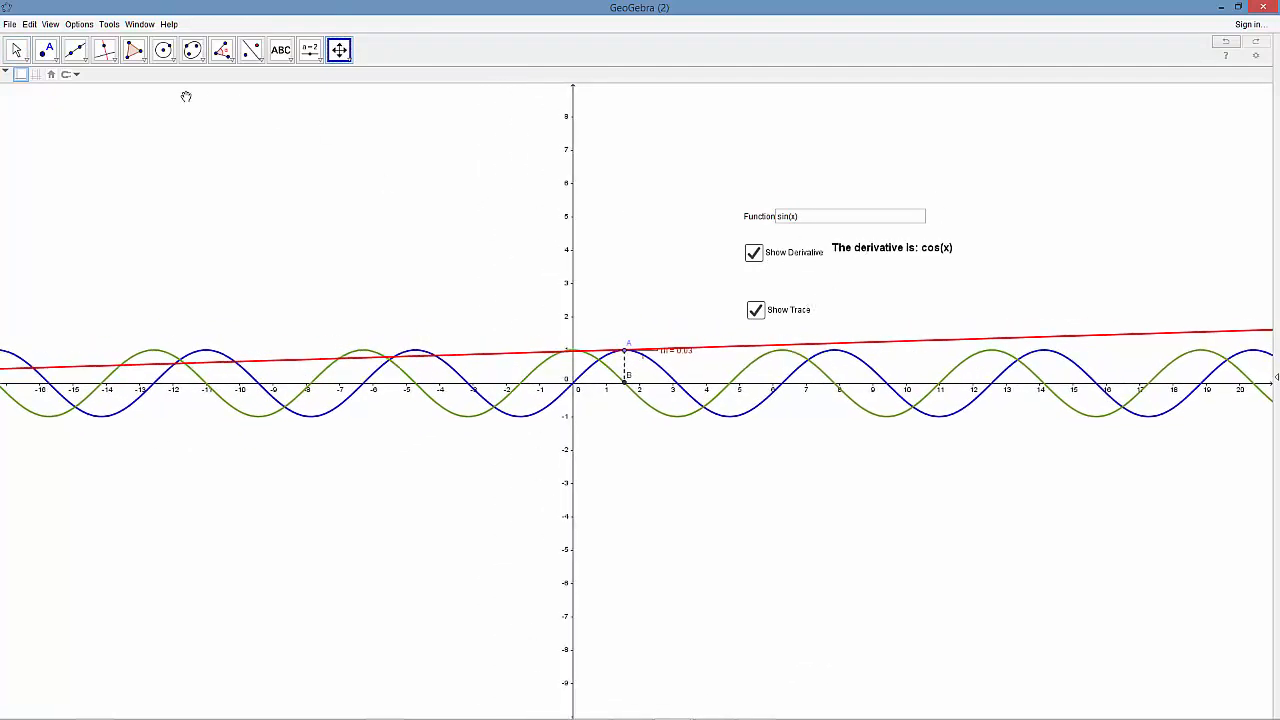
{"action": "left_click", "coordinate": [15, 49]}
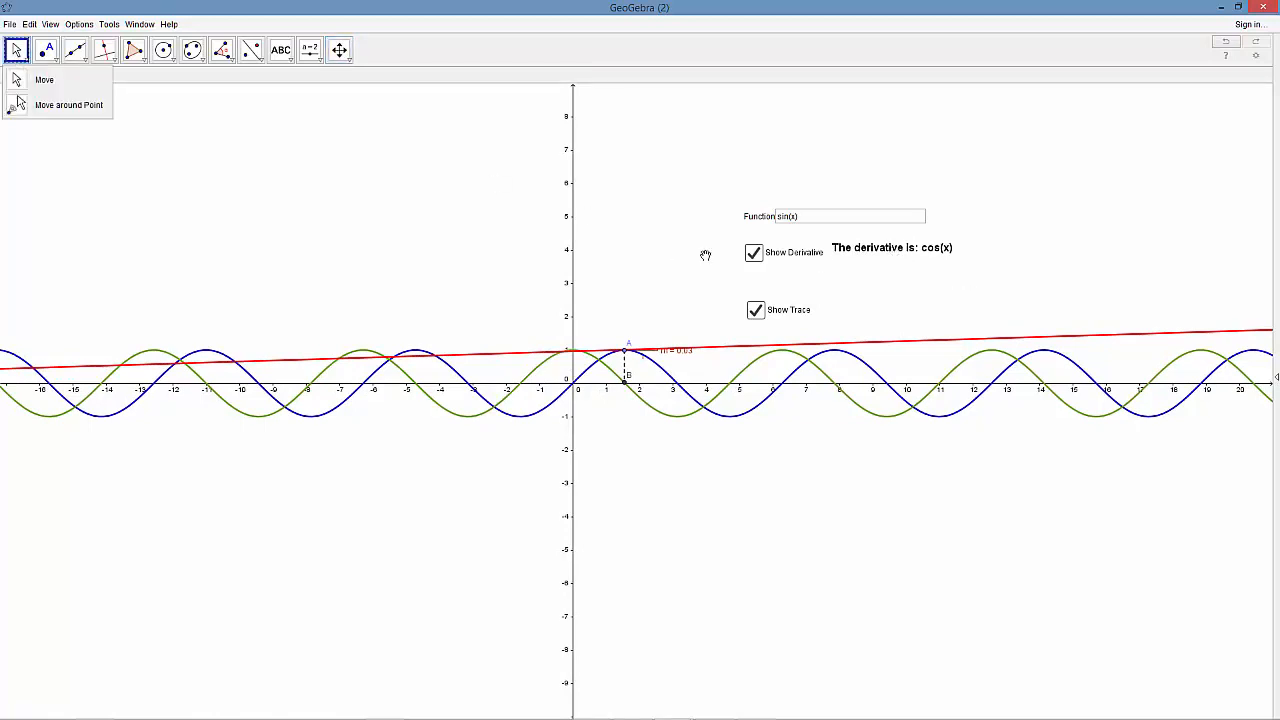
{"action": "left_click", "coordinate": [68, 90]}
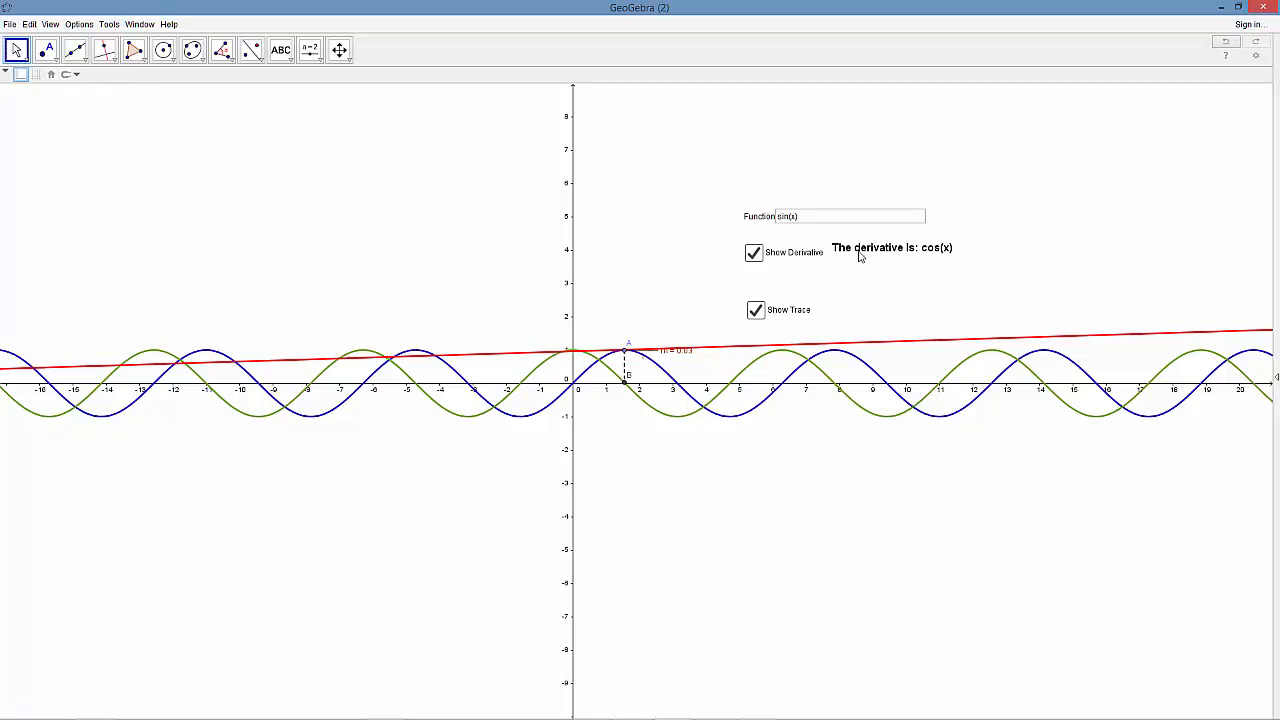
Unfix the derivative text, move it between the Show Derivative and Show Trace check boxes, and fix it again.
{"action": "right_click", "coordinate": [860, 257]}
{"action": "left_click", "coordinate": [897, 279]}
{"action": "left_click_drag", "start_coordinate": [871, 257], "coordinate": [794, 284]}
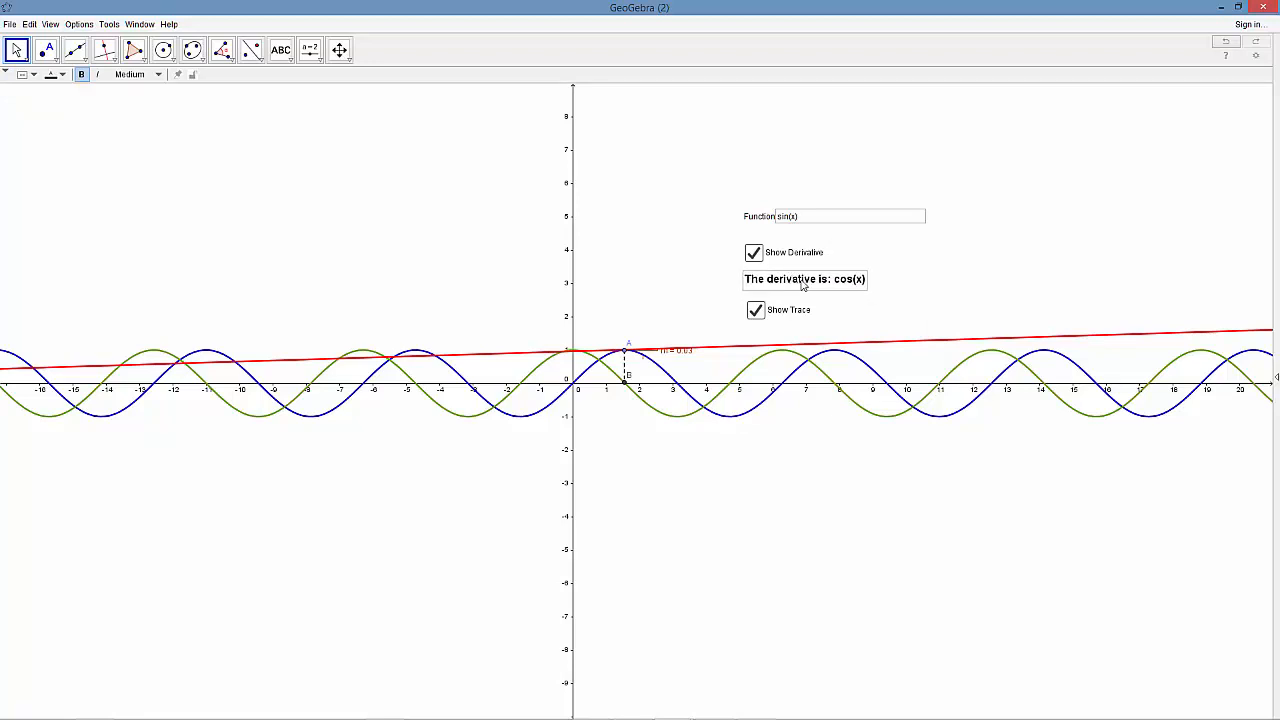
{"action": "right_click", "coordinate": [802, 286]}
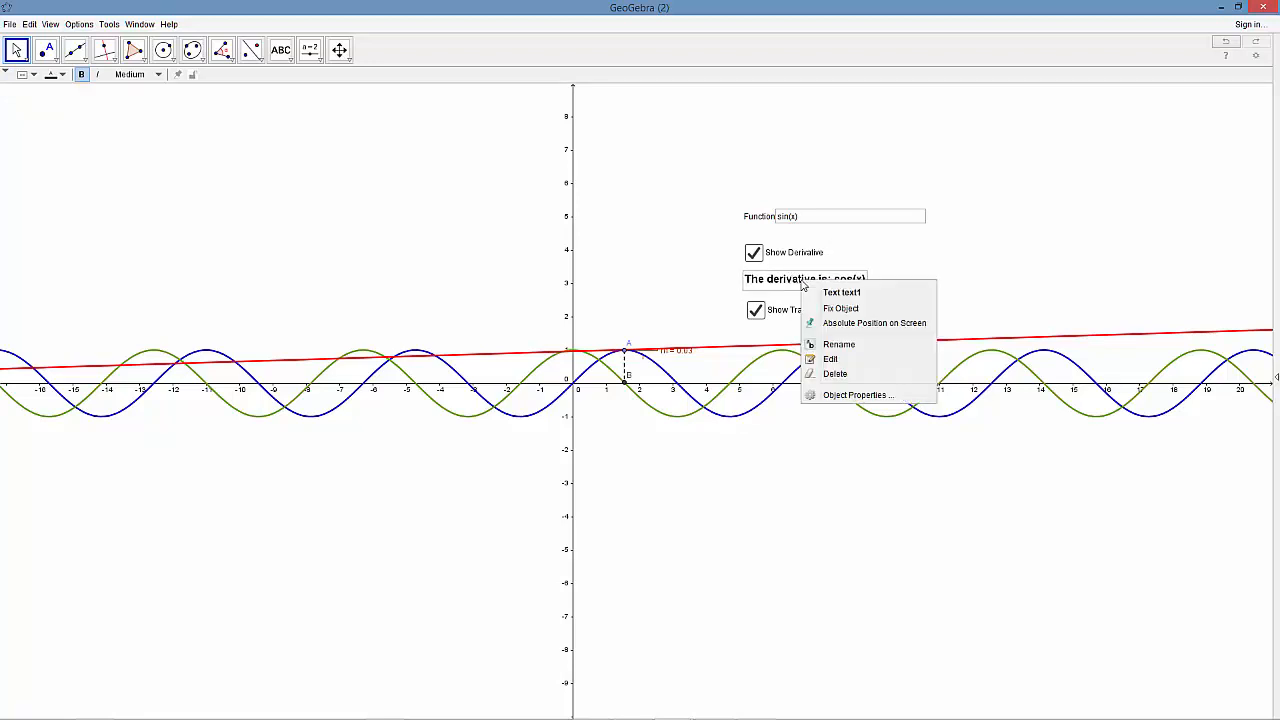
{"action": "left_click", "coordinate": [831, 309]}
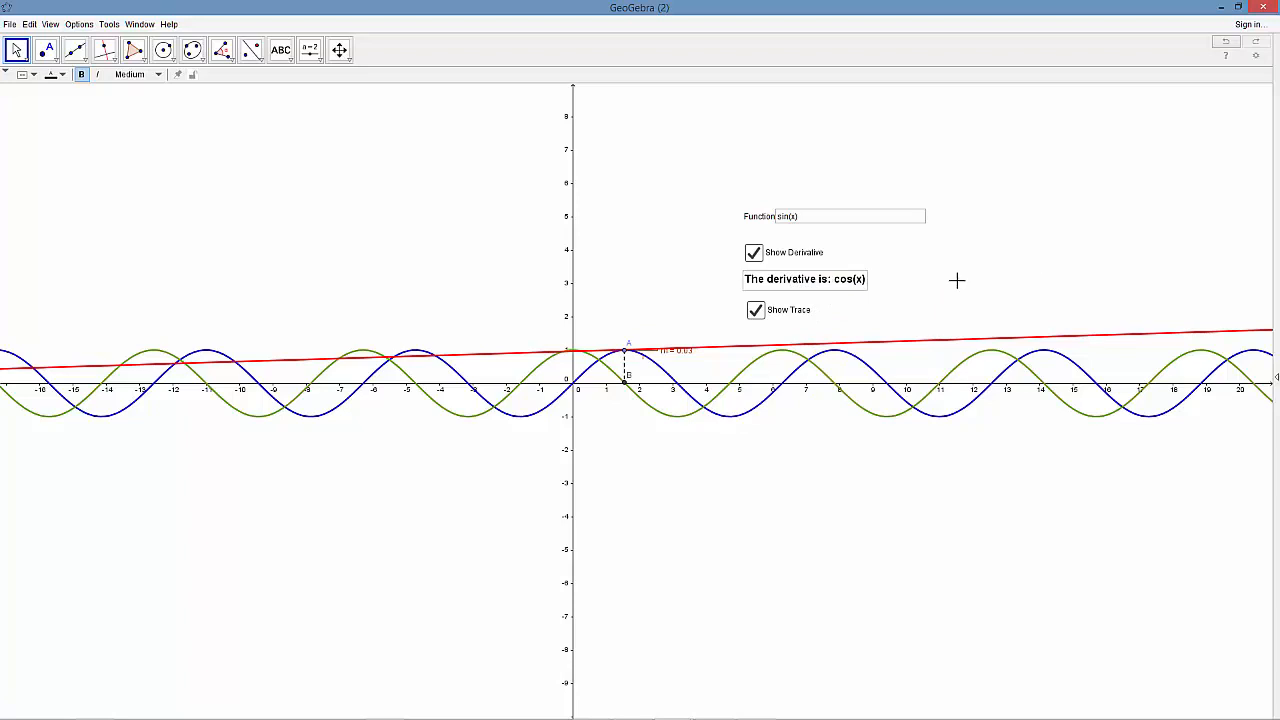
Replace the function in the Function input box with e^x.
{"action": "left_click", "coordinate": [803, 216]}
{"action": "left_click_drag", "start_coordinate": [803, 216], "coordinate": [770, 216]}
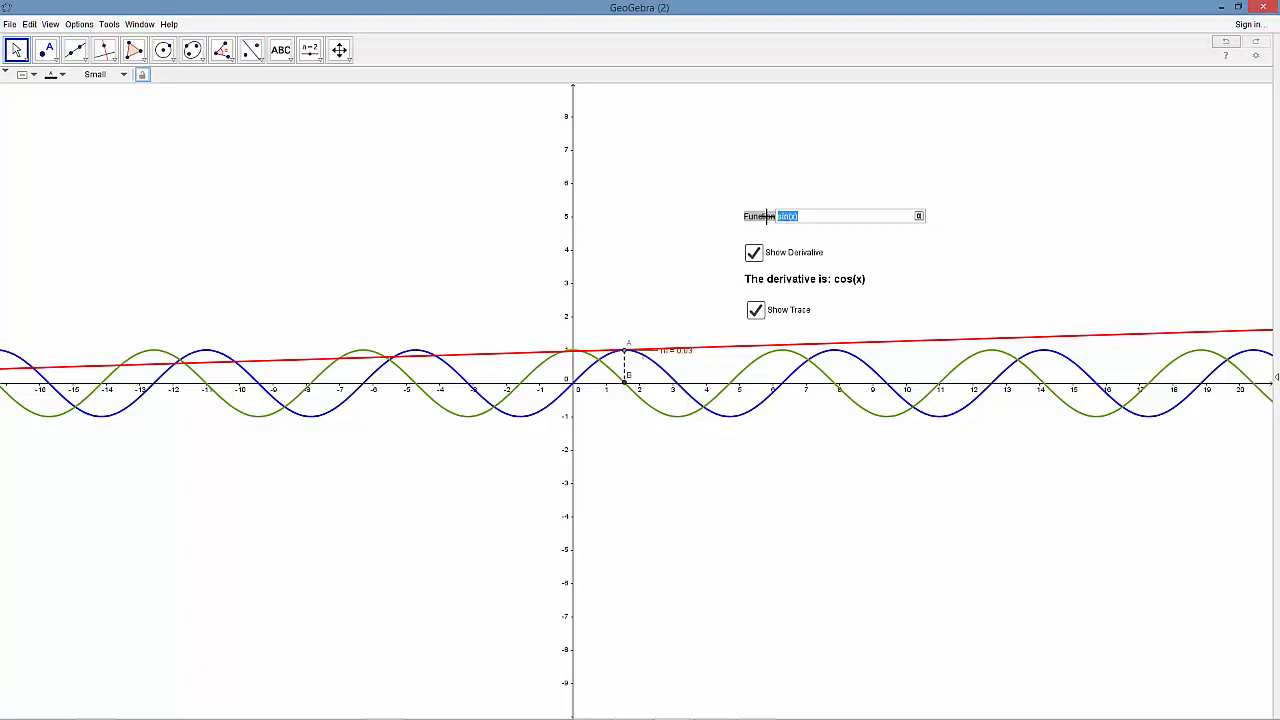
{"action": "type", "text": "e^x"}
{"action": "key", "text": "Return"}
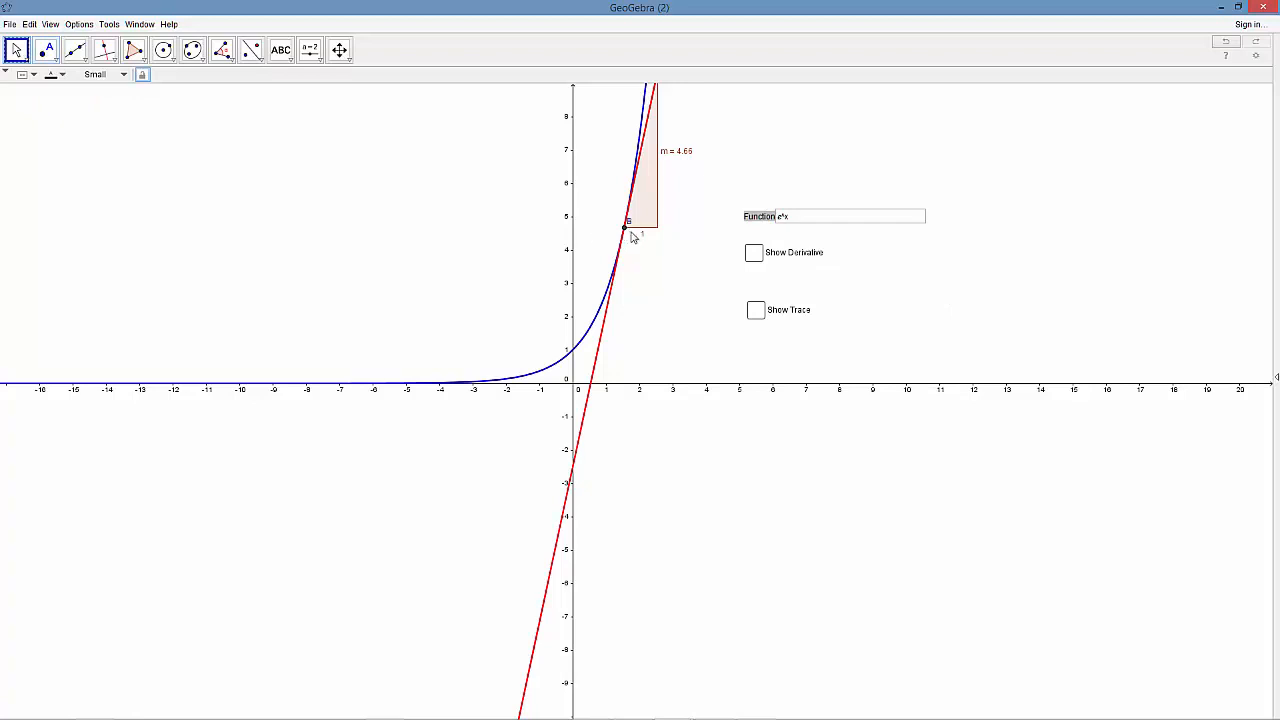
Trace the slope of the e^x curve by moving point A with Show Trace on, and display the derivative for comparison.
{"action": "mouse_move", "coordinate": [626, 229]}
{"action": "left_mouse_down"}
{"action": "mouse_move", "coordinate": [609, 300]}
{"action": "mouse_move", "coordinate": [562, 378]}
{"action": "mouse_move", "coordinate": [177, 386]}
{"action": "mouse_move", "coordinate": [523, 374]}
{"action": "mouse_move", "coordinate": [594, 349]}
{"action": "mouse_move", "coordinate": [640, 180]}
{"action": "mouse_move", "coordinate": [603, 286]}
{"action": "mouse_move", "coordinate": [585, 313]}
{"action": "mouse_move", "coordinate": [543, 331]}
{"action": "mouse_move", "coordinate": [231, 323]}
{"action": "mouse_move", "coordinate": [571, 340]}
{"action": "mouse_move", "coordinate": [635, 299]}
{"action": "mouse_move", "coordinate": [529, 346]}
{"action": "mouse_move", "coordinate": [363, 351]}
{"action": "mouse_move", "coordinate": [531, 342]}
{"action": "mouse_move", "coordinate": [626, 311]}
{"action": "mouse_move", "coordinate": [569, 340]}
{"action": "mouse_move", "coordinate": [571, 364]}
{"action": "mouse_move", "coordinate": [343, 381]}
{"action": "mouse_move", "coordinate": [509, 383]}
{"action": "mouse_move", "coordinate": [603, 343]}
{"action": "mouse_move", "coordinate": [640, 266]}
{"action": "mouse_move", "coordinate": [563, 368]}
{"action": "mouse_move", "coordinate": [274, 383]}
{"action": "mouse_move", "coordinate": [551, 357]}
{"action": "mouse_move", "coordinate": [631, 277]}
{"action": "mouse_move", "coordinate": [586, 331]}
{"action": "left_mouse_up"}
{"action": "left_click", "coordinate": [755, 311]}
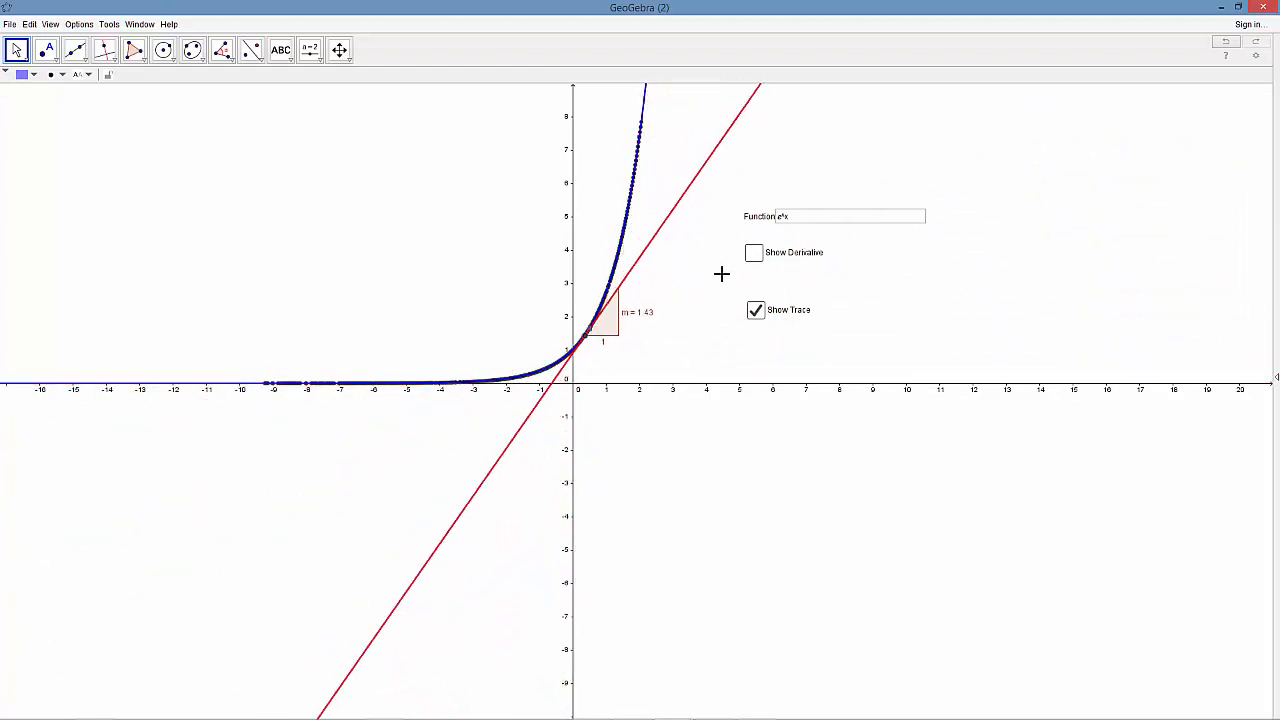
{"action": "left_click", "coordinate": [754, 256]}
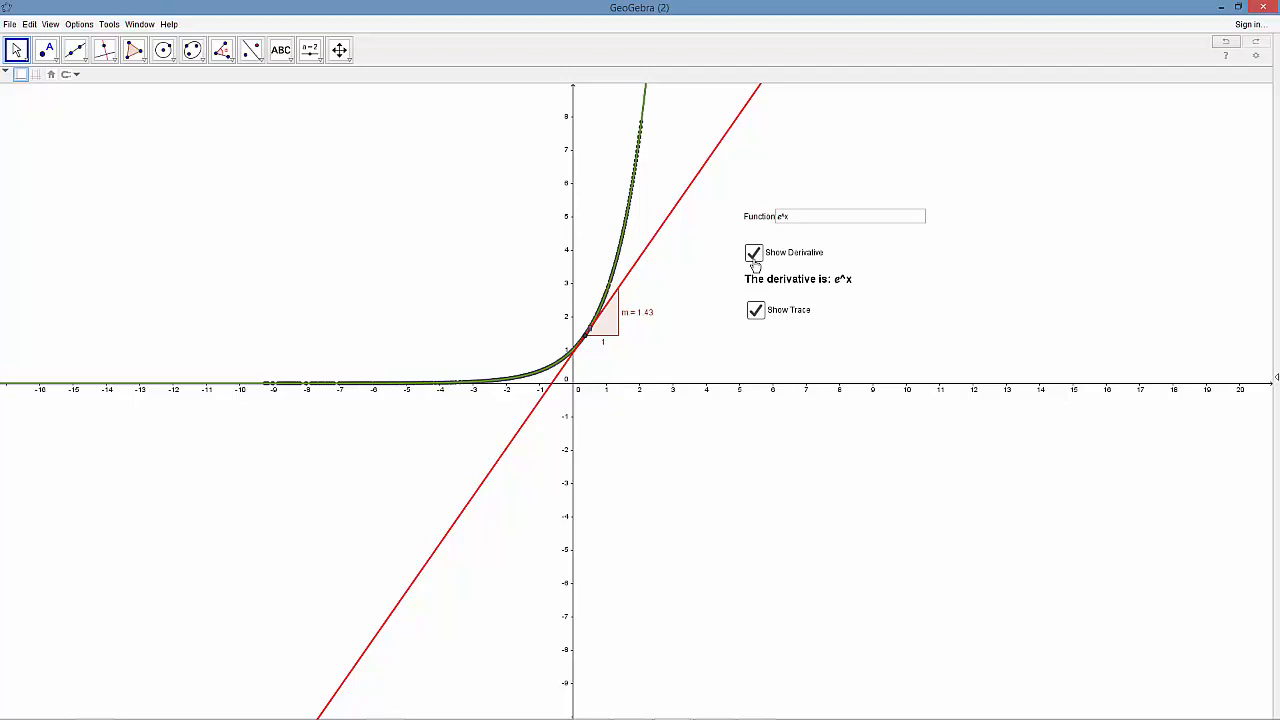
Change the function in the Function input box to e^x + 1 and move point A along the new curve.
{"action": "left_click", "coordinate": [796, 219]}
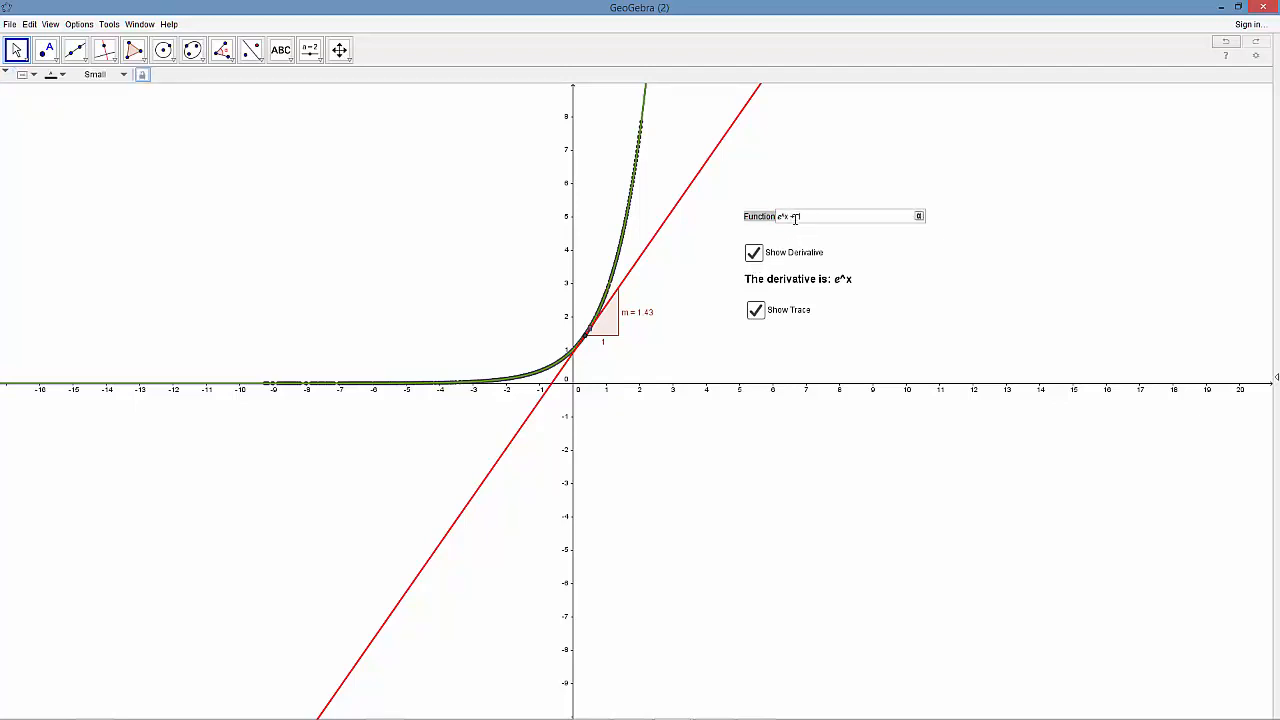
{"action": "key", "text": "Return"}
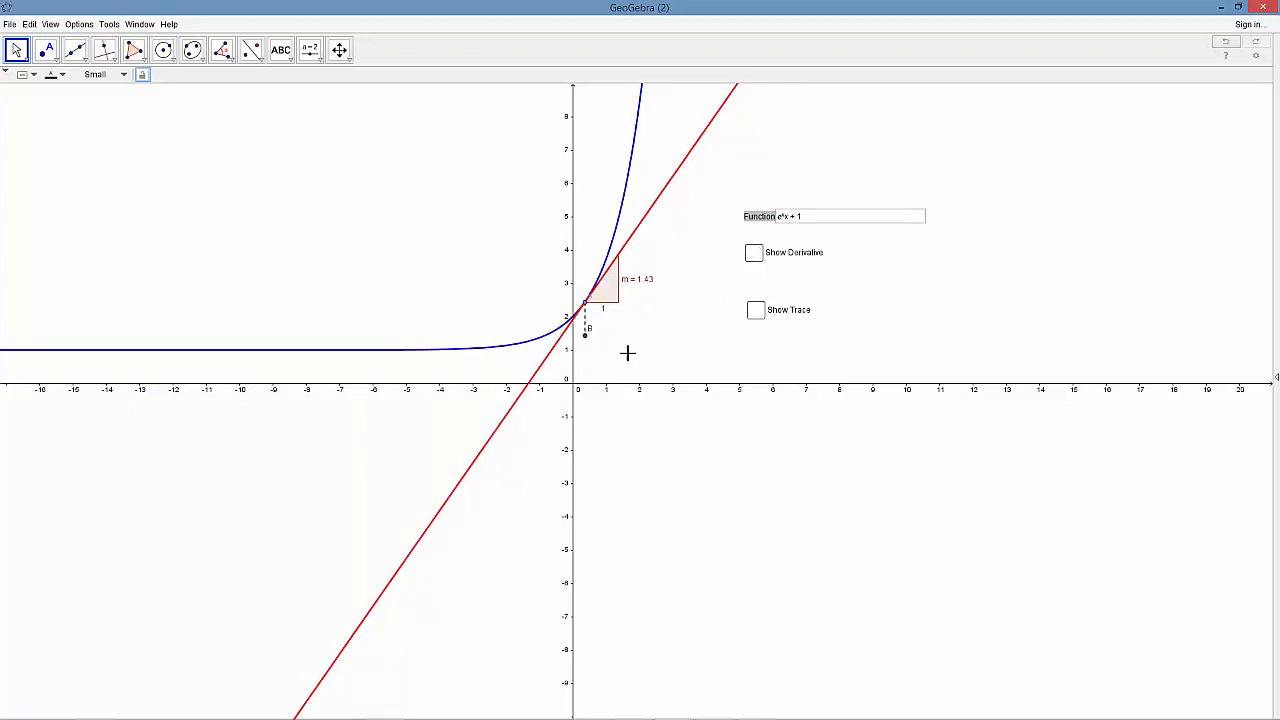
{"action": "left_click_drag", "start_coordinate": [586, 310], "coordinate": [531, 297]}
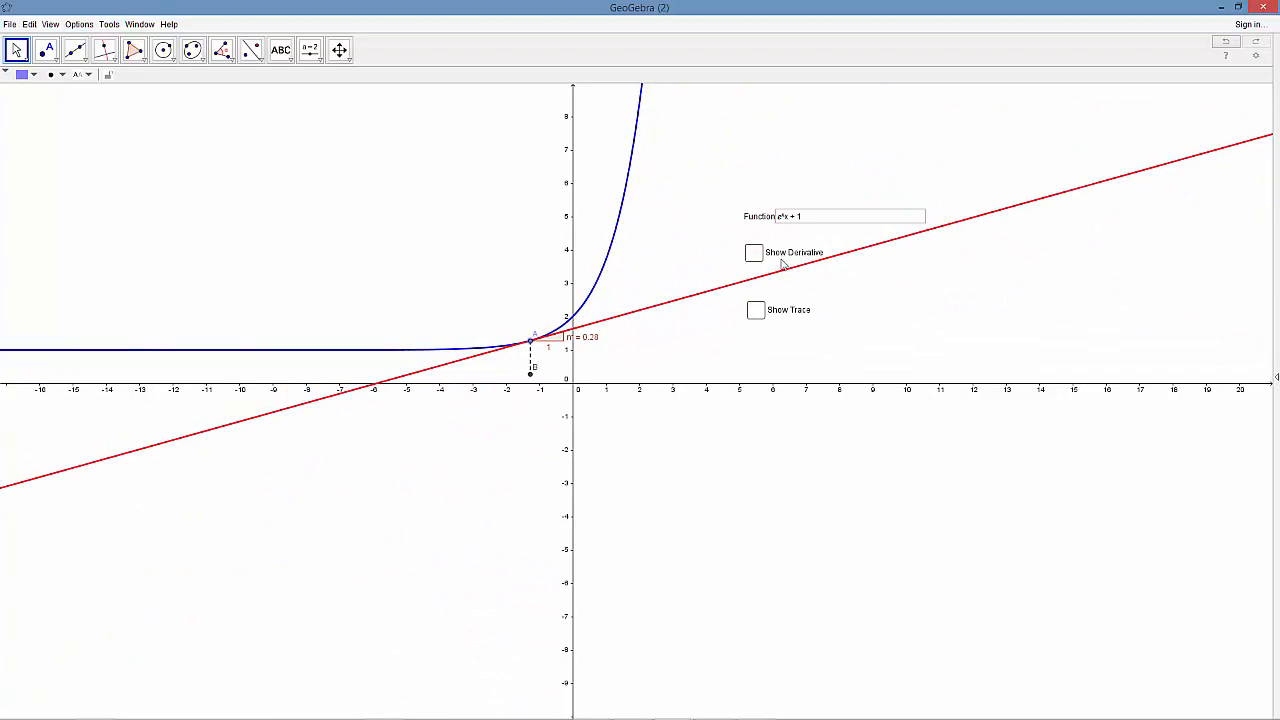
Trace the slope of e^x + 1 by moving point A with Show Trace on, and compare it with the displayed derivative.
{"action": "left_click", "coordinate": [756, 313]}
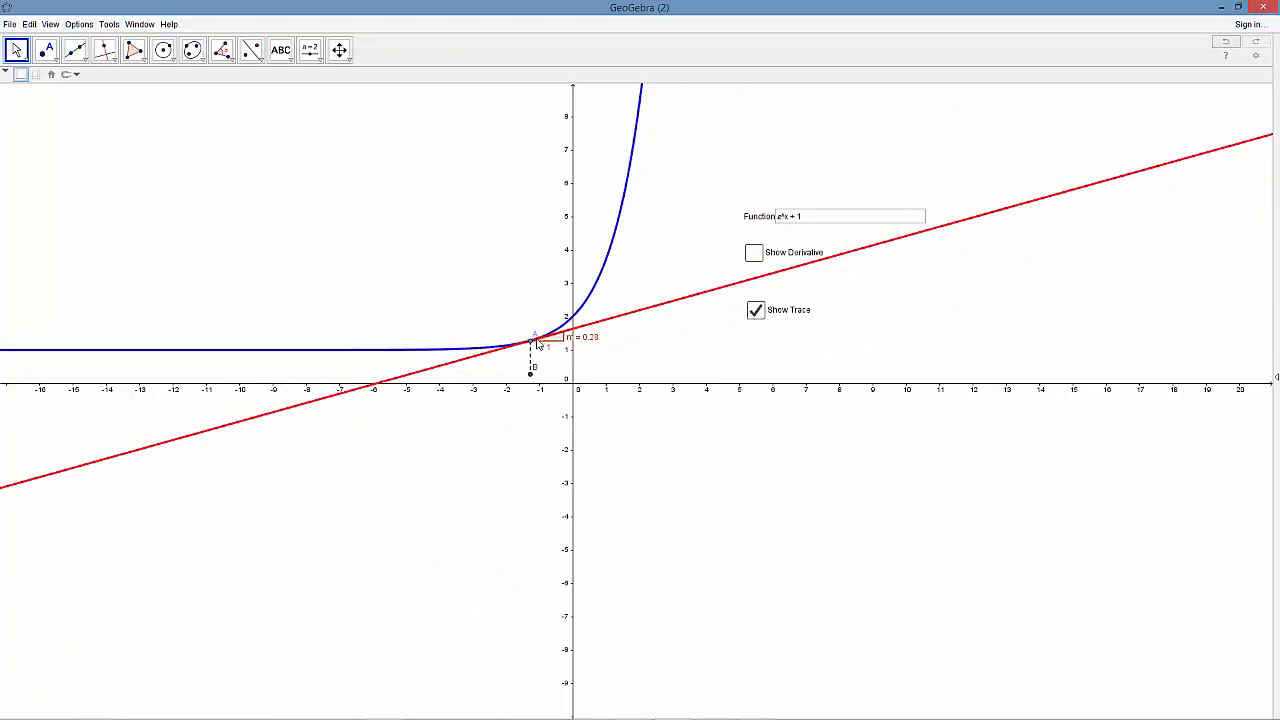
{"action": "mouse_move", "coordinate": [533, 343]}
{"action": "left_mouse_down"}
{"action": "mouse_move", "coordinate": [409, 357]}
{"action": "mouse_move", "coordinate": [177, 343]}
{"action": "mouse_move", "coordinate": [370, 345]}
{"action": "mouse_move", "coordinate": [537, 320]}
{"action": "mouse_move", "coordinate": [607, 265]}
{"action": "mouse_move", "coordinate": [637, 166]}
{"action": "mouse_move", "coordinate": [590, 305]}
{"action": "mouse_move", "coordinate": [612, 248]}
{"action": "mouse_move", "coordinate": [603, 300]}
{"action": "mouse_move", "coordinate": [631, 260]}
{"action": "mouse_move", "coordinate": [634, 249]}
{"action": "mouse_move", "coordinate": [575, 348]}
{"action": "mouse_move", "coordinate": [491, 371]}
{"action": "mouse_move", "coordinate": [164, 381]}
{"action": "mouse_move", "coordinate": [428, 370]}
{"action": "mouse_move", "coordinate": [598, 337]}
{"action": "mouse_move", "coordinate": [643, 237]}
{"action": "mouse_move", "coordinate": [623, 280]}
{"action": "mouse_move", "coordinate": [630, 240]}
{"action": "mouse_move", "coordinate": [491, 366]}
{"action": "mouse_move", "coordinate": [385, 388]}
{"action": "left_mouse_up"}
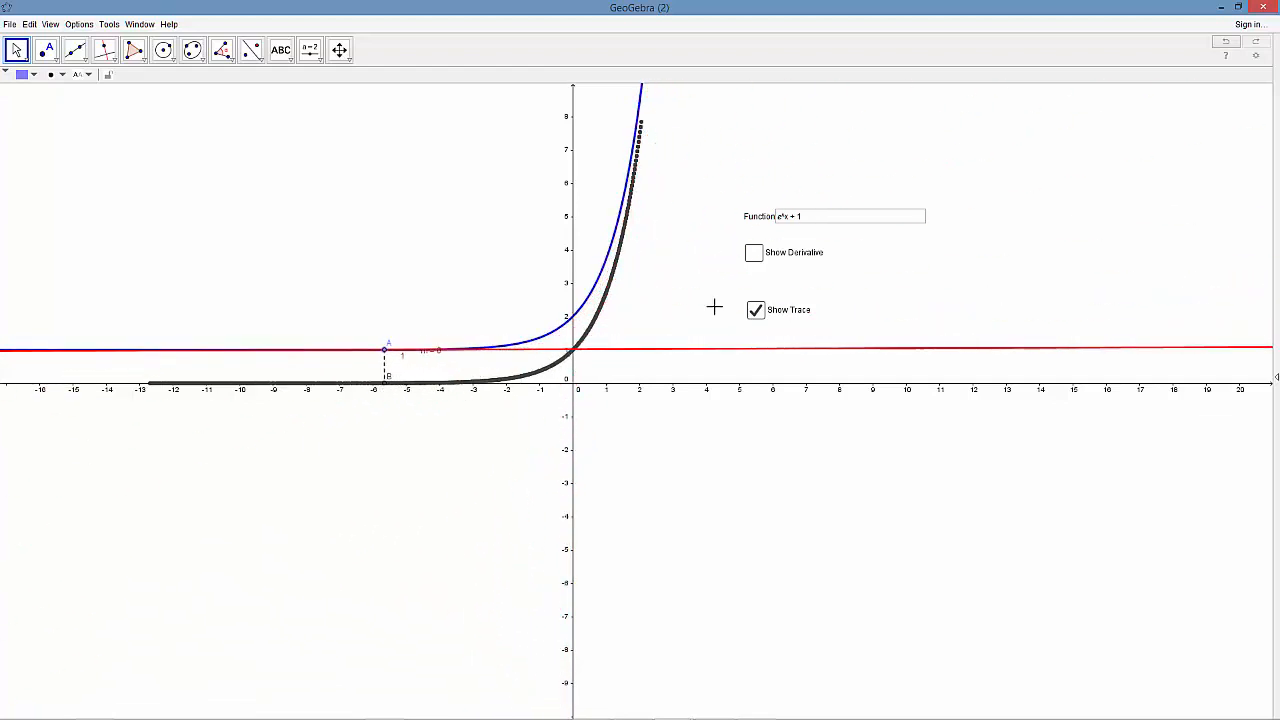
{"action": "left_click", "coordinate": [754, 252]}
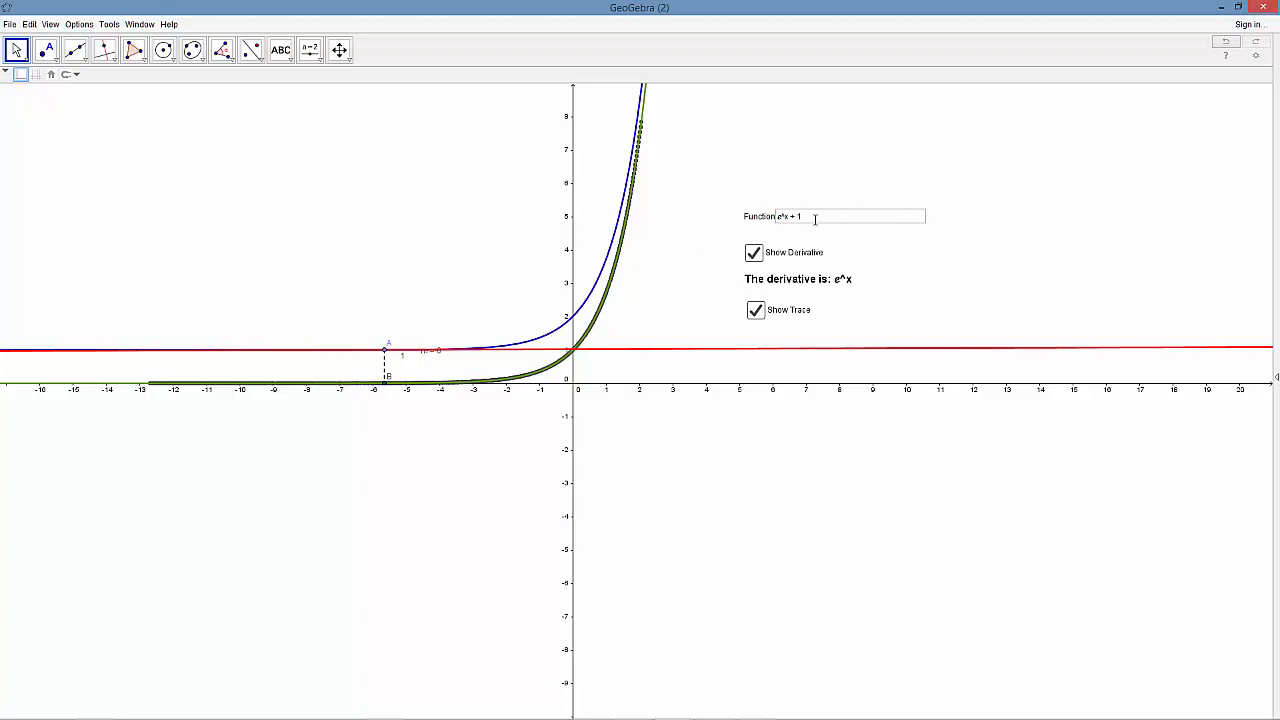
Replace the function with 1/2 x^2 + 1, and show its derivative briefly before hiding it again.
{"action": "left_click", "coordinate": [760, 216]}
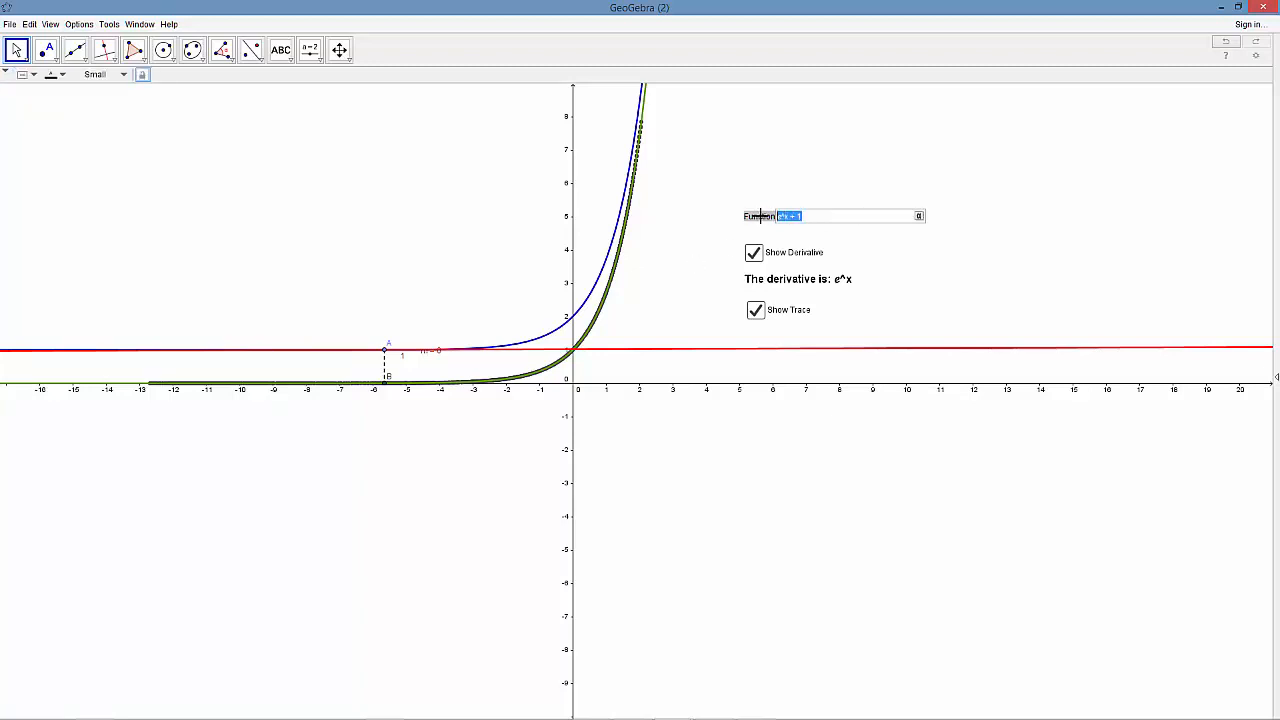
{"action": "type", "text": "1/2"}
{"action": "key", "text": "BackSpace"}
{"action": "type", "text": "^2 + 1"}
{"action": "key", "text": "Return"}
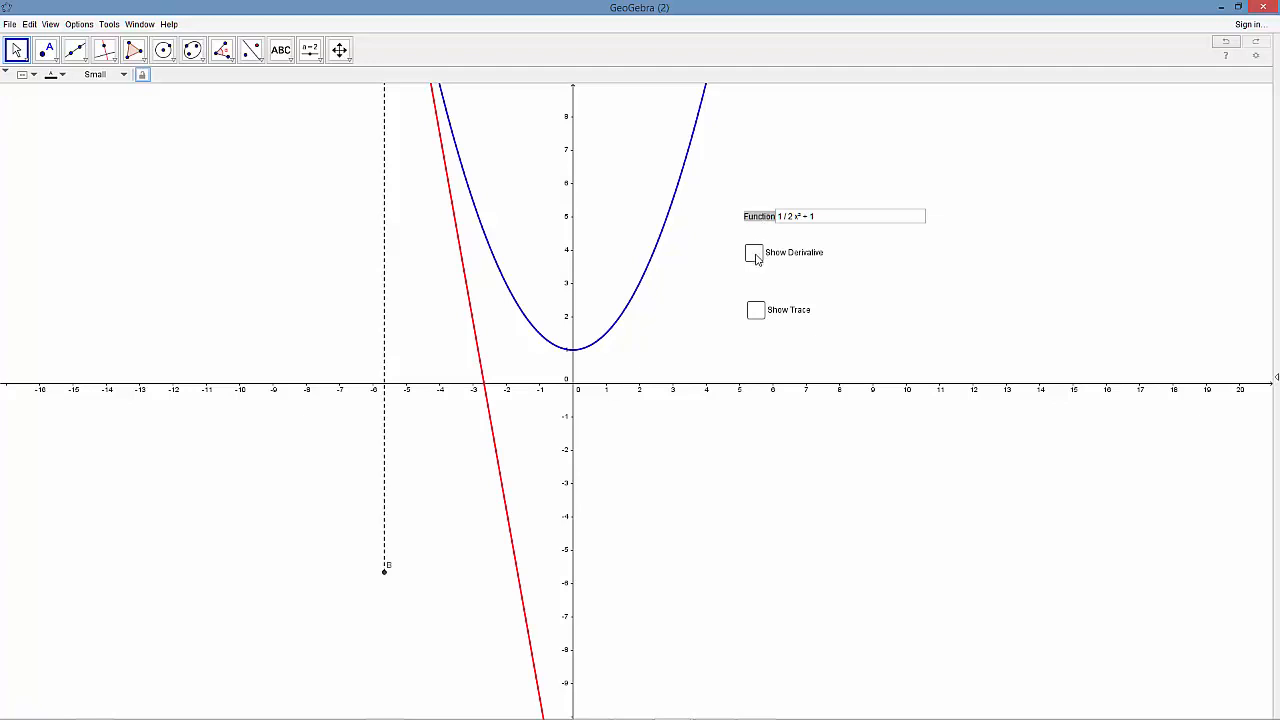
{"action": "left_click", "coordinate": [755, 255]}
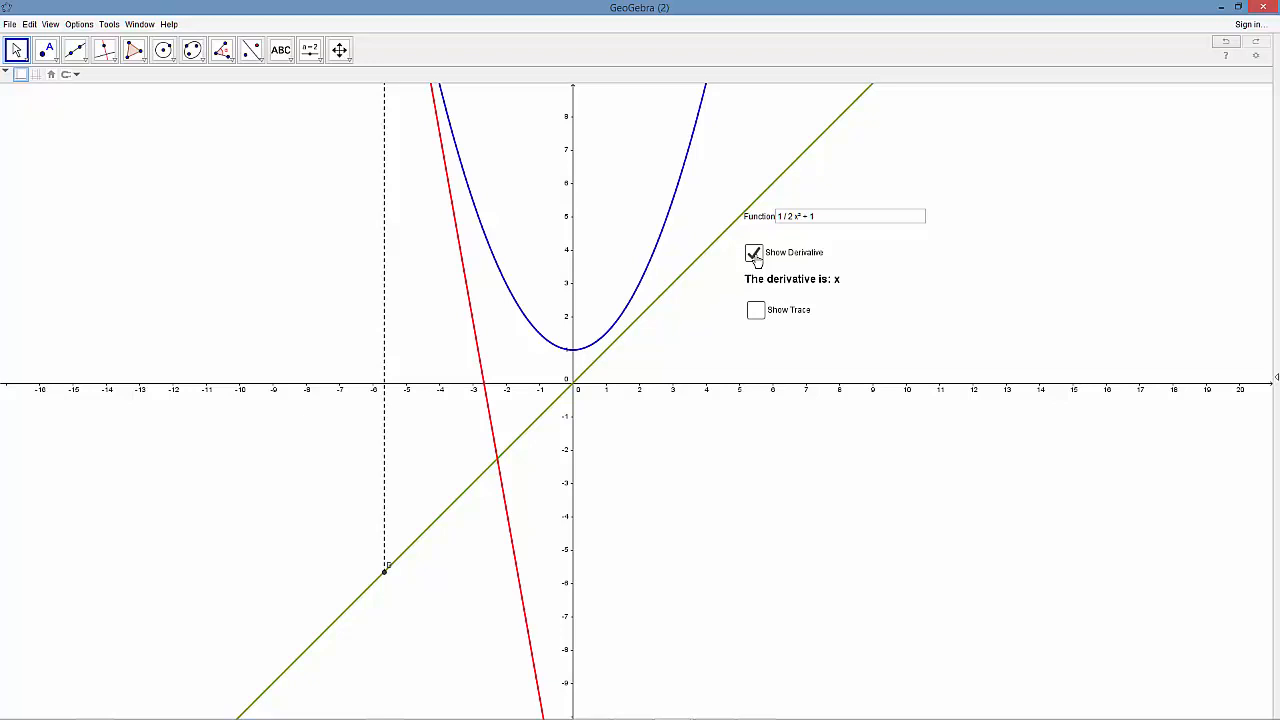
{"action": "left_click", "coordinate": [755, 256]}
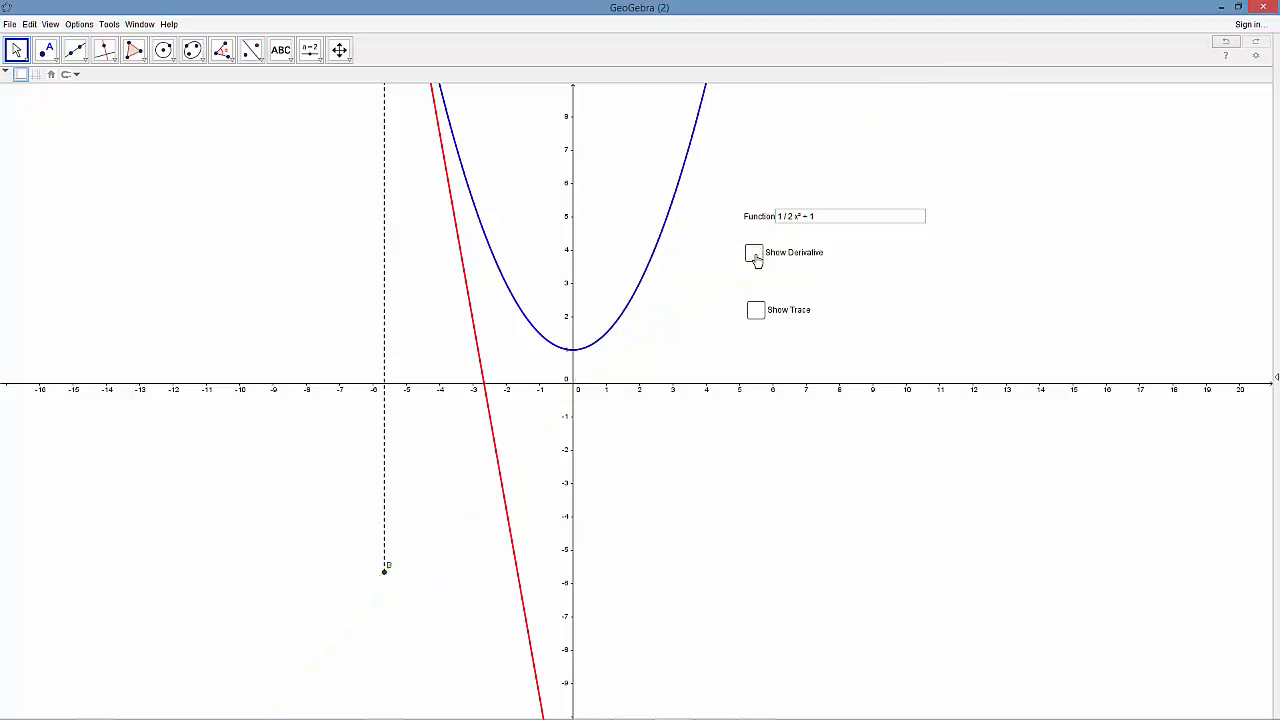